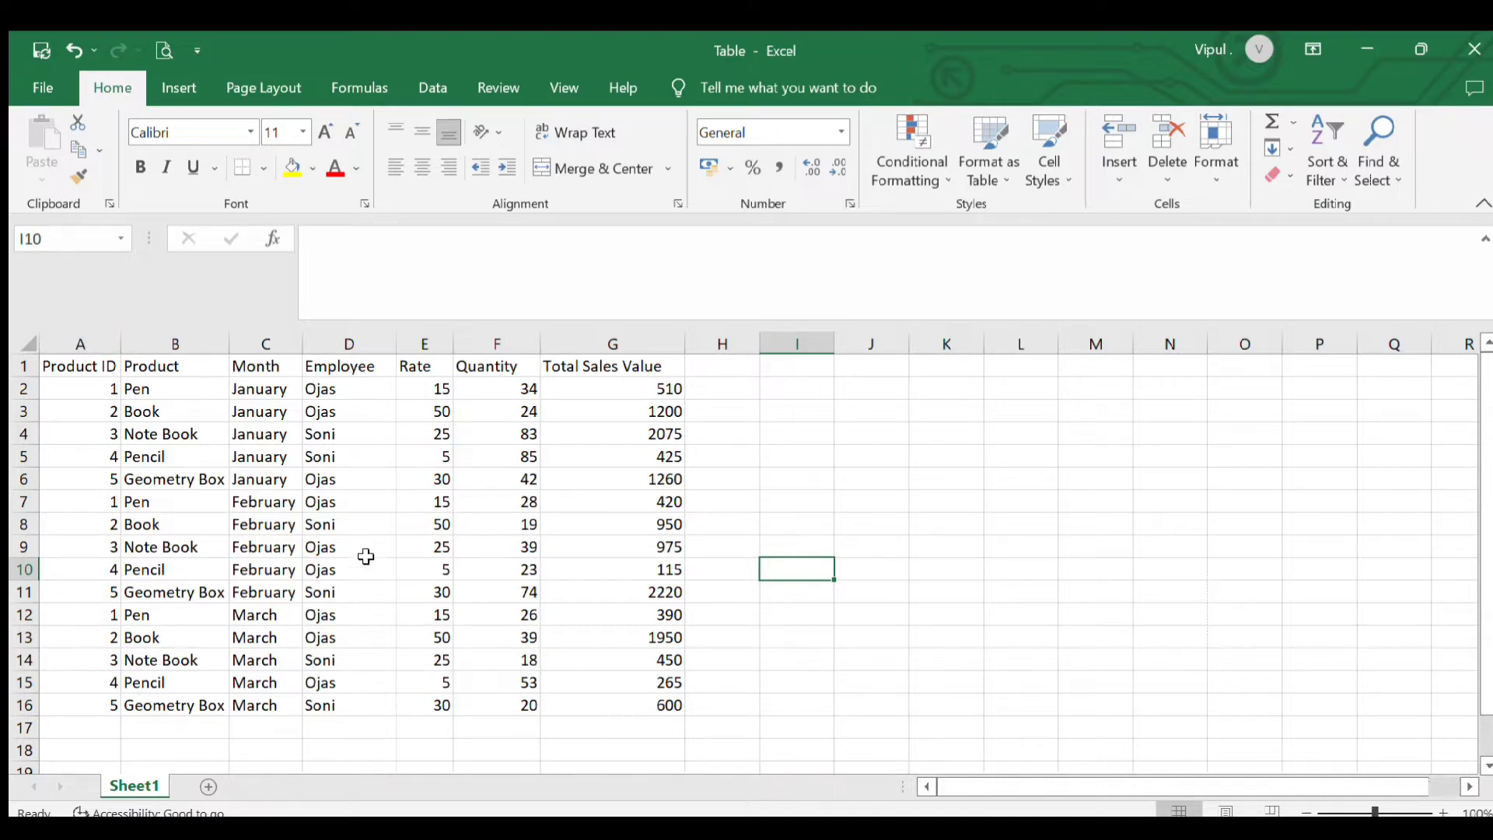
left_click(413, 490)
left_click(489, 497)
left_click(632, 501)
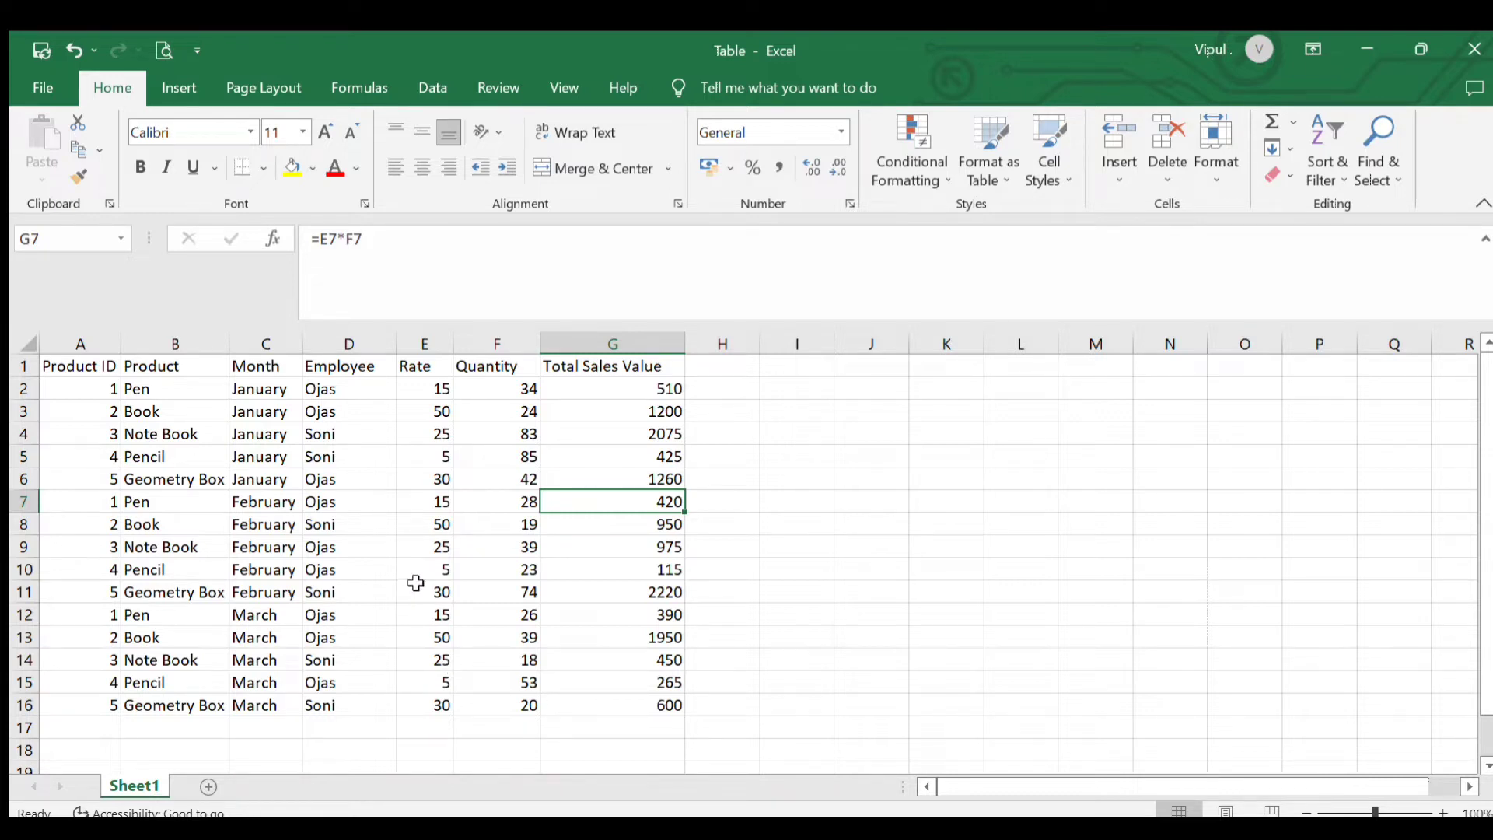
left_click(416, 587)
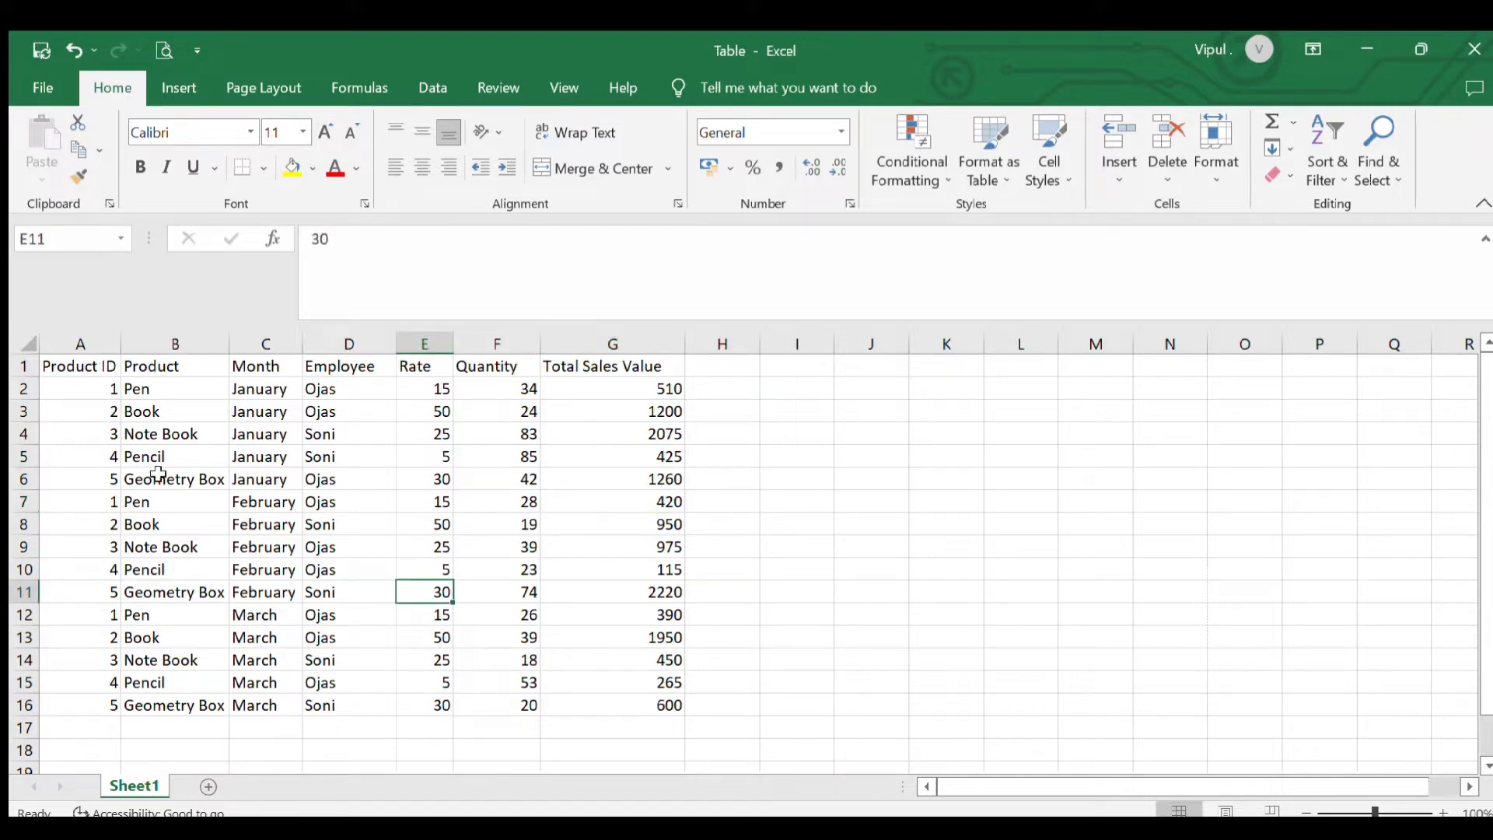
Select the data range A1:G16 by extending the selection from the Product ID header, and clear the selection
left_click(100, 372)
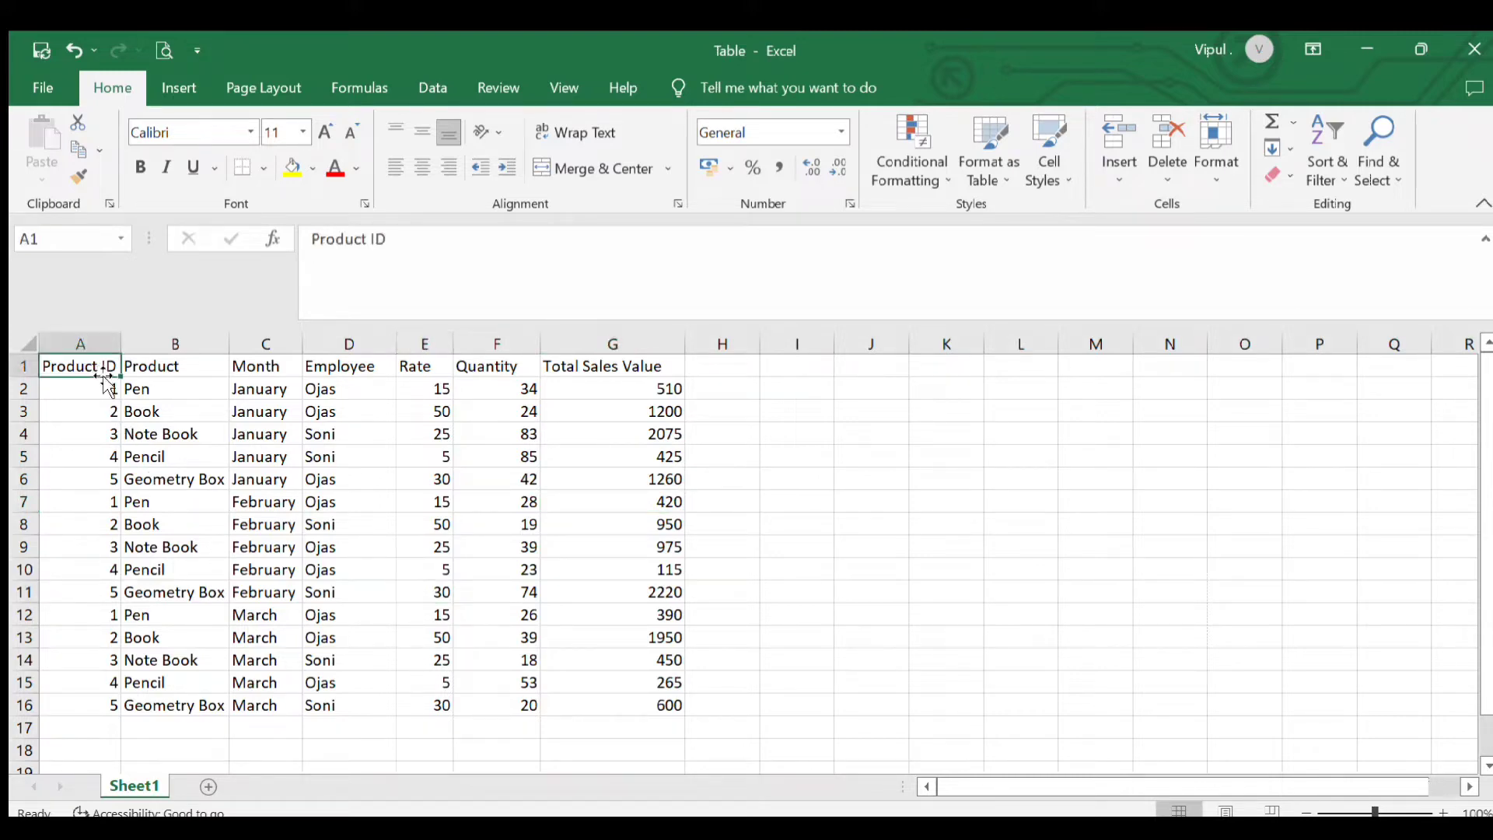
key("shift+Right")
key("shift+Right")
key("shift+Right")
key("shift+Right")
key("shift+Right")
key("shift+Right")
key("shift+Down")
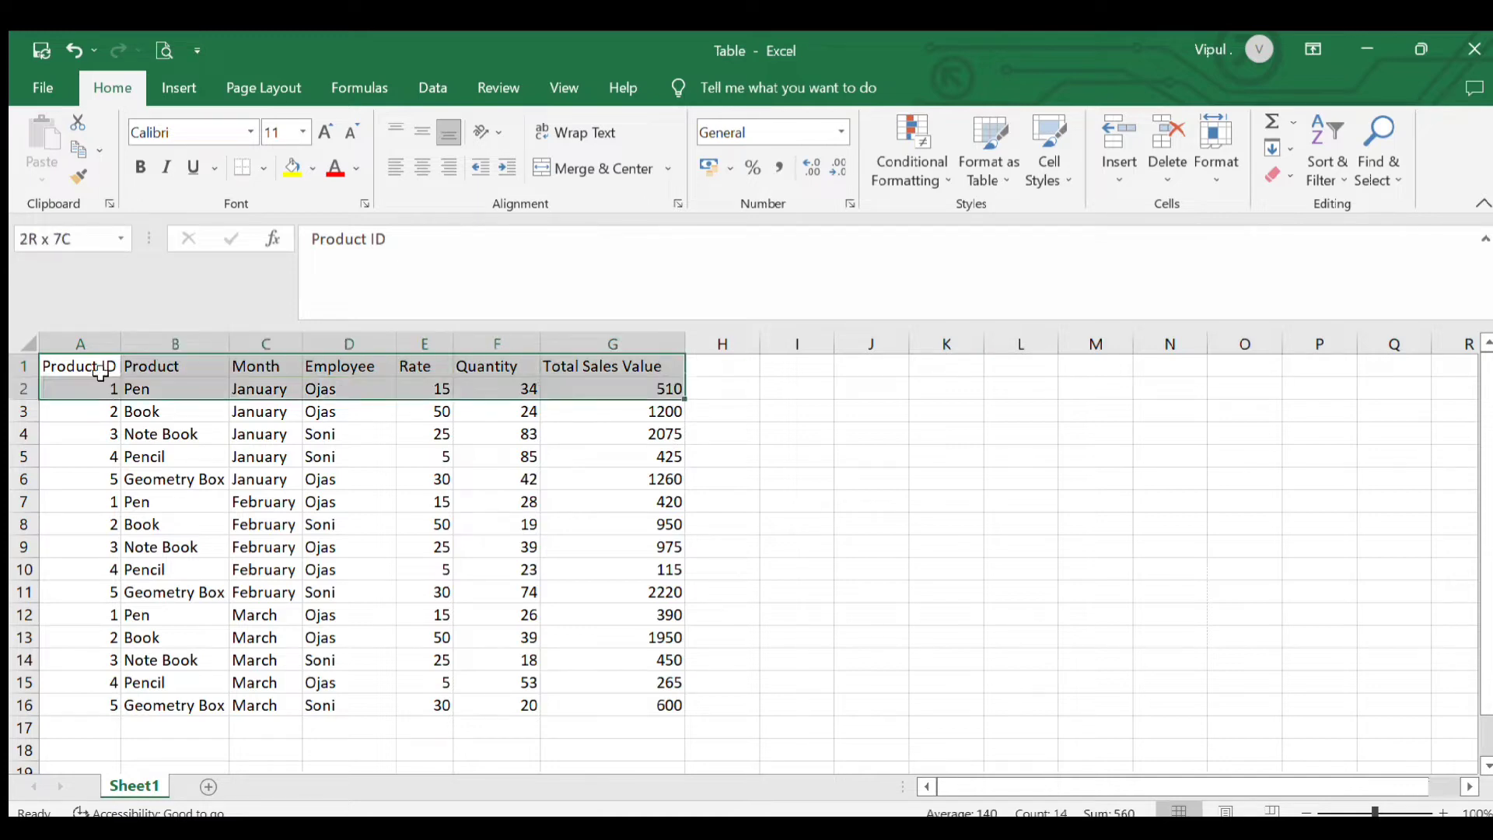
key("shift+Down")
key("shift+Down")
key("shift+Down")
key("shift+Down")
key("shift+Down")
key("shift+Down")
key("shift+Down")
key("shift+Down")
key("shift+Down")
key("shift+Down")
key("shift+Down")
key("shift+Down")
key("shift+Down")
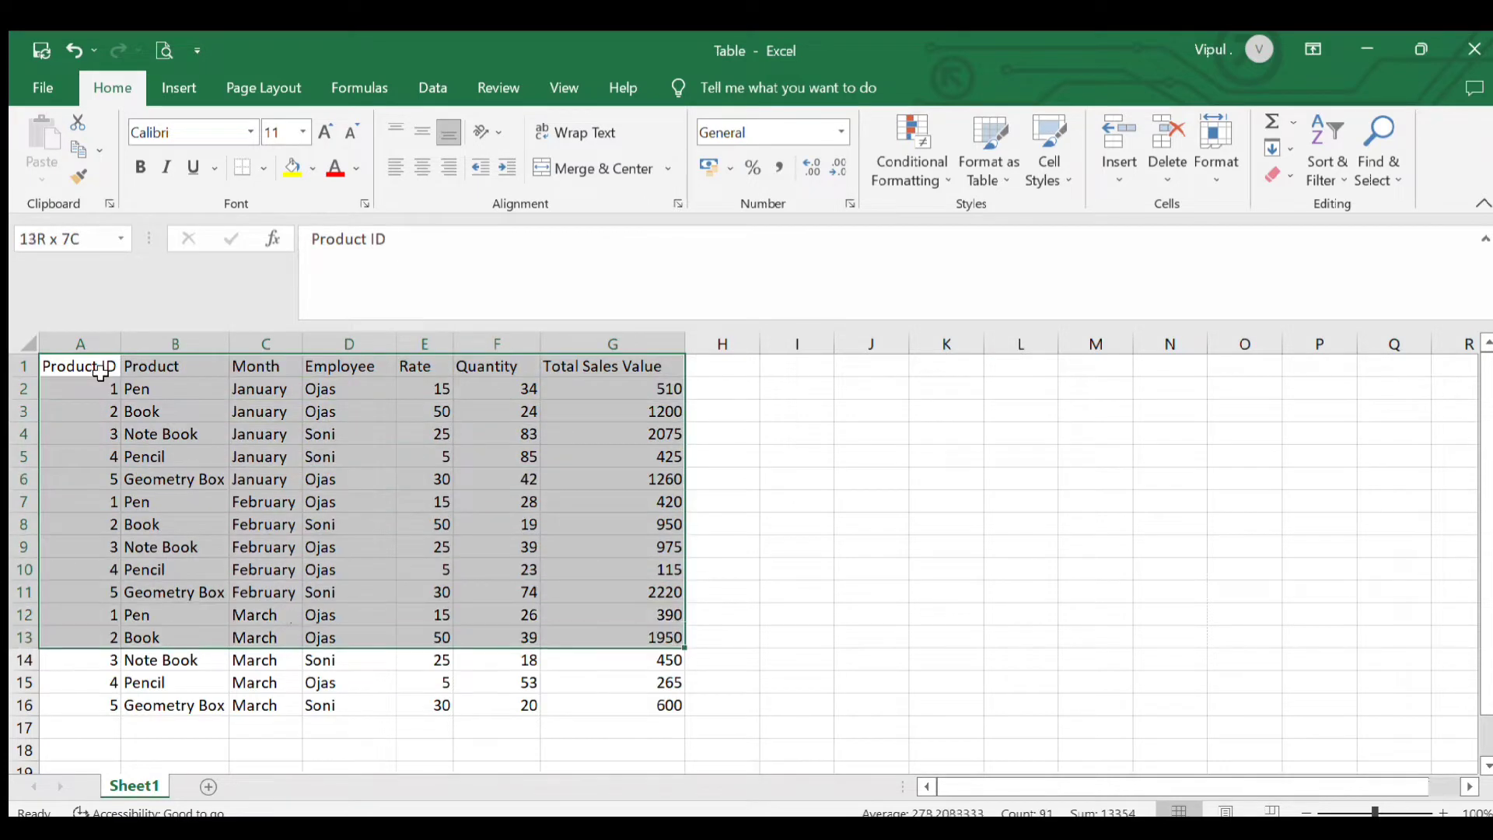
key("shift+Down")
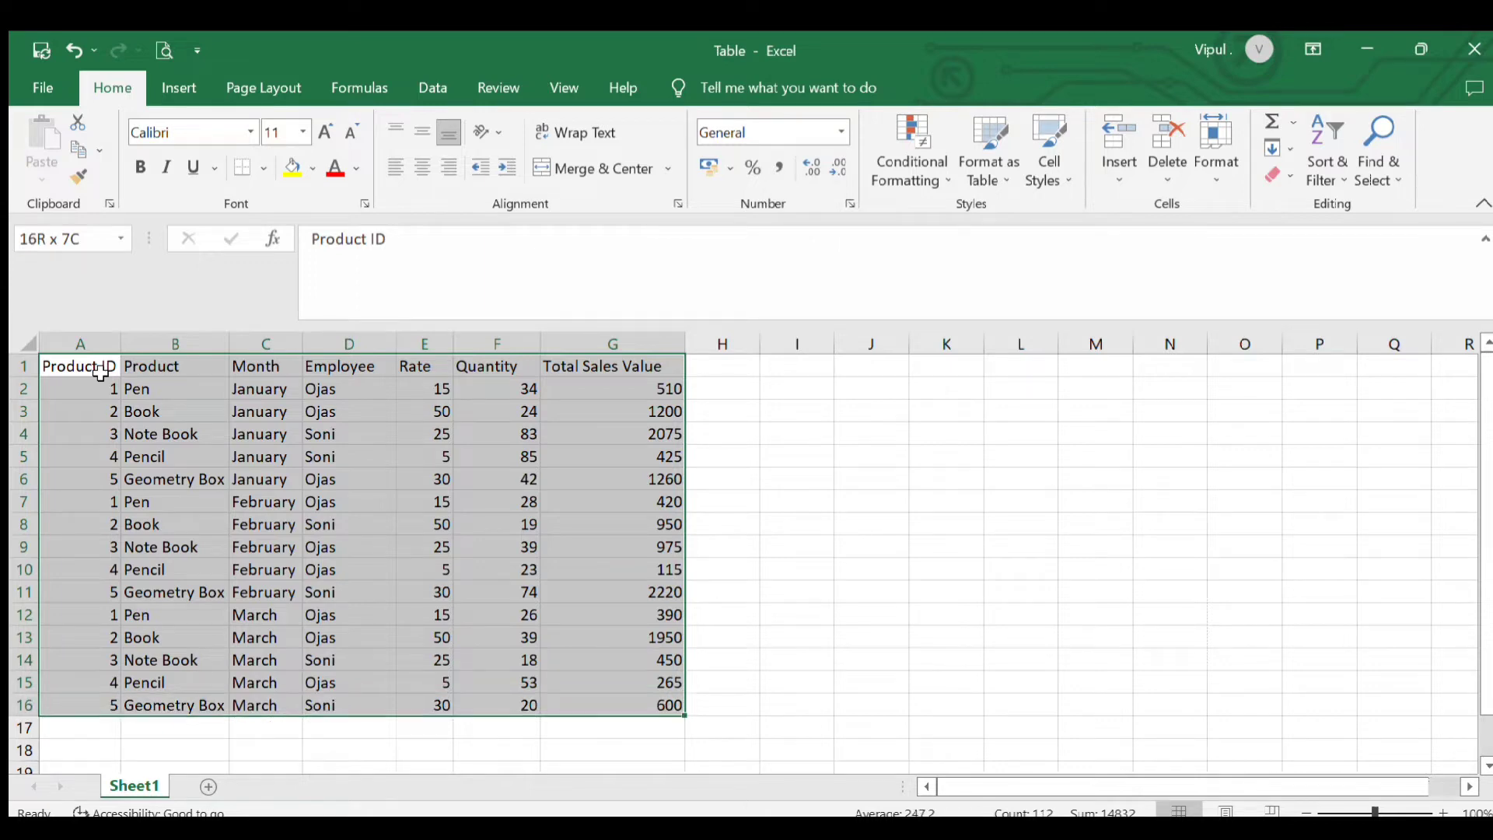
left_click(781, 554)
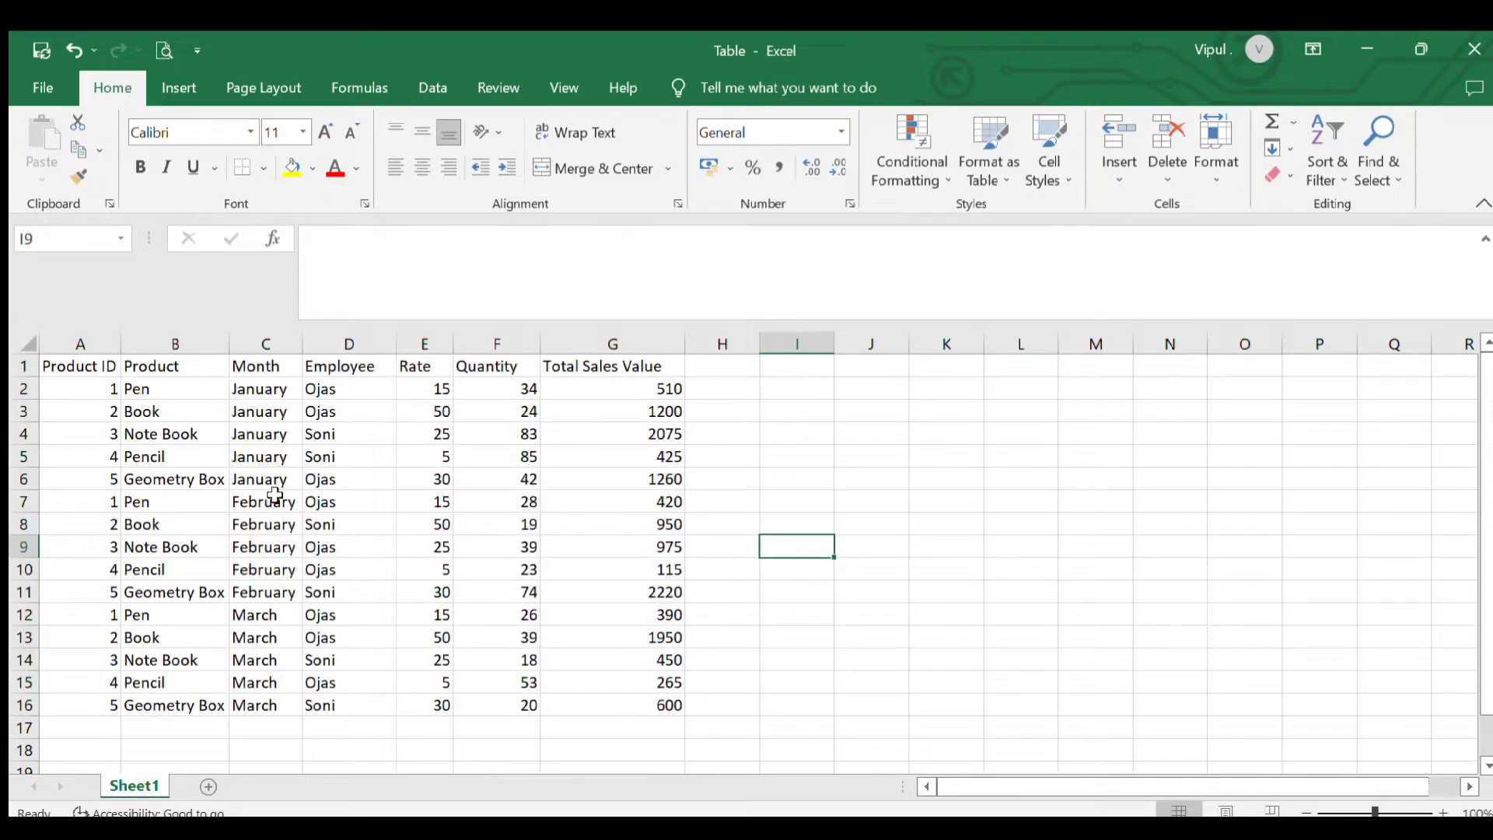
Select the whole sales data range and convert it into a table that uses the first row as headers
double_click(320, 502)
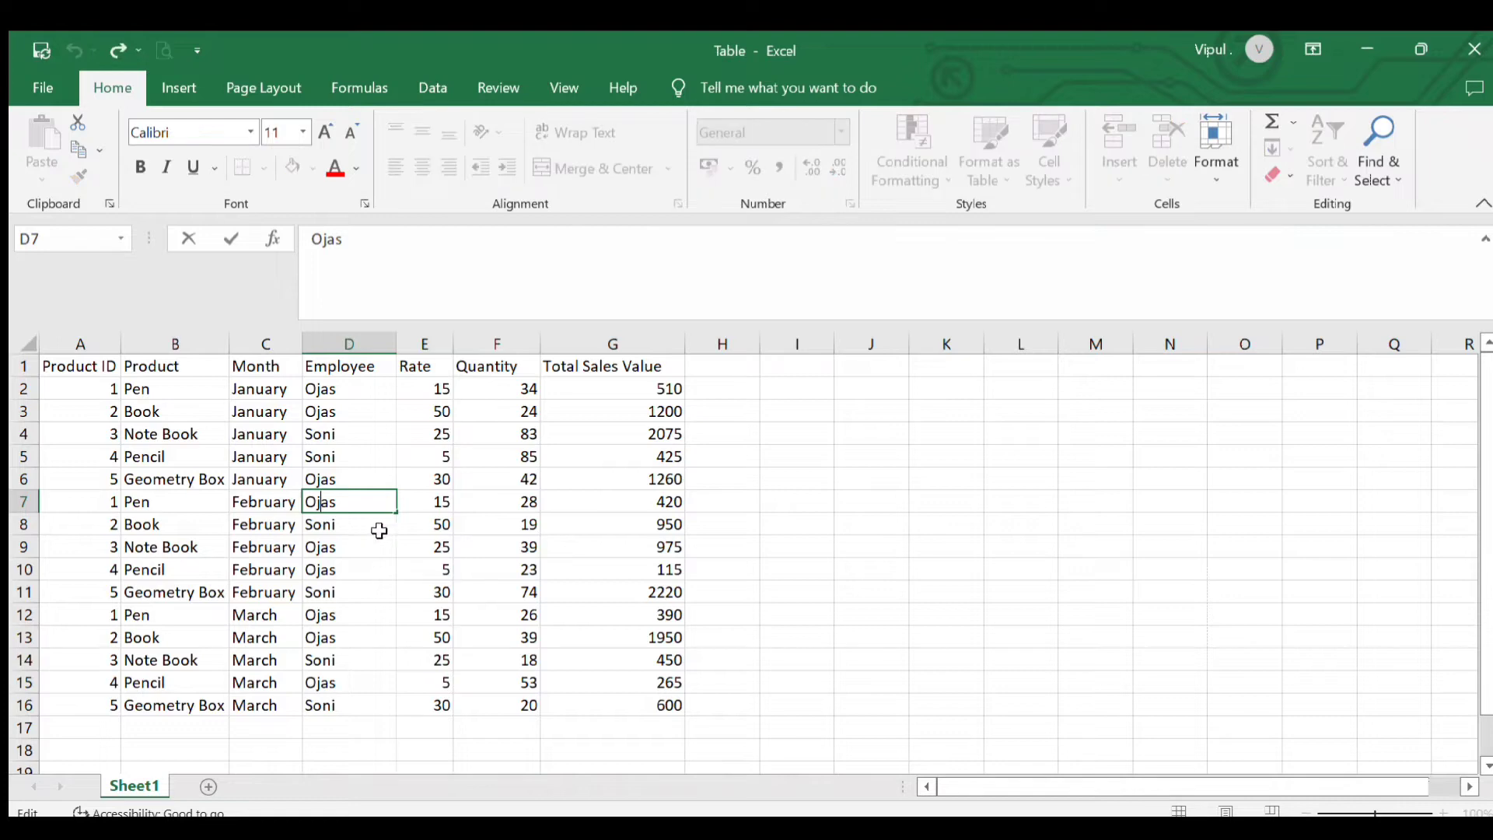
left_click(440, 568)
left_click(376, 498)
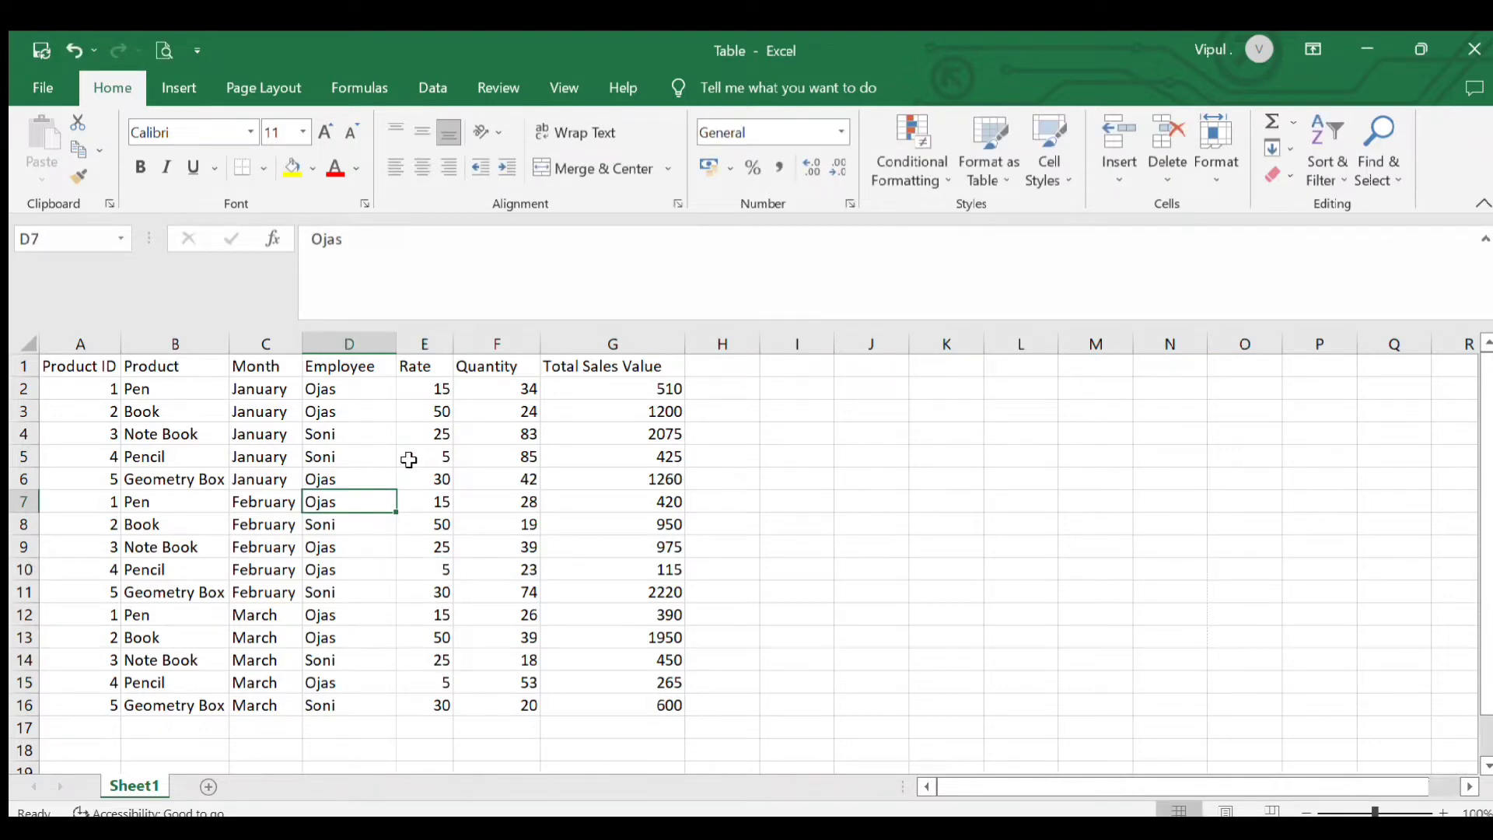
key("ctrl+a")
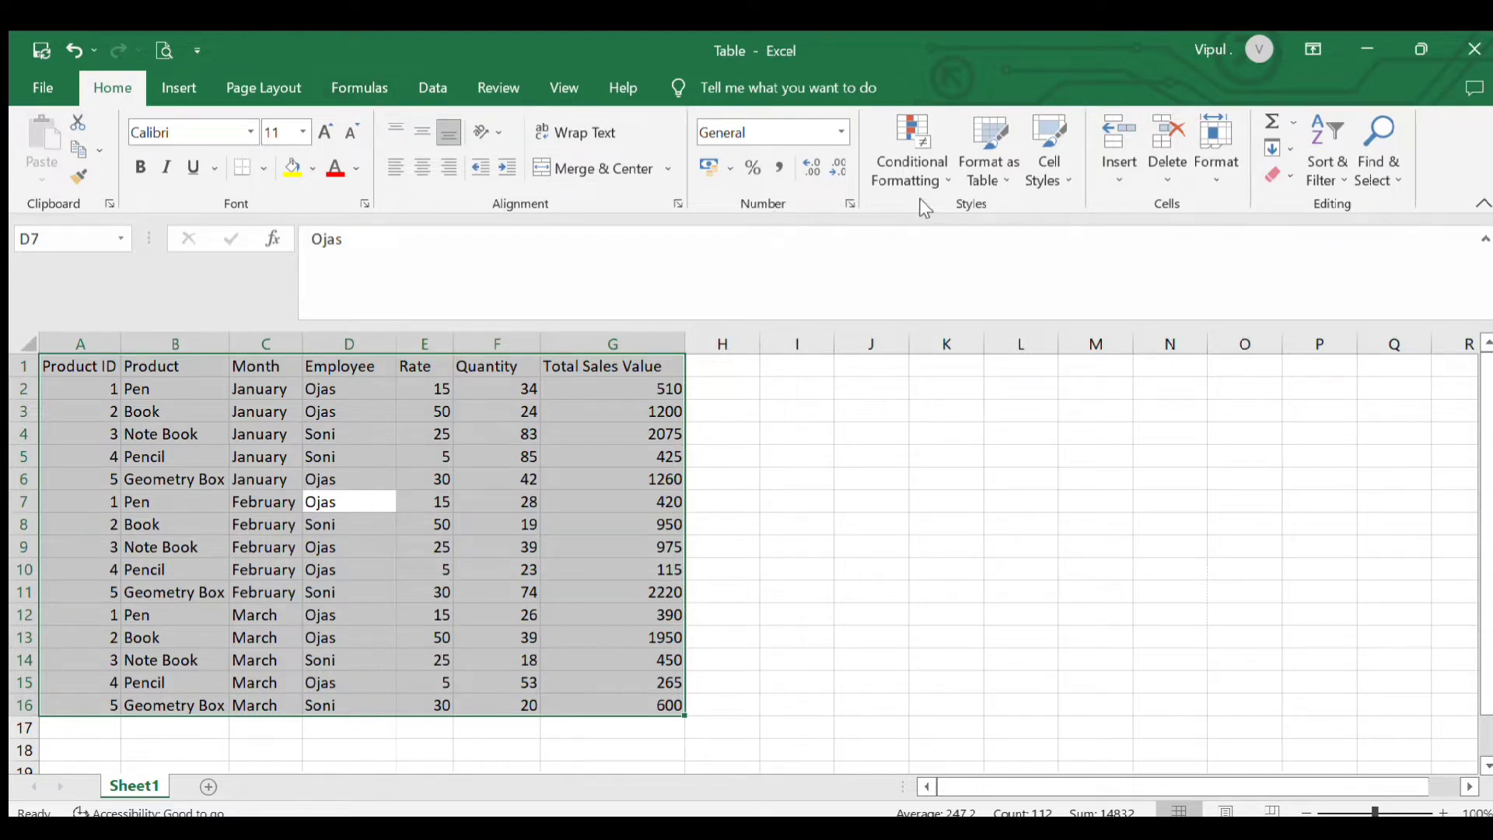
left_click(988, 142)
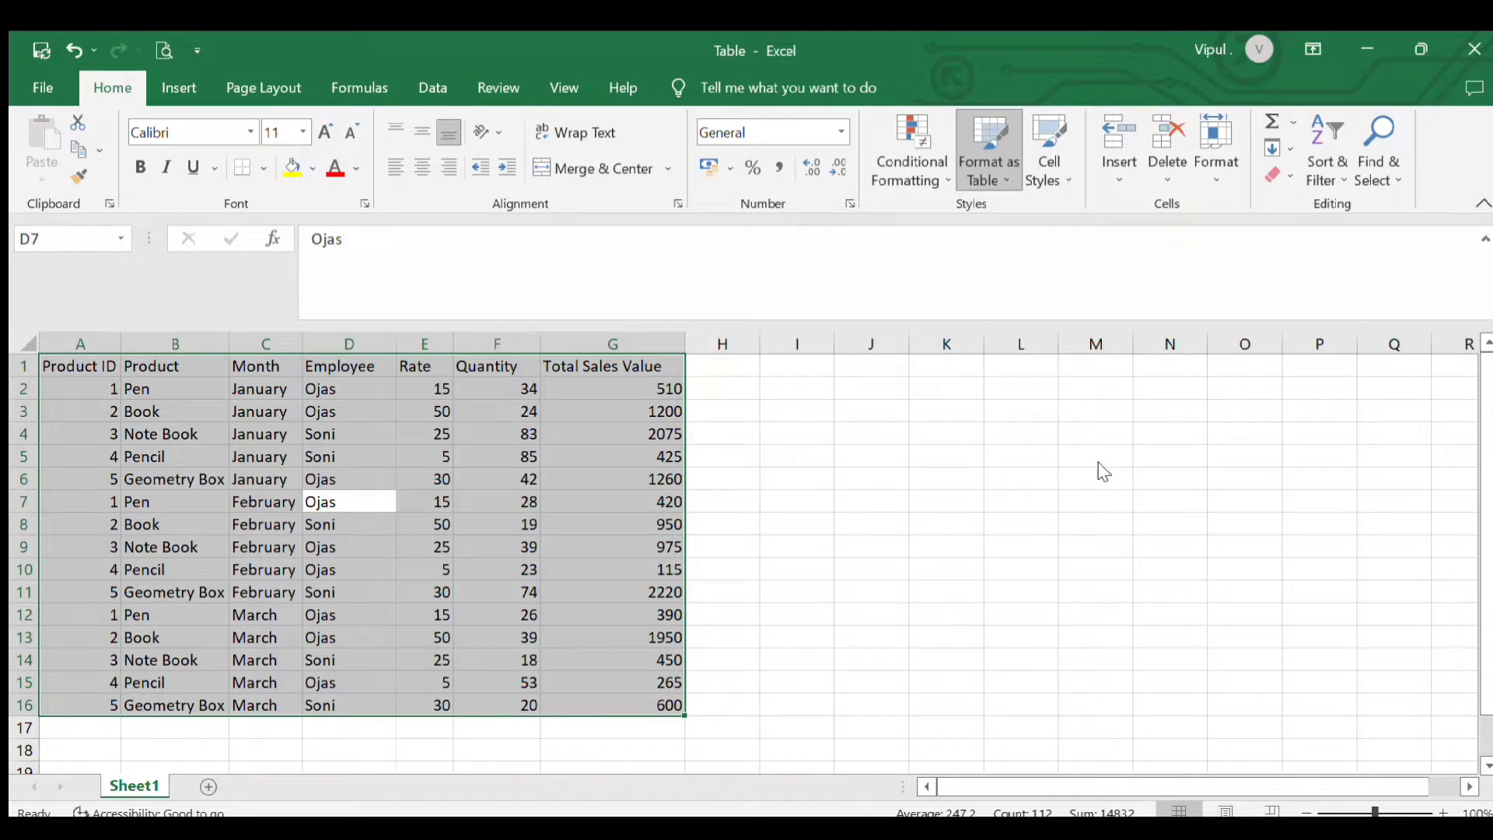
key("ctrl+t")
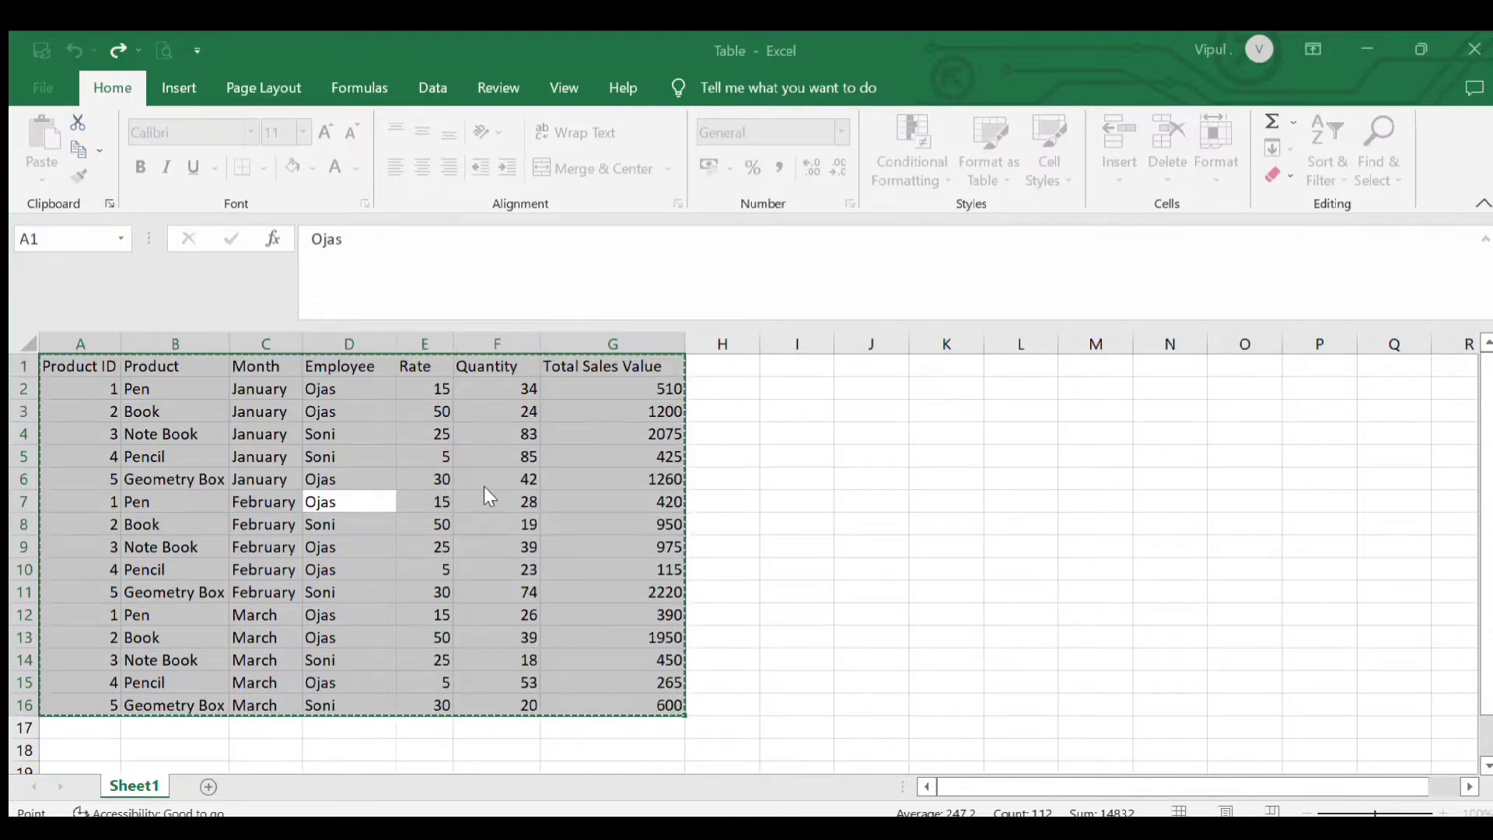
key("Return")
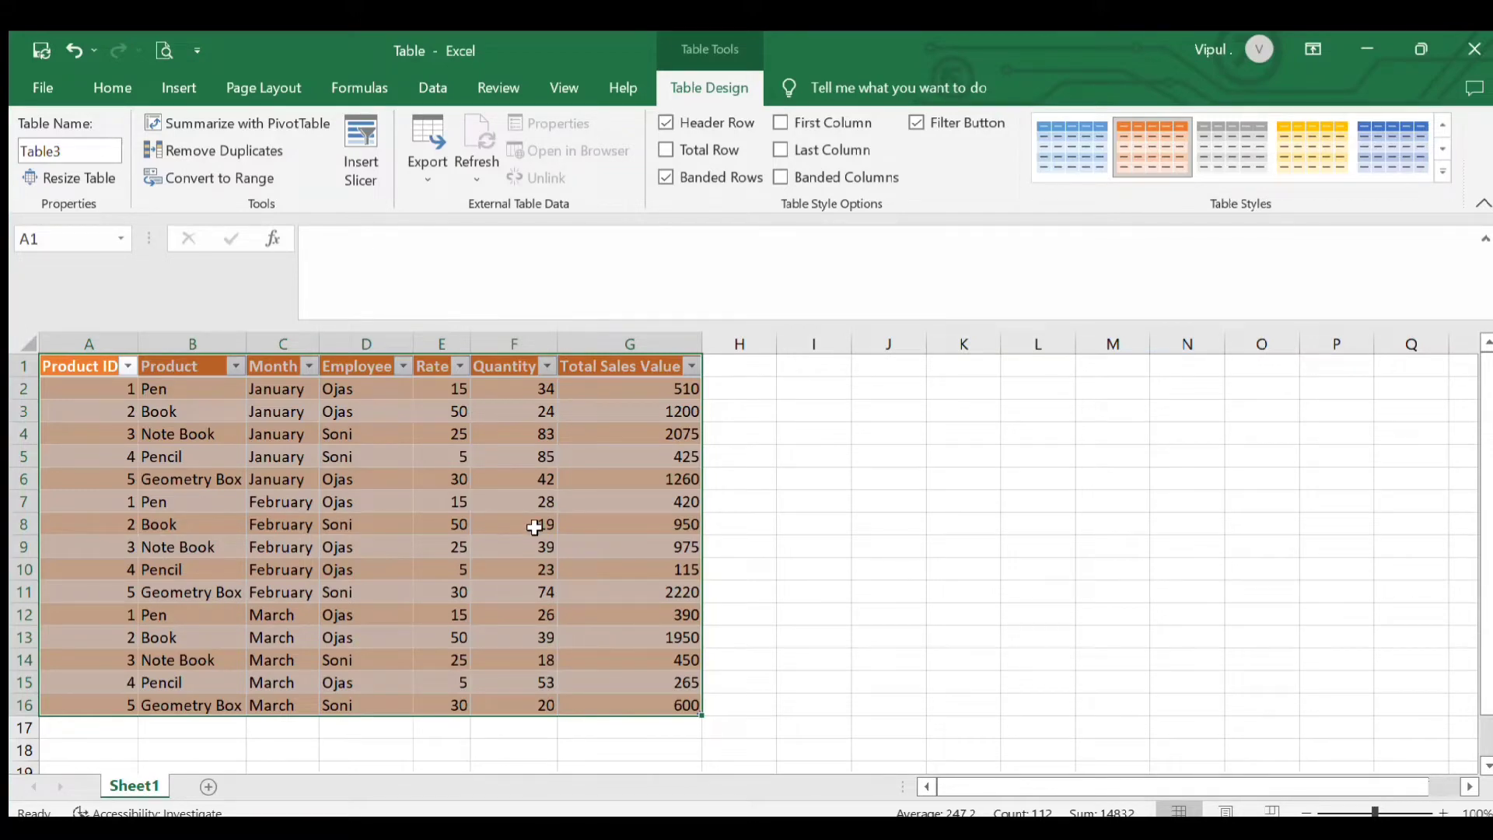
left_click(482, 585)
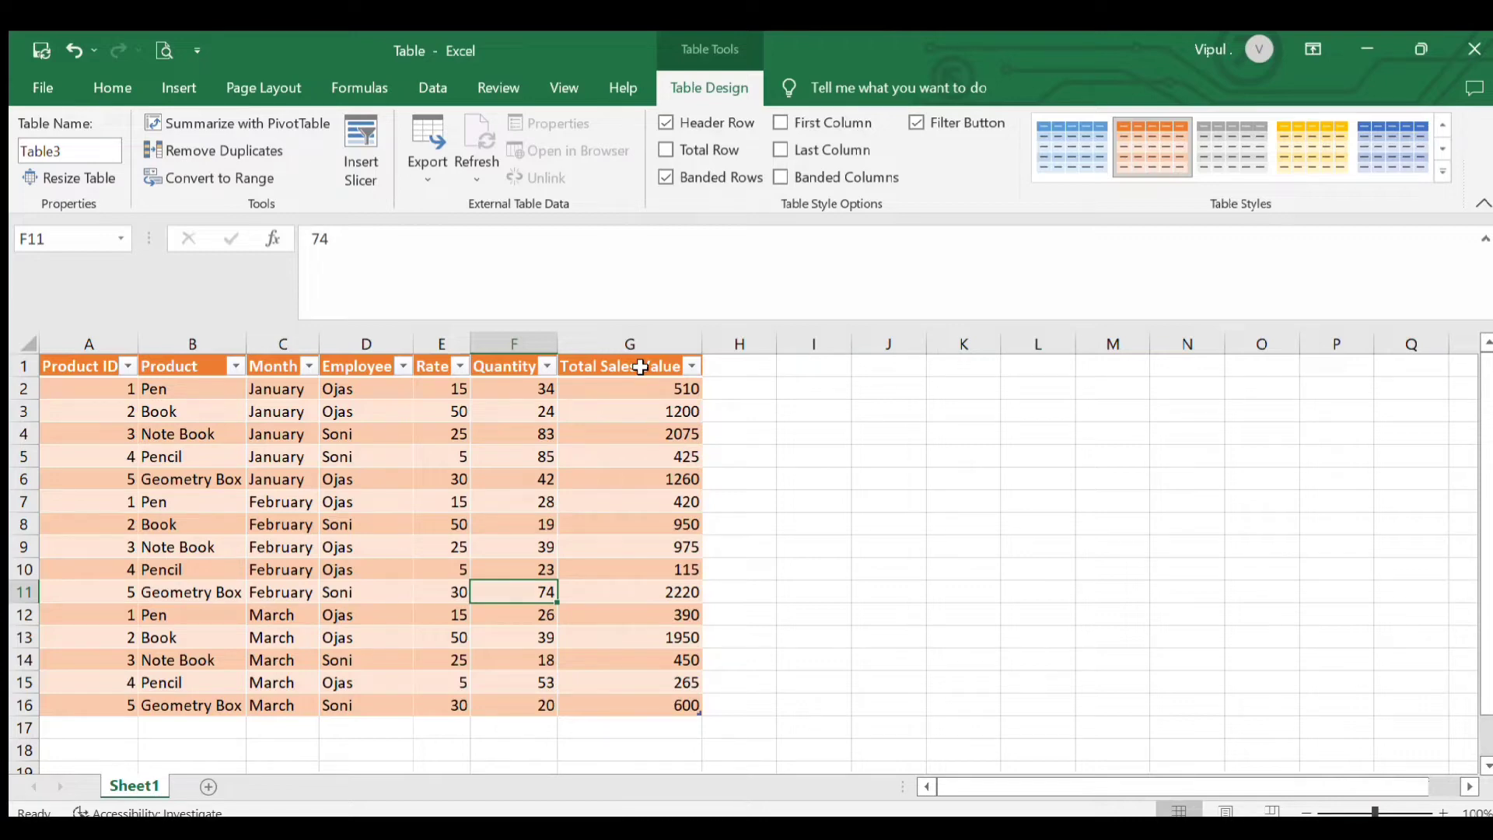
Hide and show the filter buttons in the table's header row to compare both states, leaving them shown
left_click(915, 123)
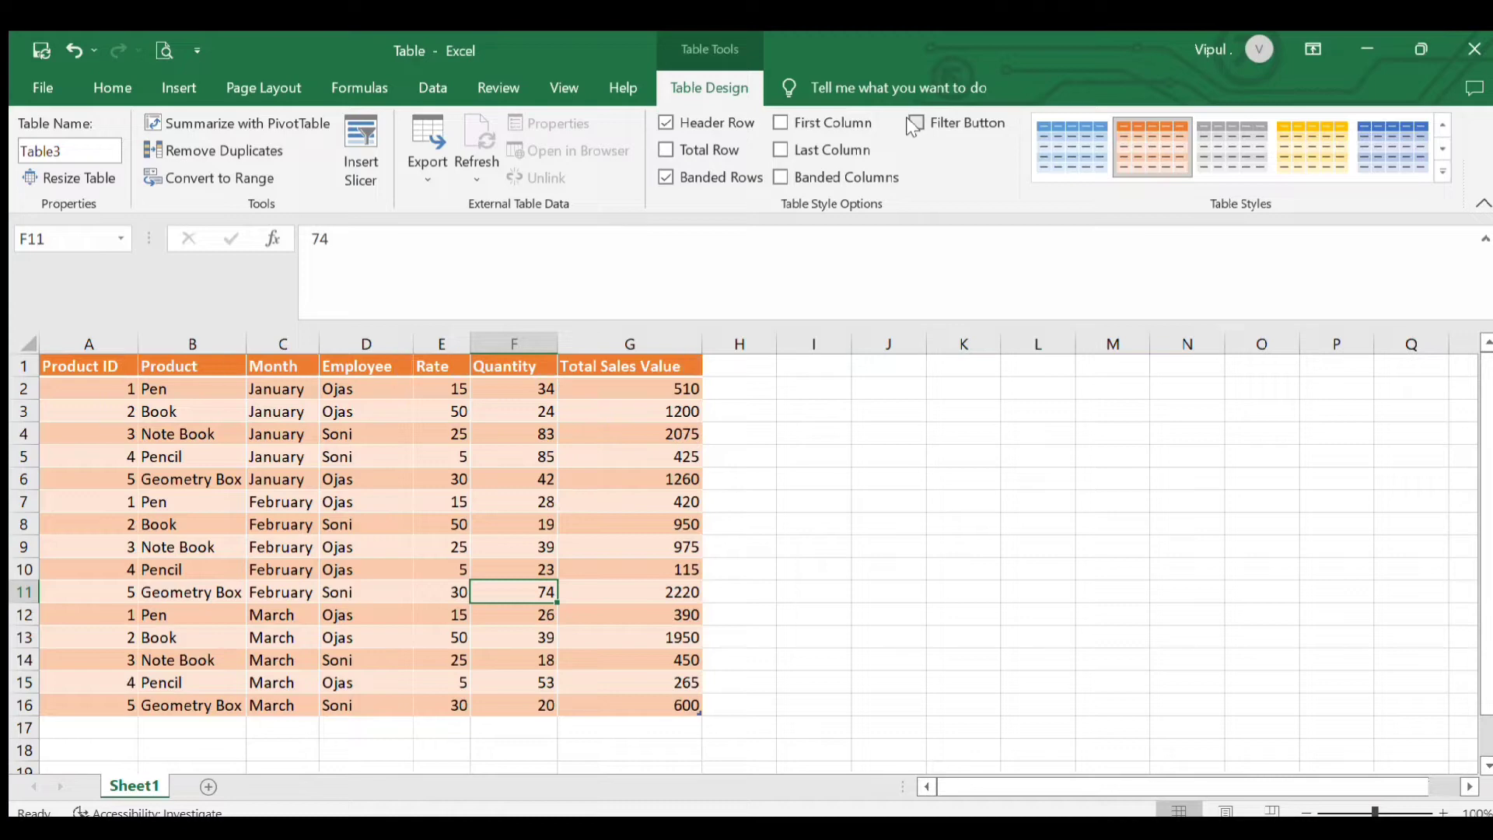
left_click(915, 124)
left_click(916, 124)
left_click(915, 123)
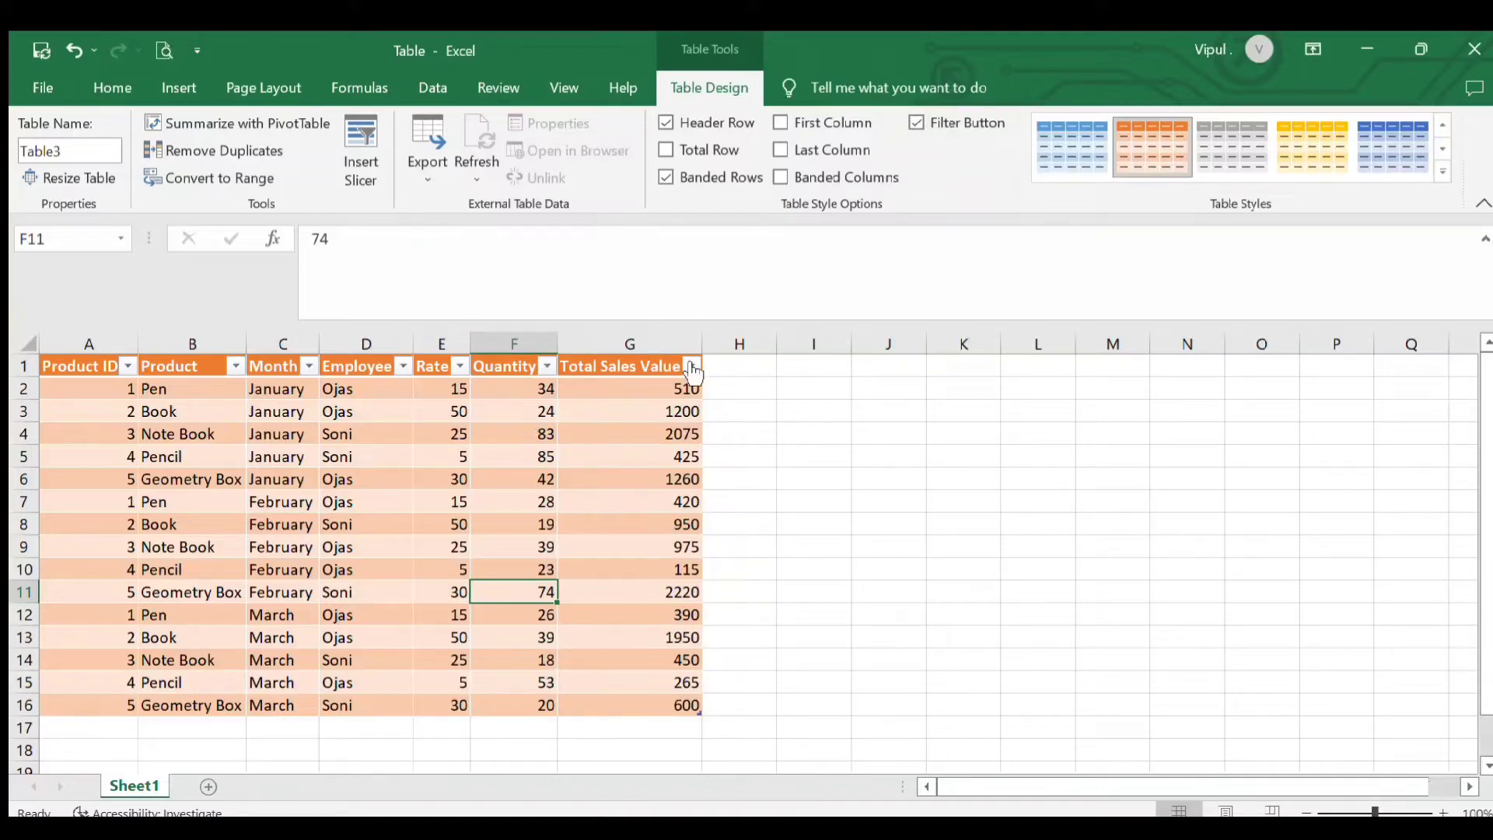
Turn off the table's banded rows and briefly try banded columns
left_click(664, 178)
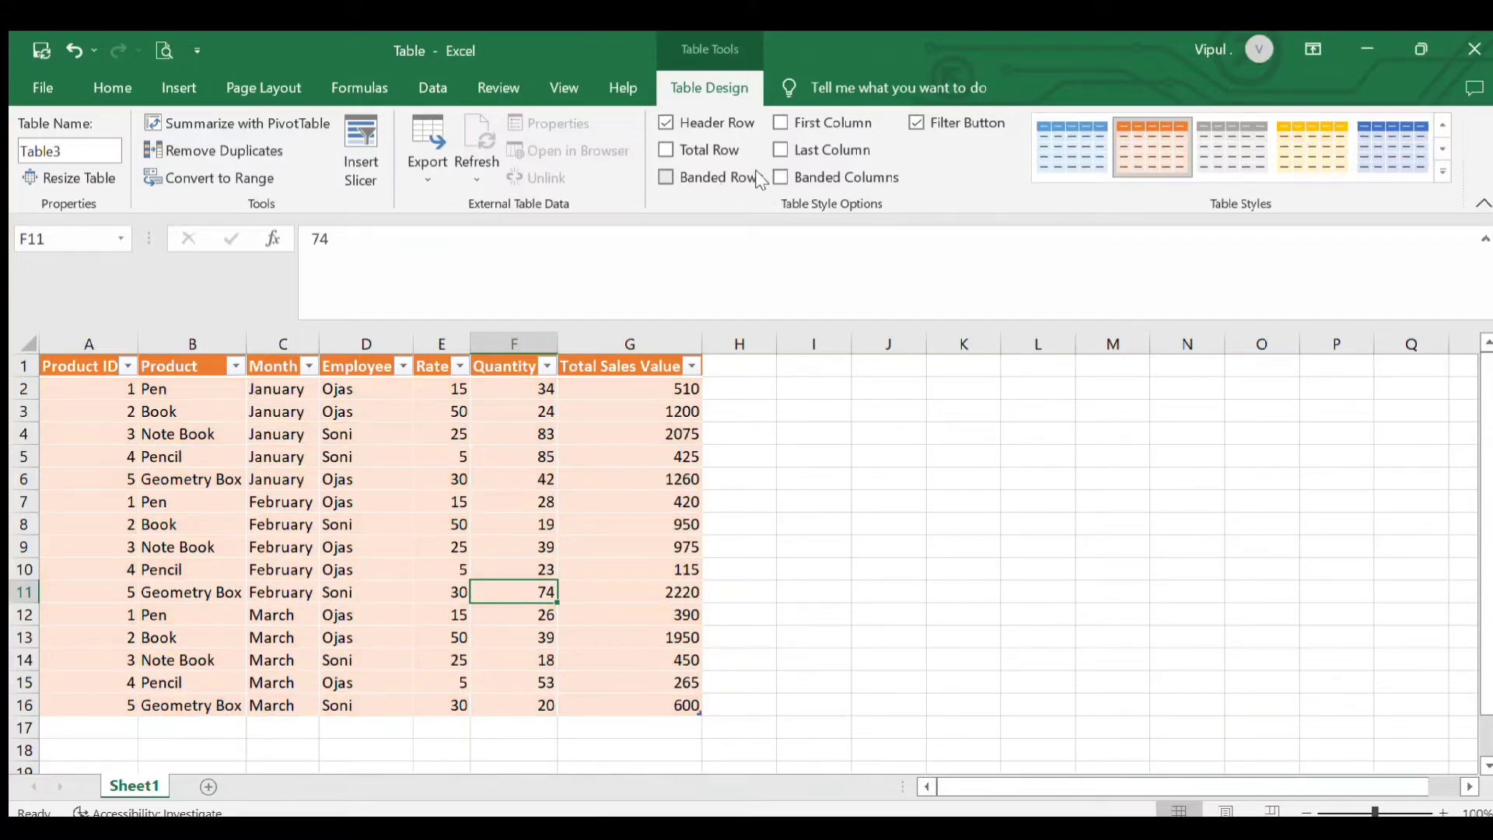
left_click(779, 175)
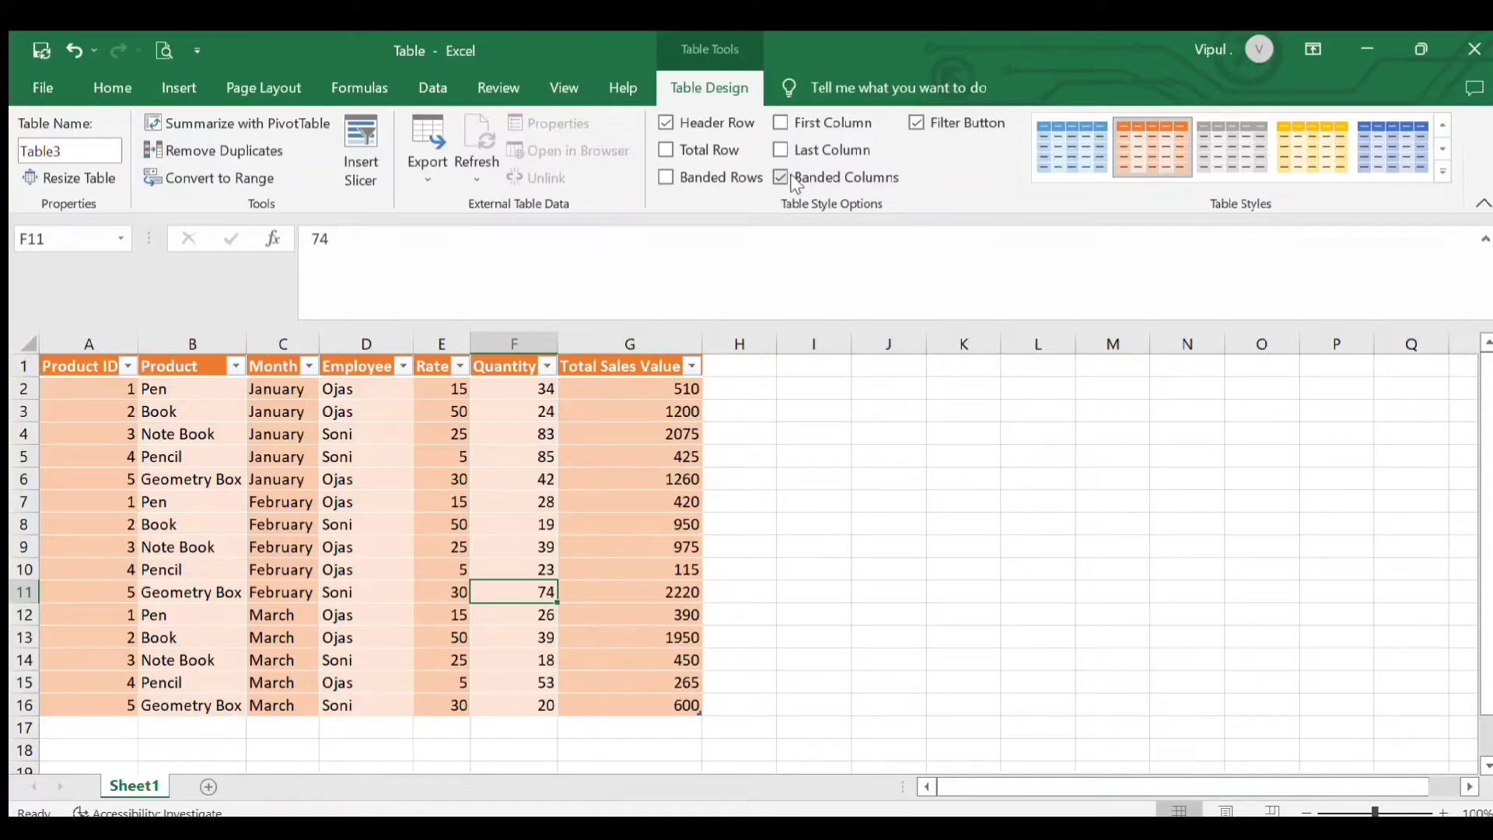
left_click(780, 178)
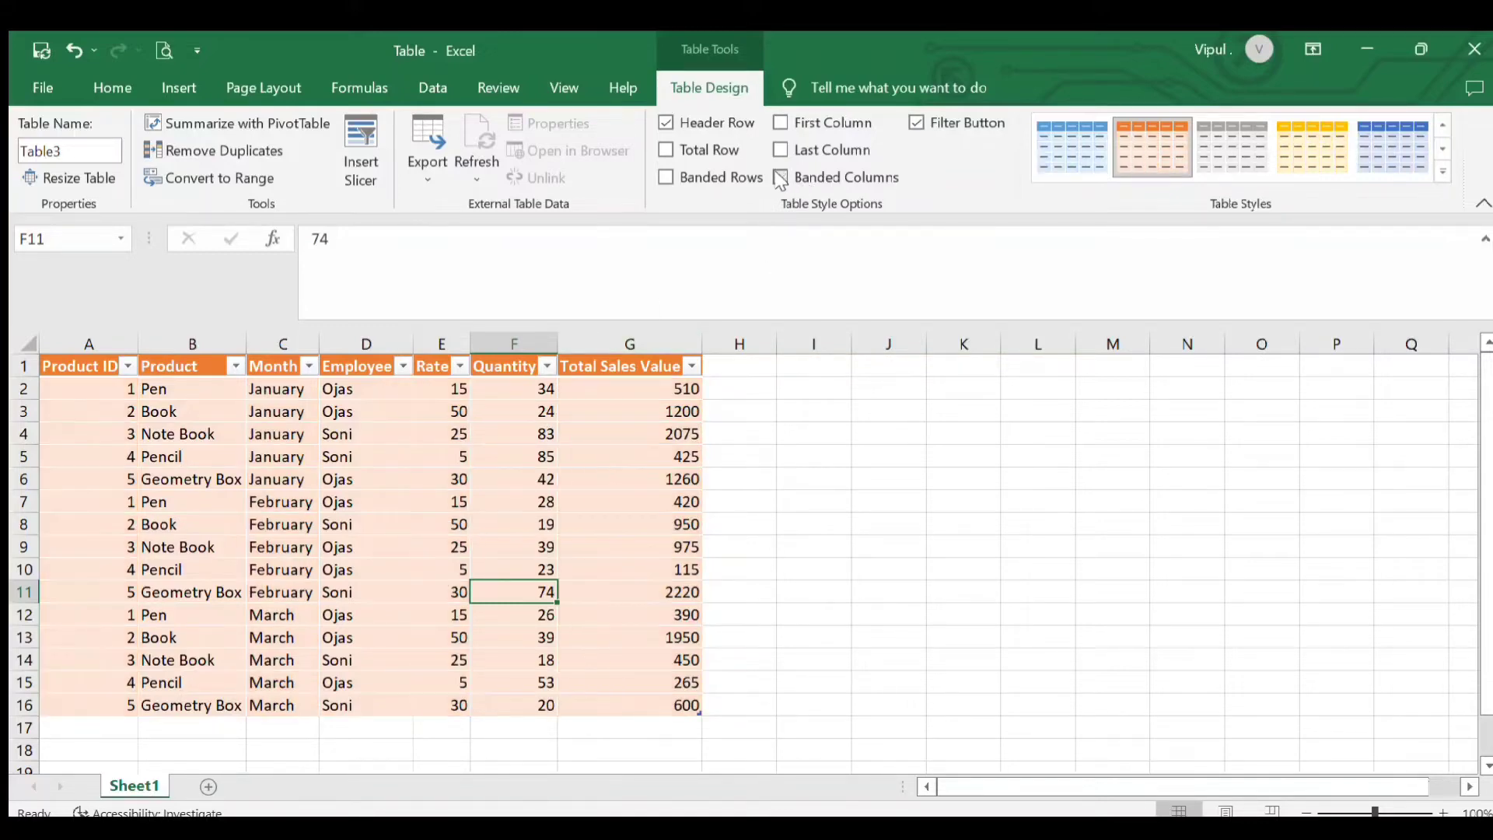
Toggle the table's banded rows on and off to compare the shading, leaving them off
left_click(666, 177)
left_click(663, 172)
left_click(664, 172)
left_click(663, 172)
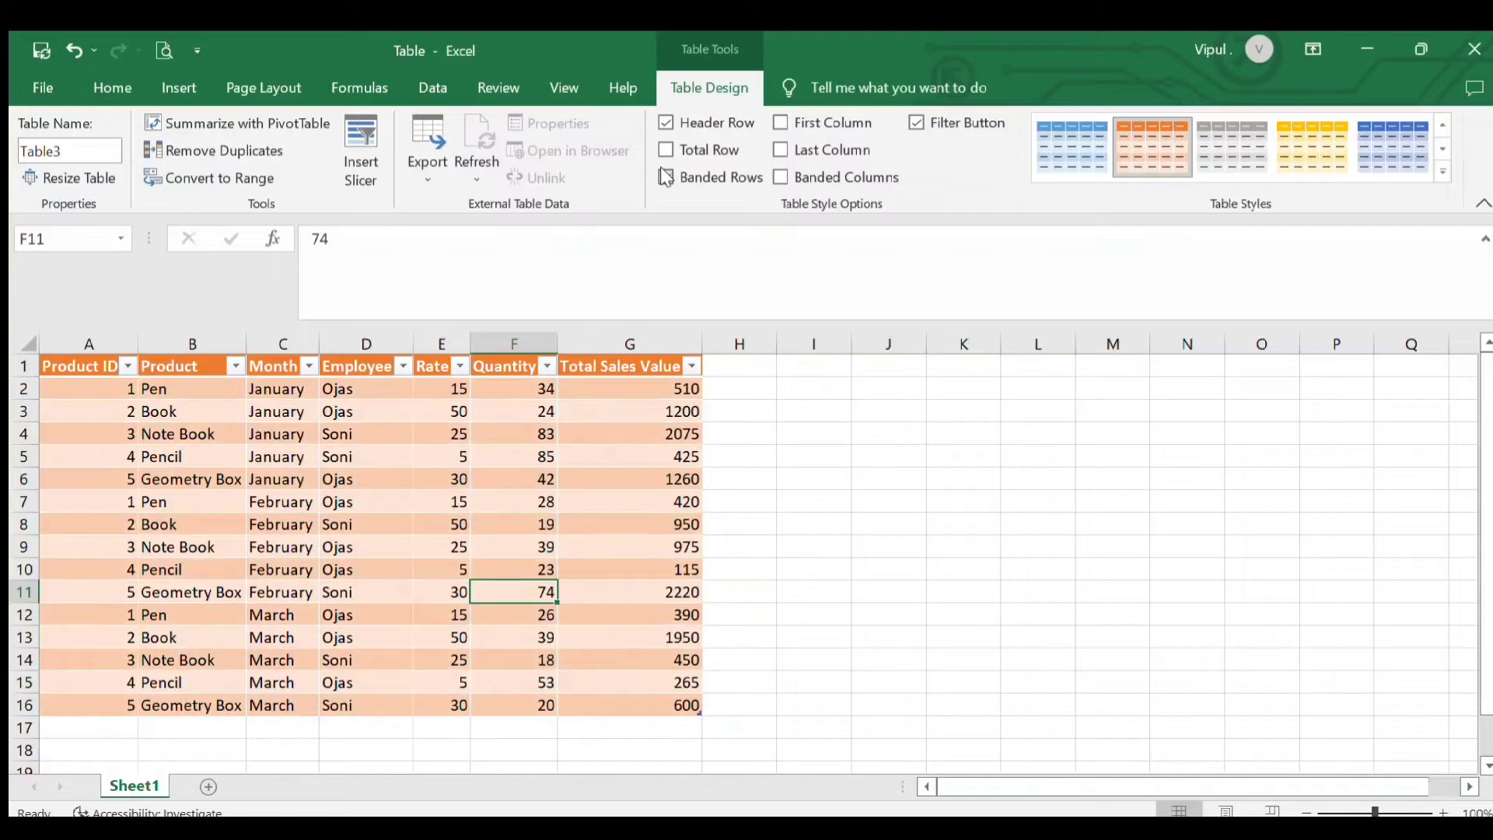
left_click(665, 177)
left_click(665, 177)
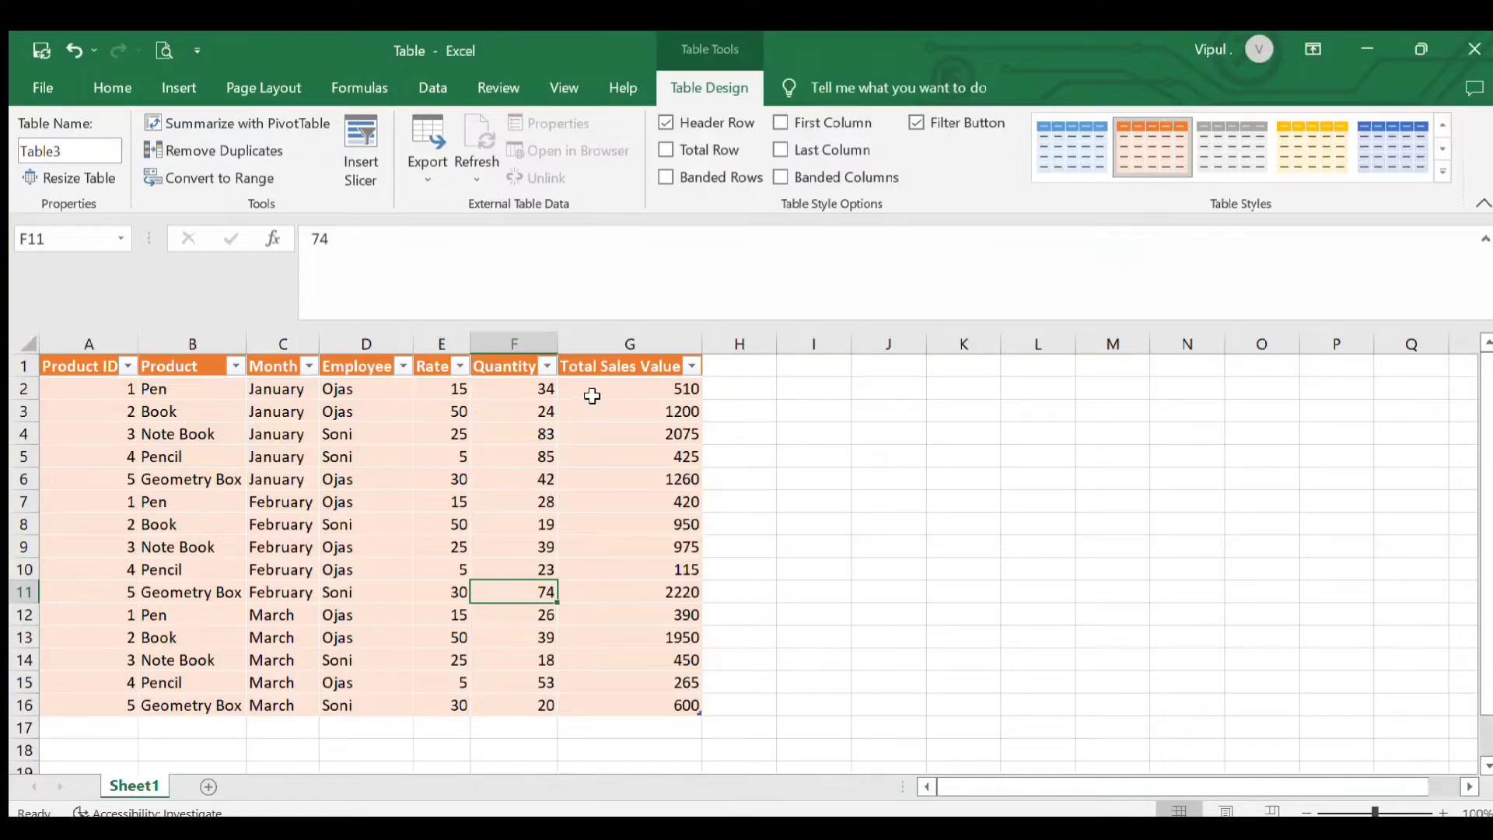
Try the First Column and Last Column emphasis on the table, separately and together, and switch both off
left_click(781, 124)
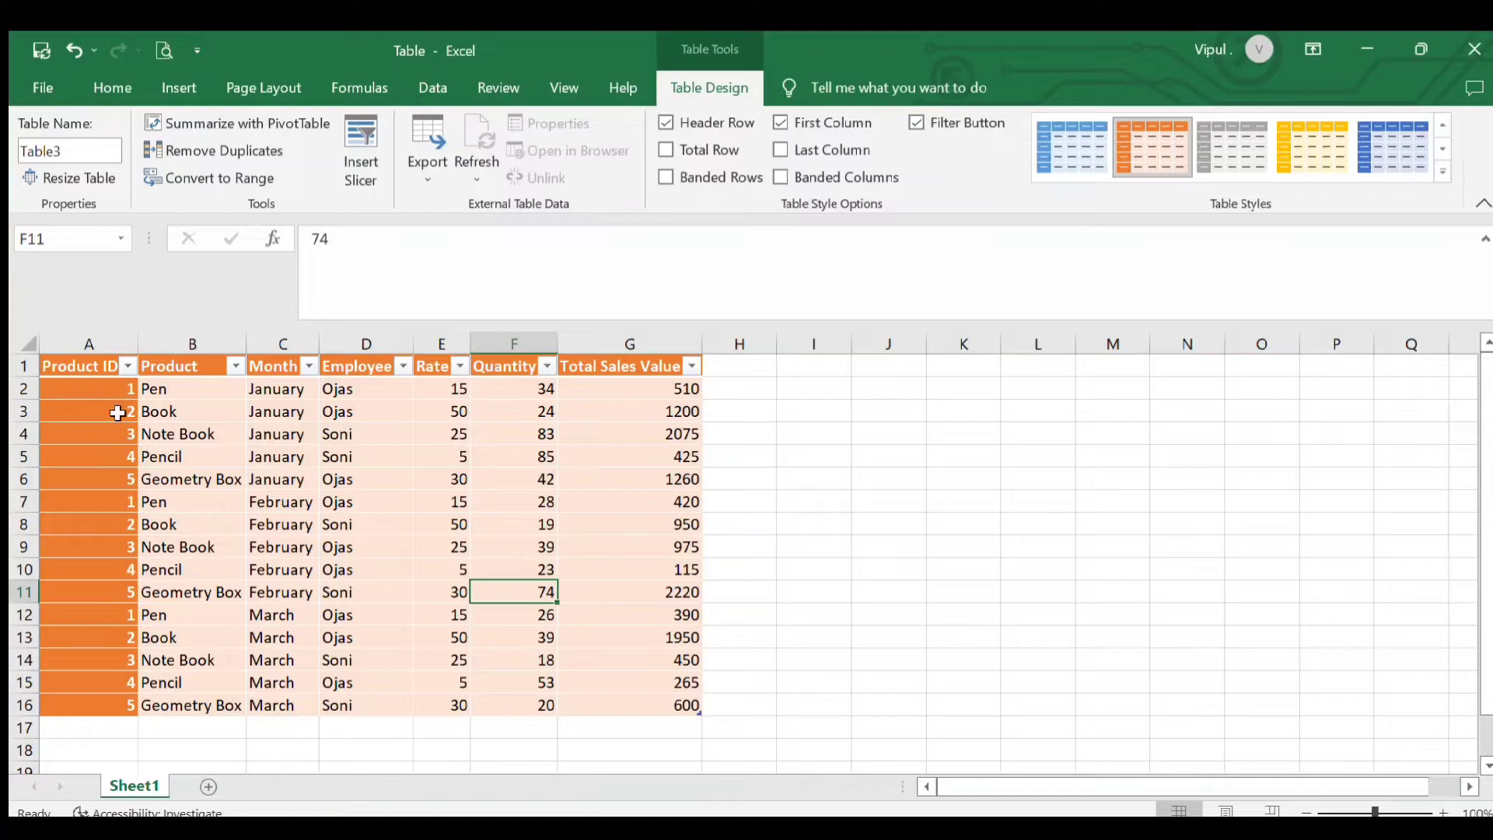
left_click(780, 123)
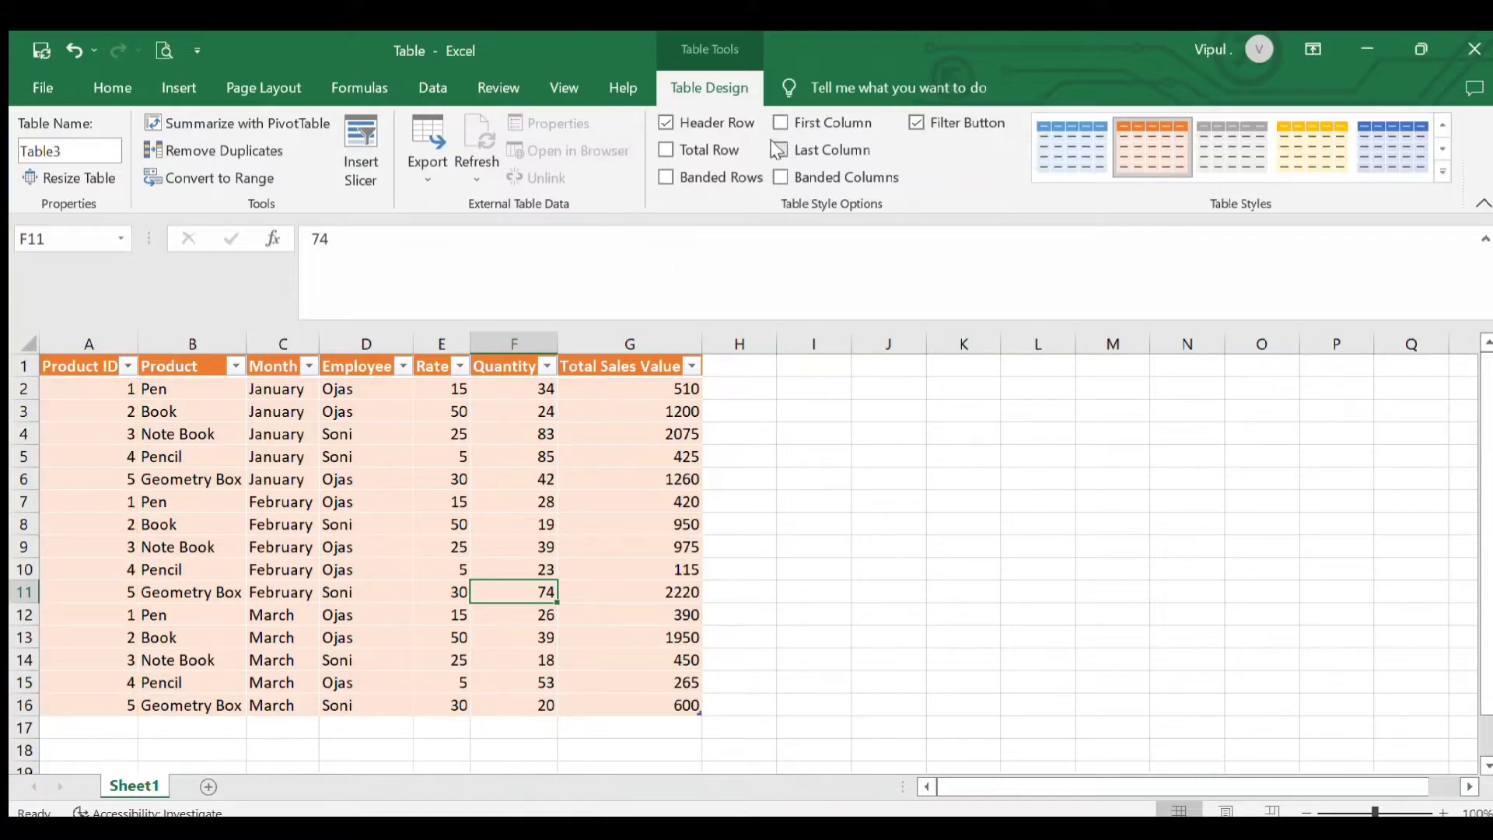
left_click(780, 149)
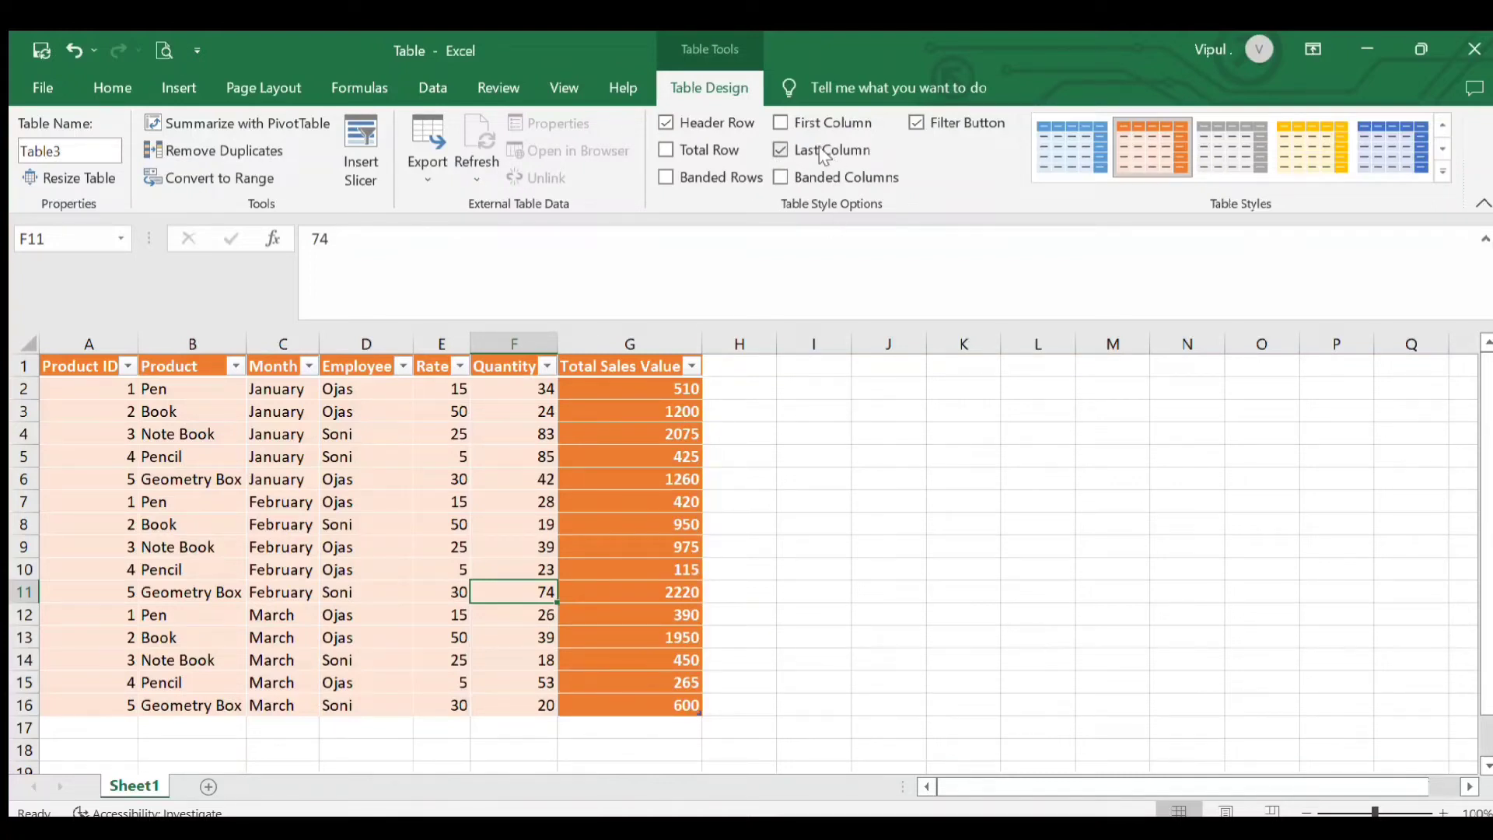
left_click(780, 123)
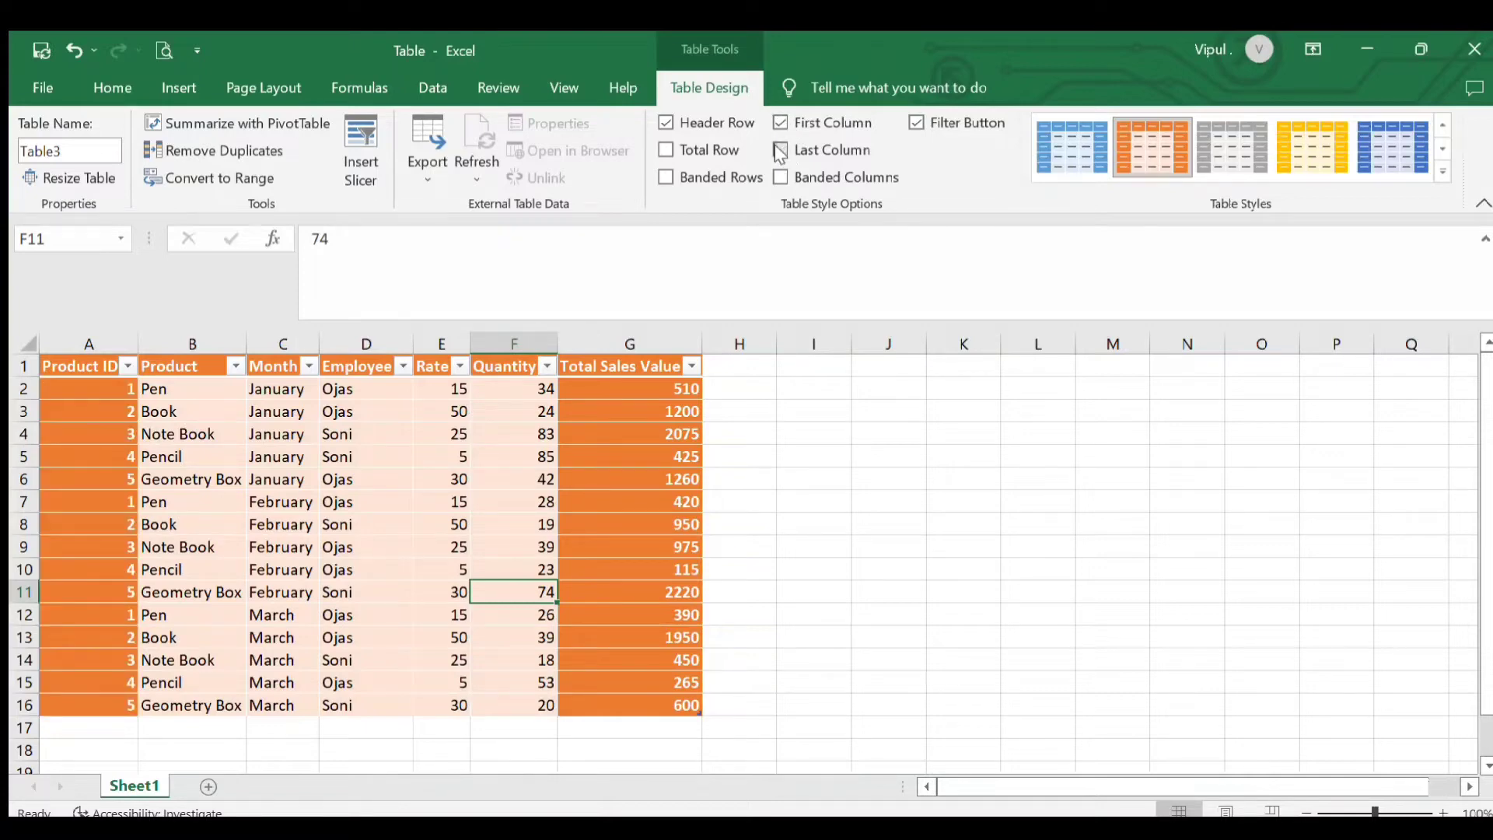
left_click(782, 150)
left_click(781, 123)
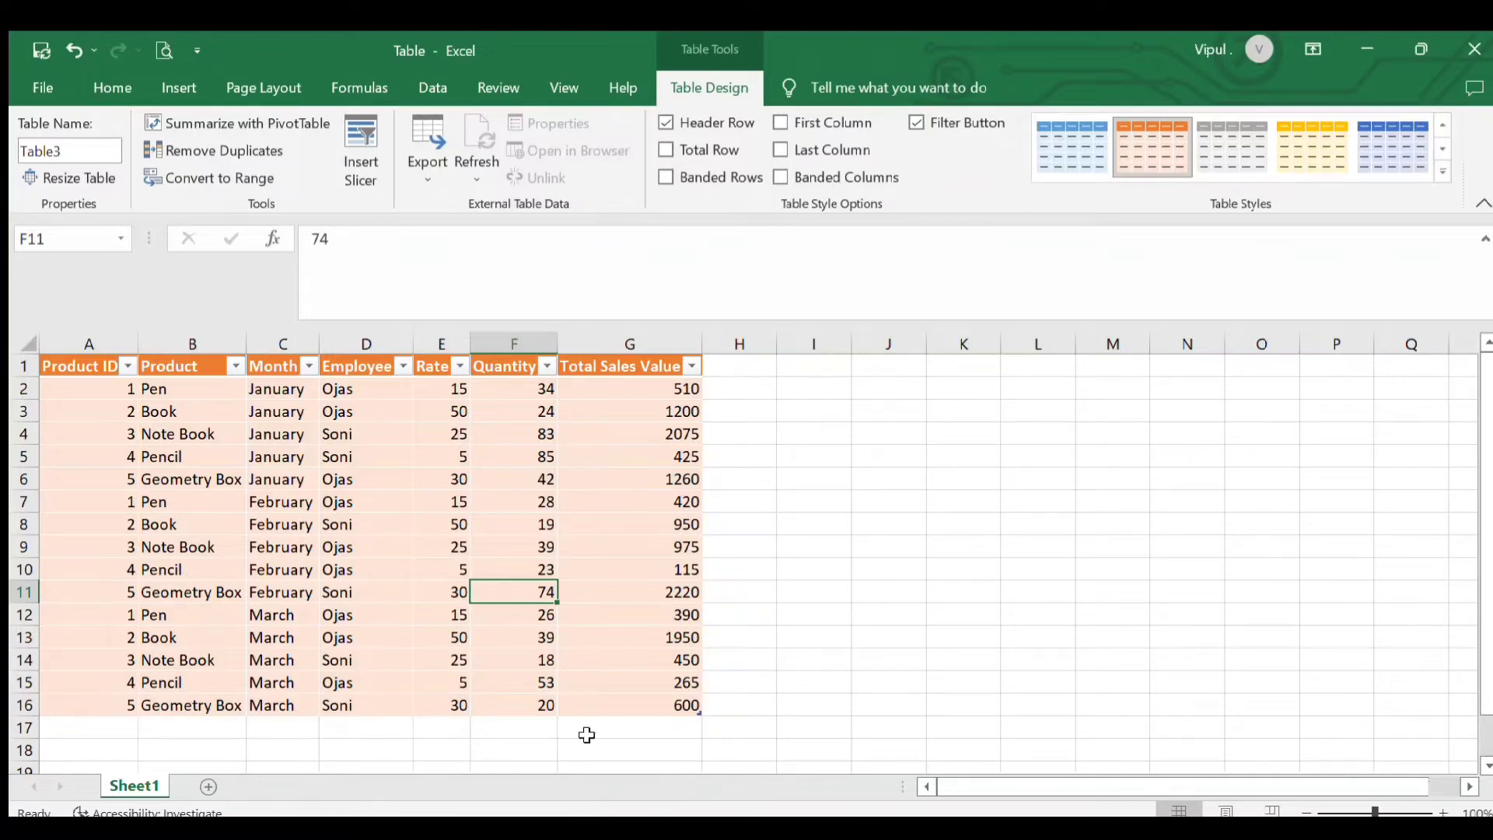
Add a total row to the table and remove it again
left_click(665, 150)
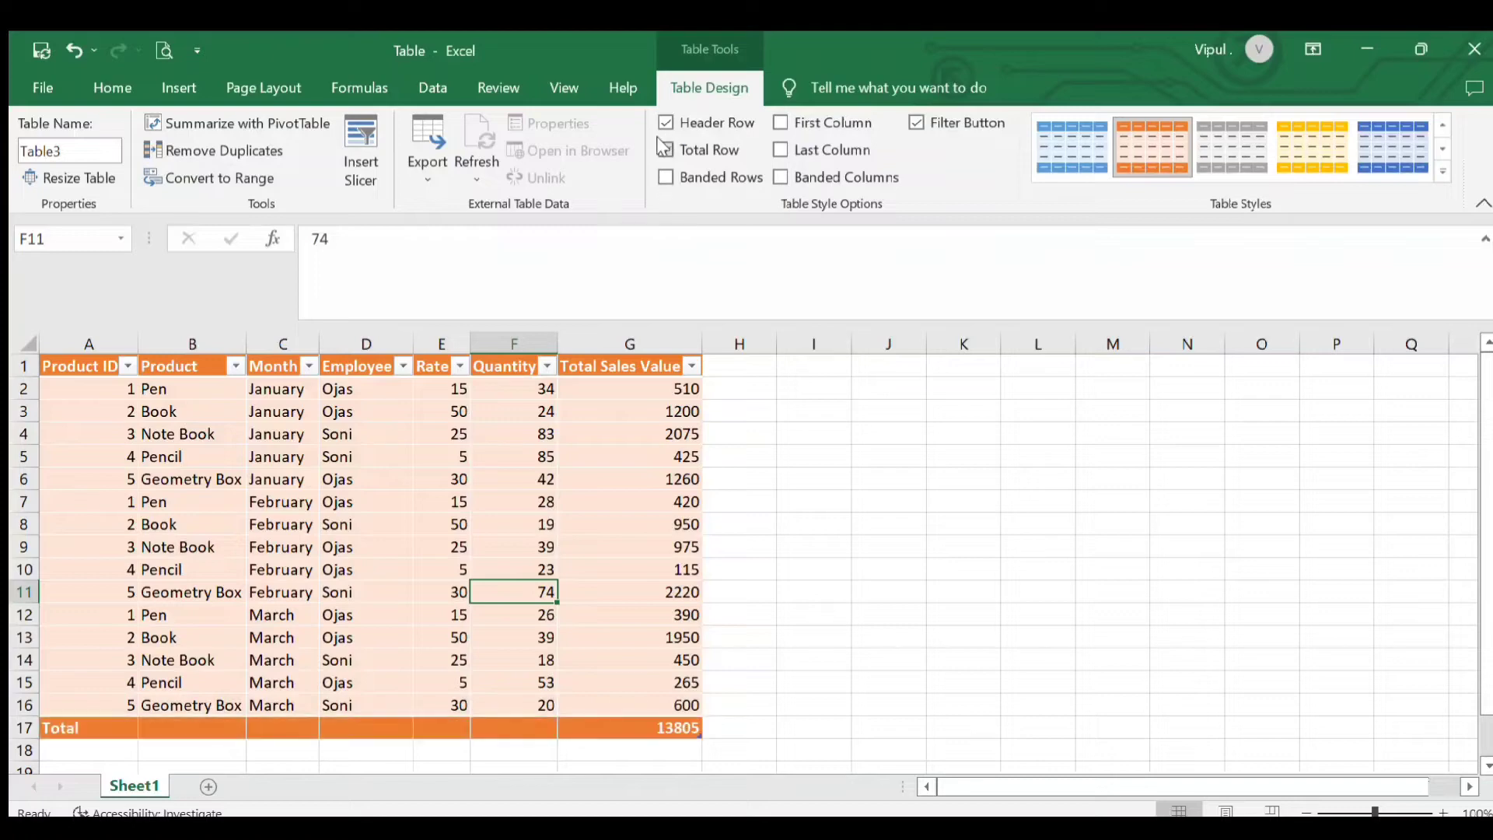
left_click(735, 630)
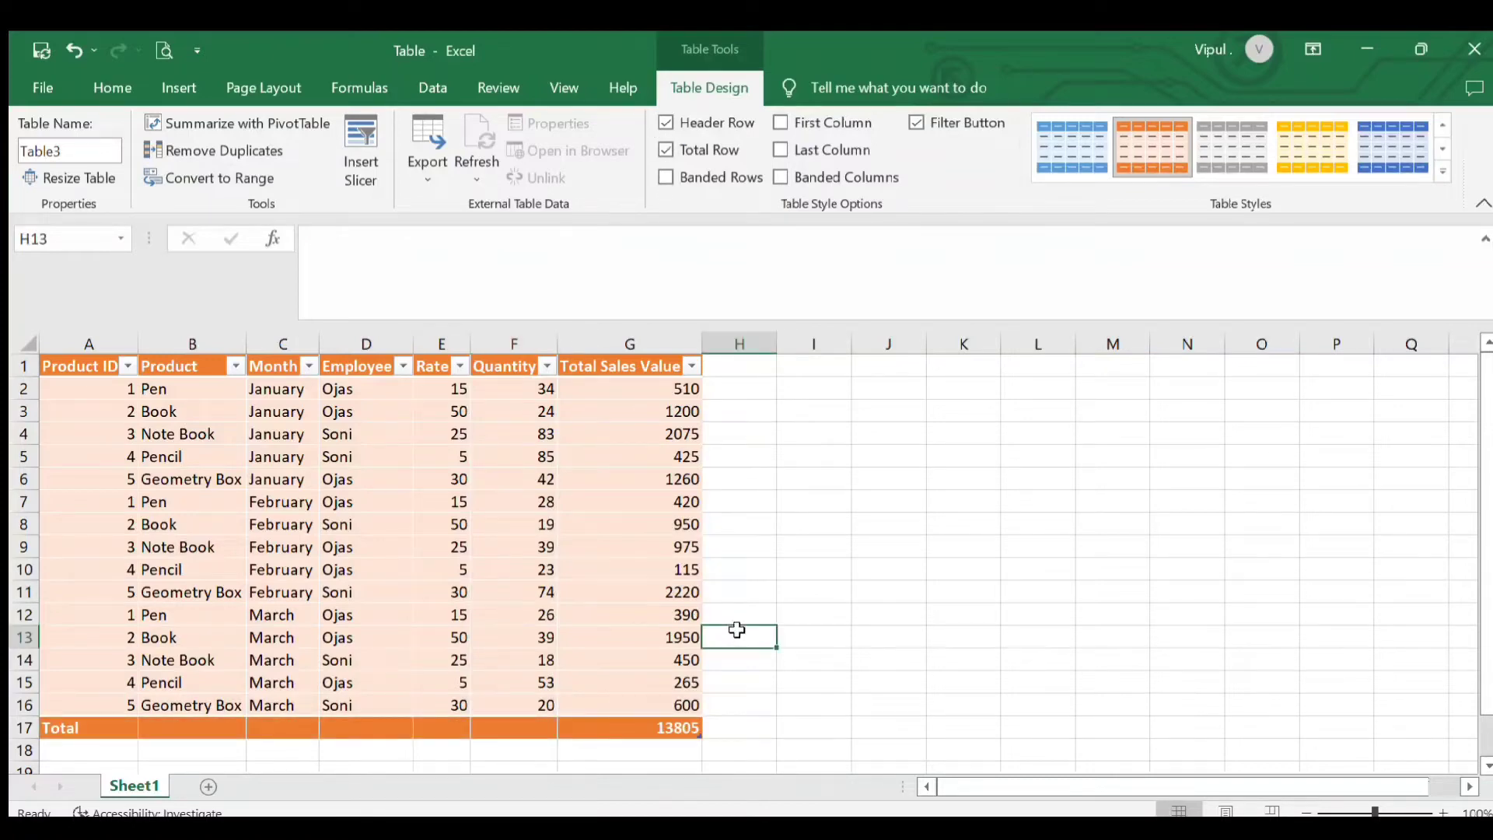
left_click(630, 620)
left_click(480, 553)
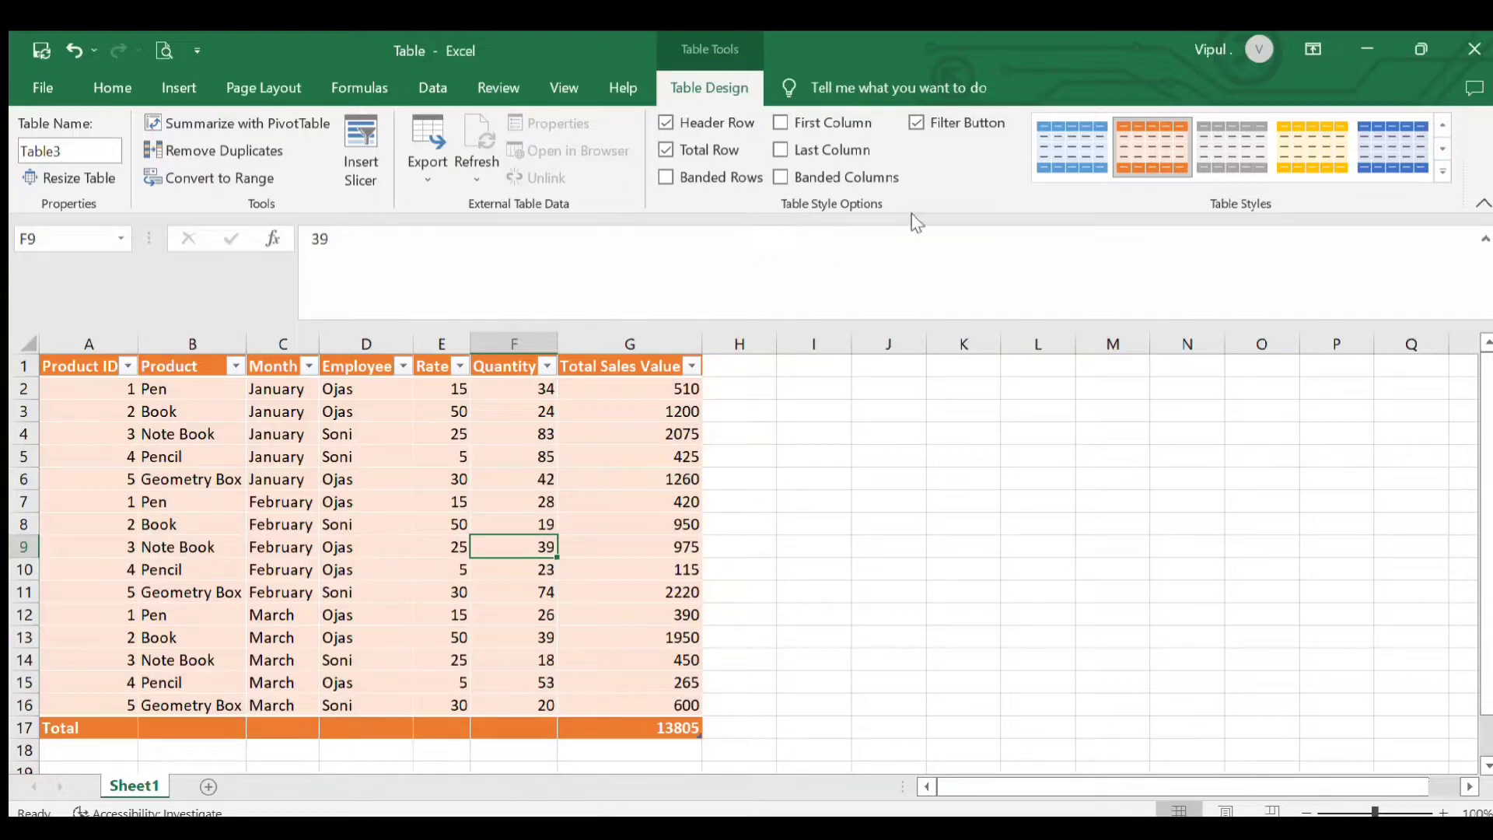
left_click(665, 150)
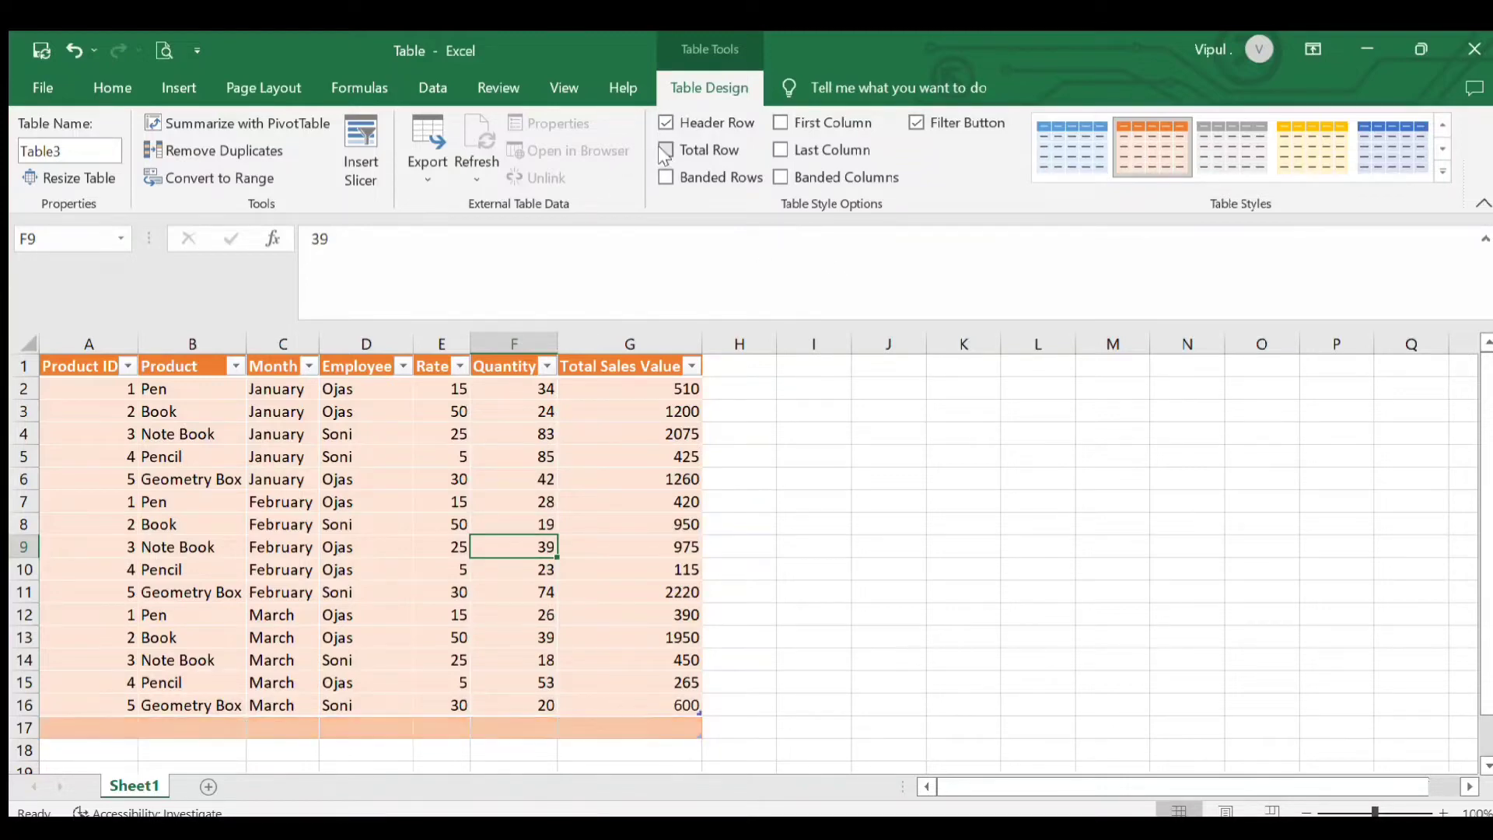
left_click(588, 599)
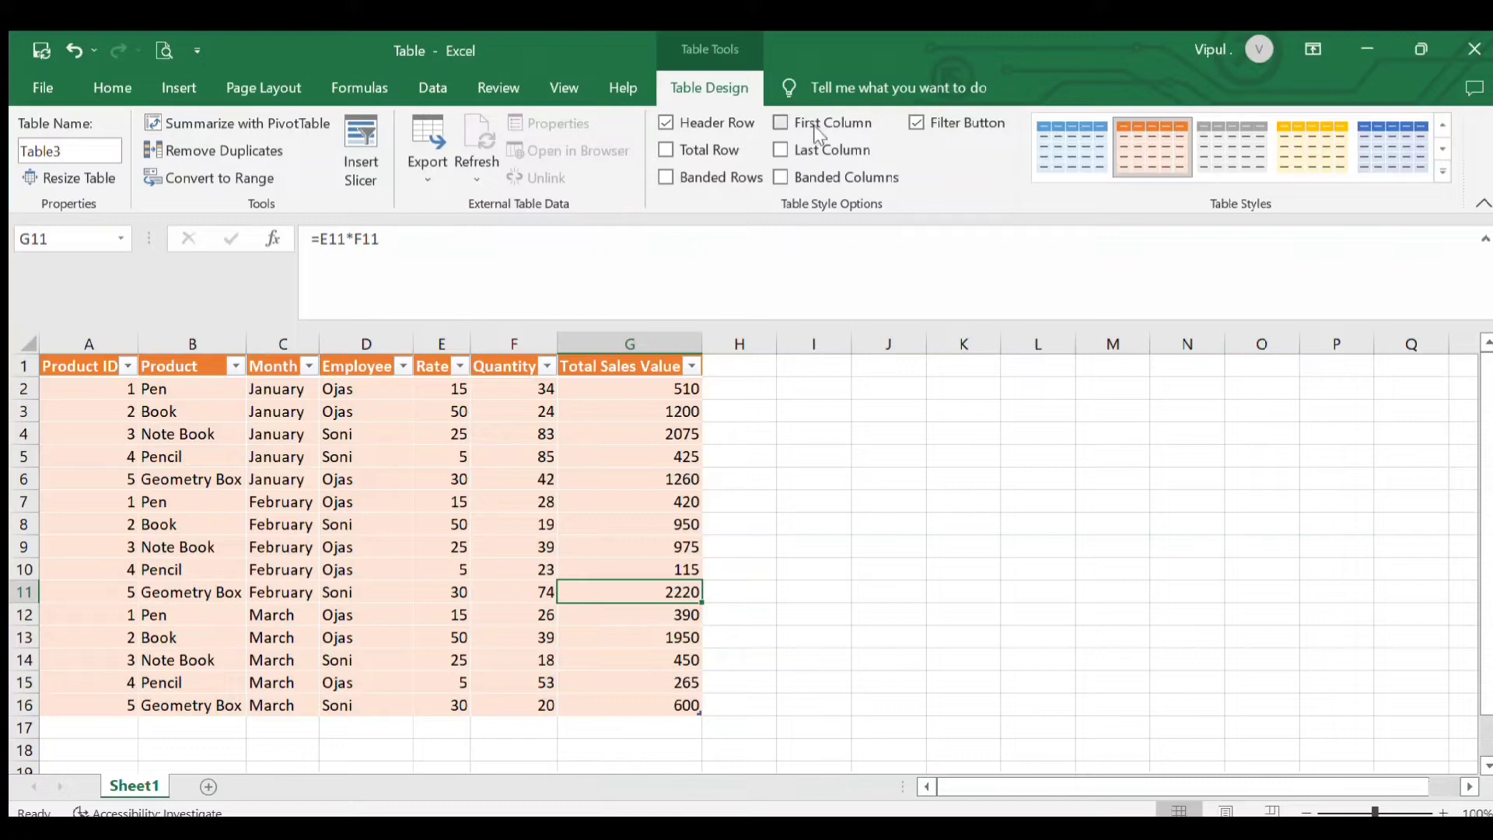
Try the First Column emphasis, and enable Last Column, Banded Columns, Banded Rows and Total Row for the table
left_click(779, 122)
left_click(779, 123)
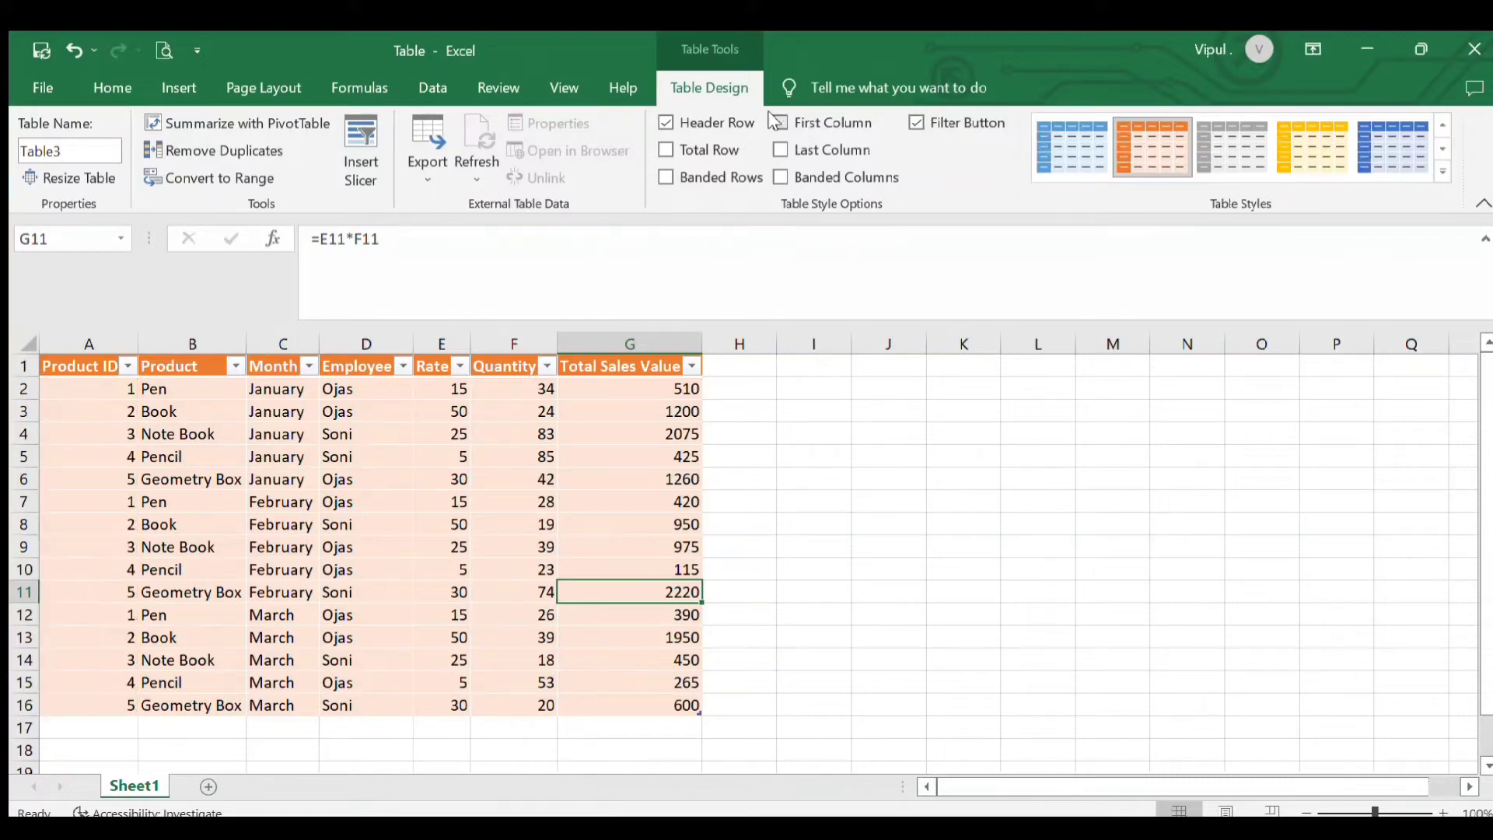
left_click(780, 149)
left_click(780, 177)
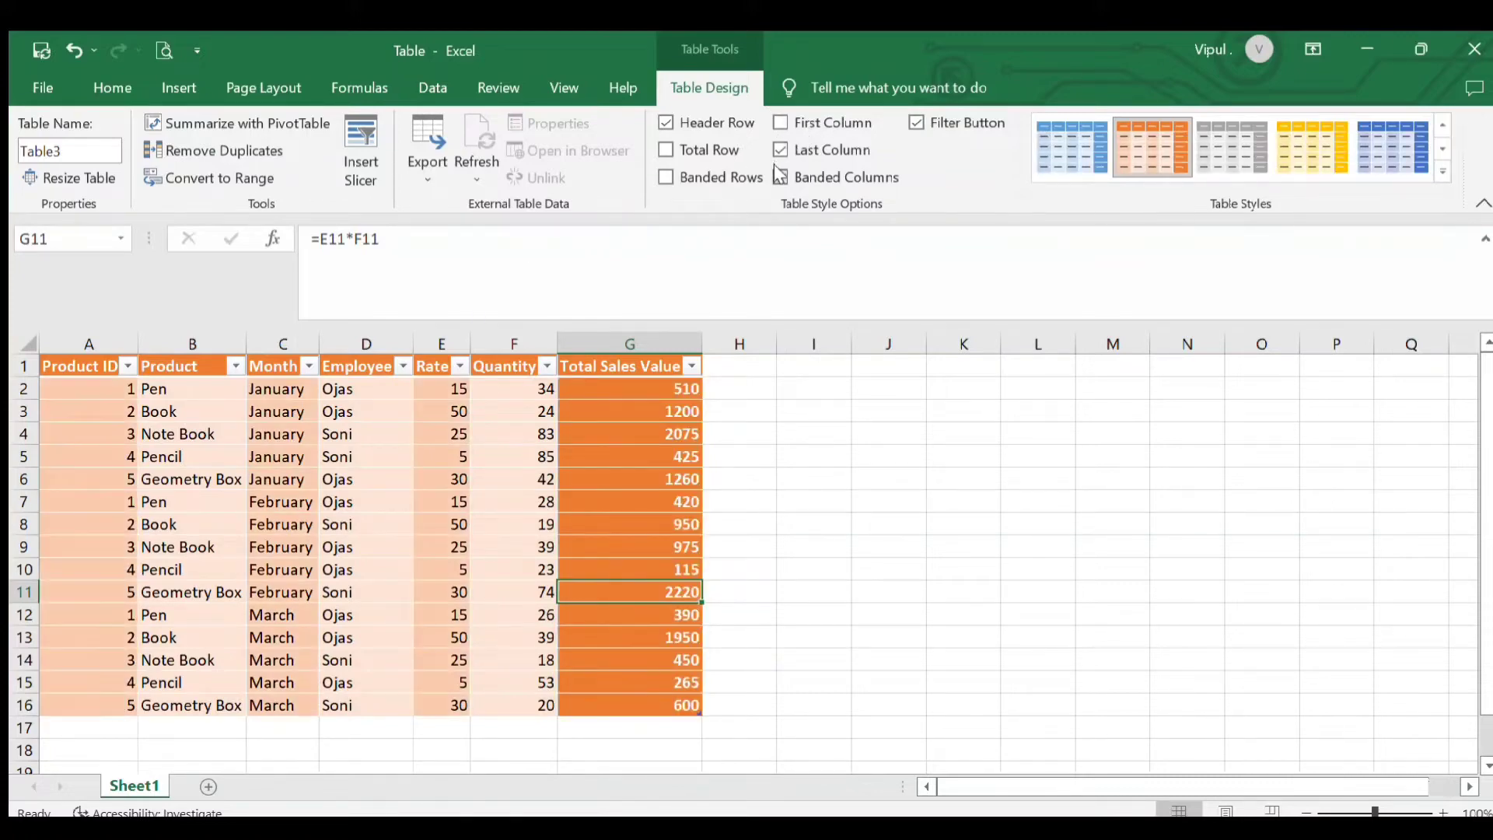
left_click(667, 177)
left_click(666, 149)
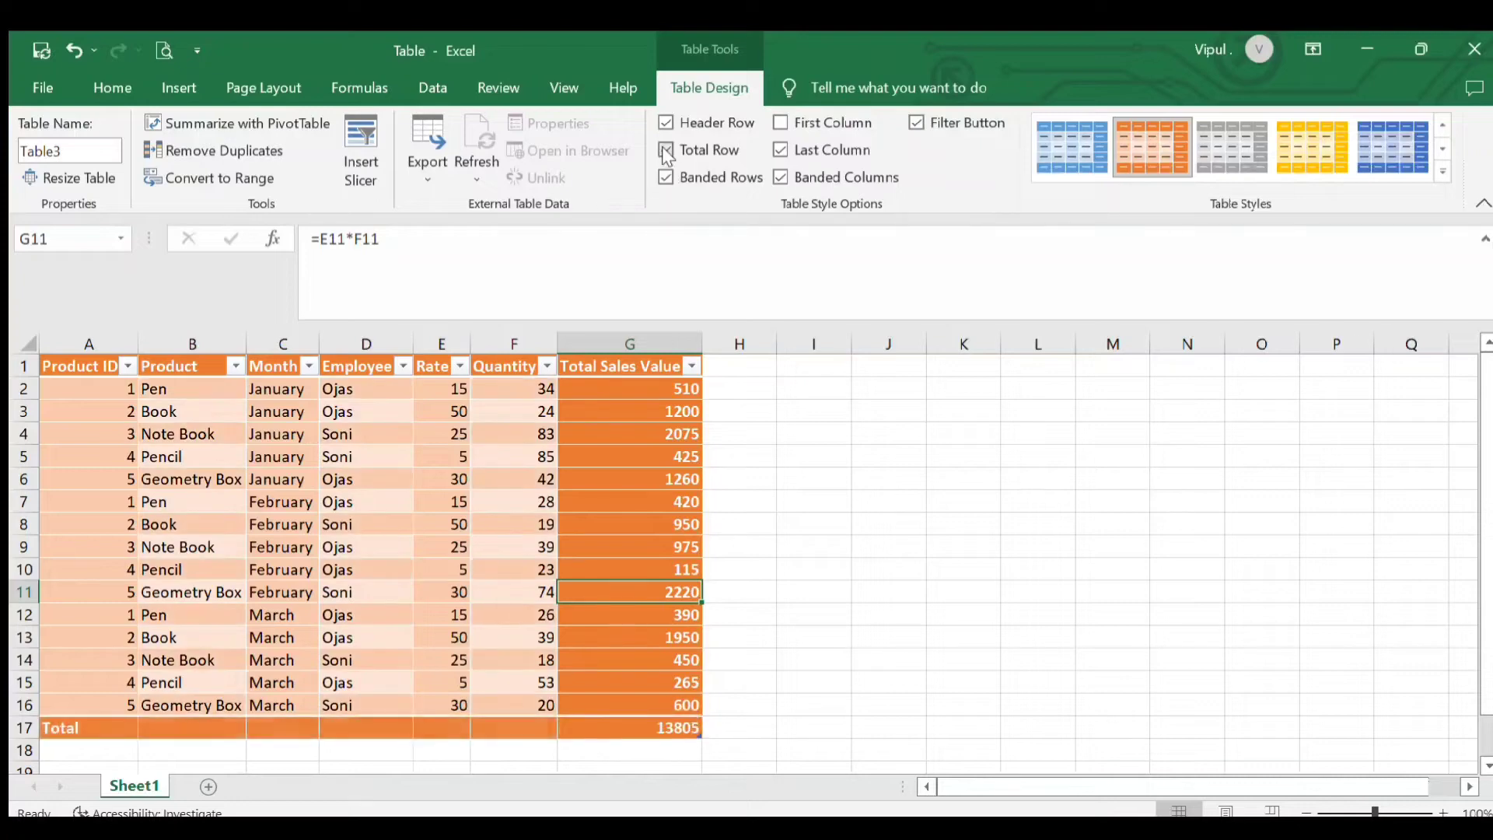
Turn off the table's Total Row, Banded Rows, Banded Columns and Last Column options
left_click(666, 149)
left_click(666, 177)
left_click(780, 176)
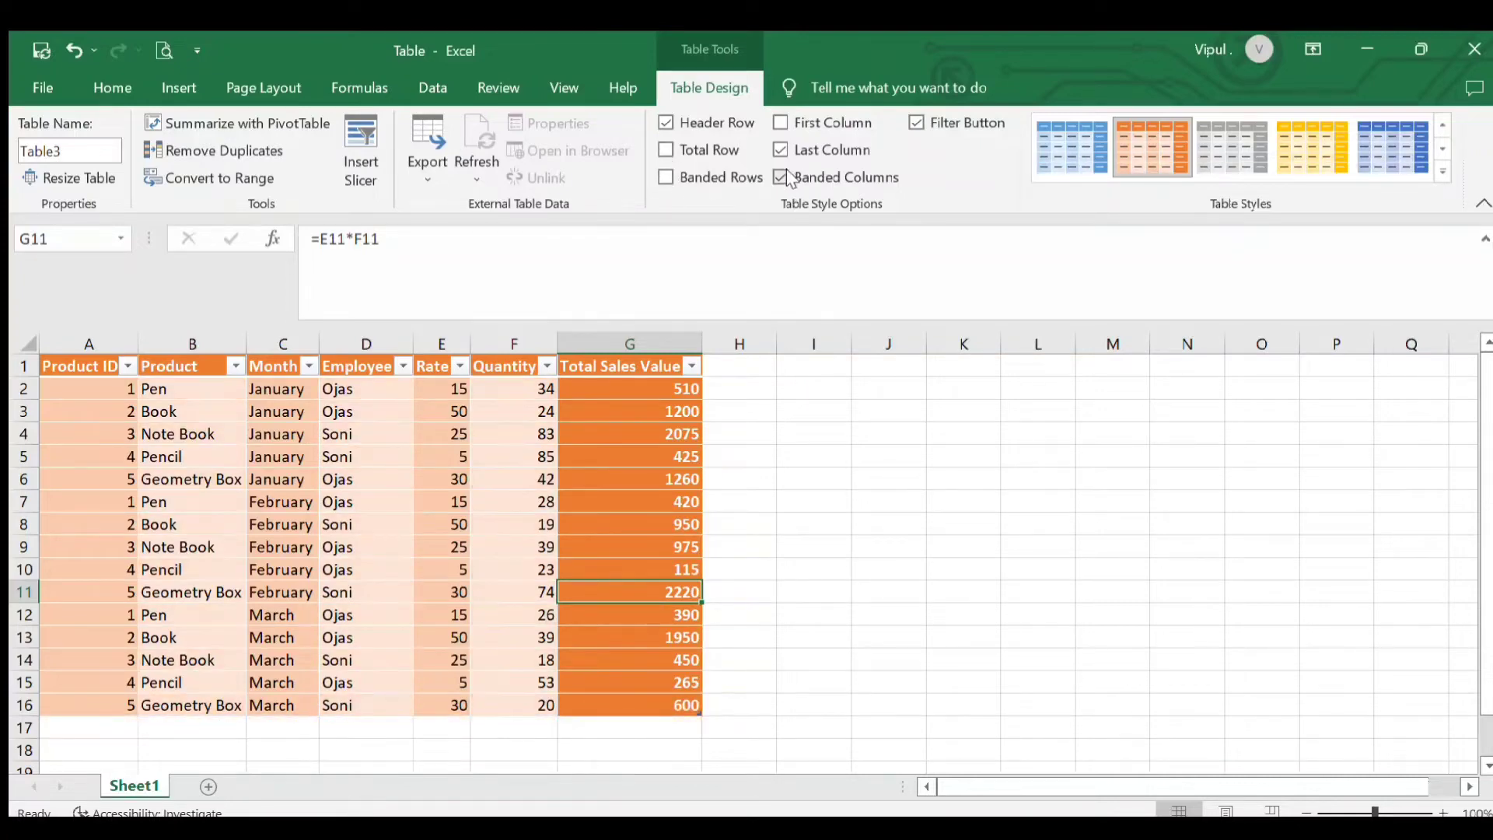
left_click(780, 150)
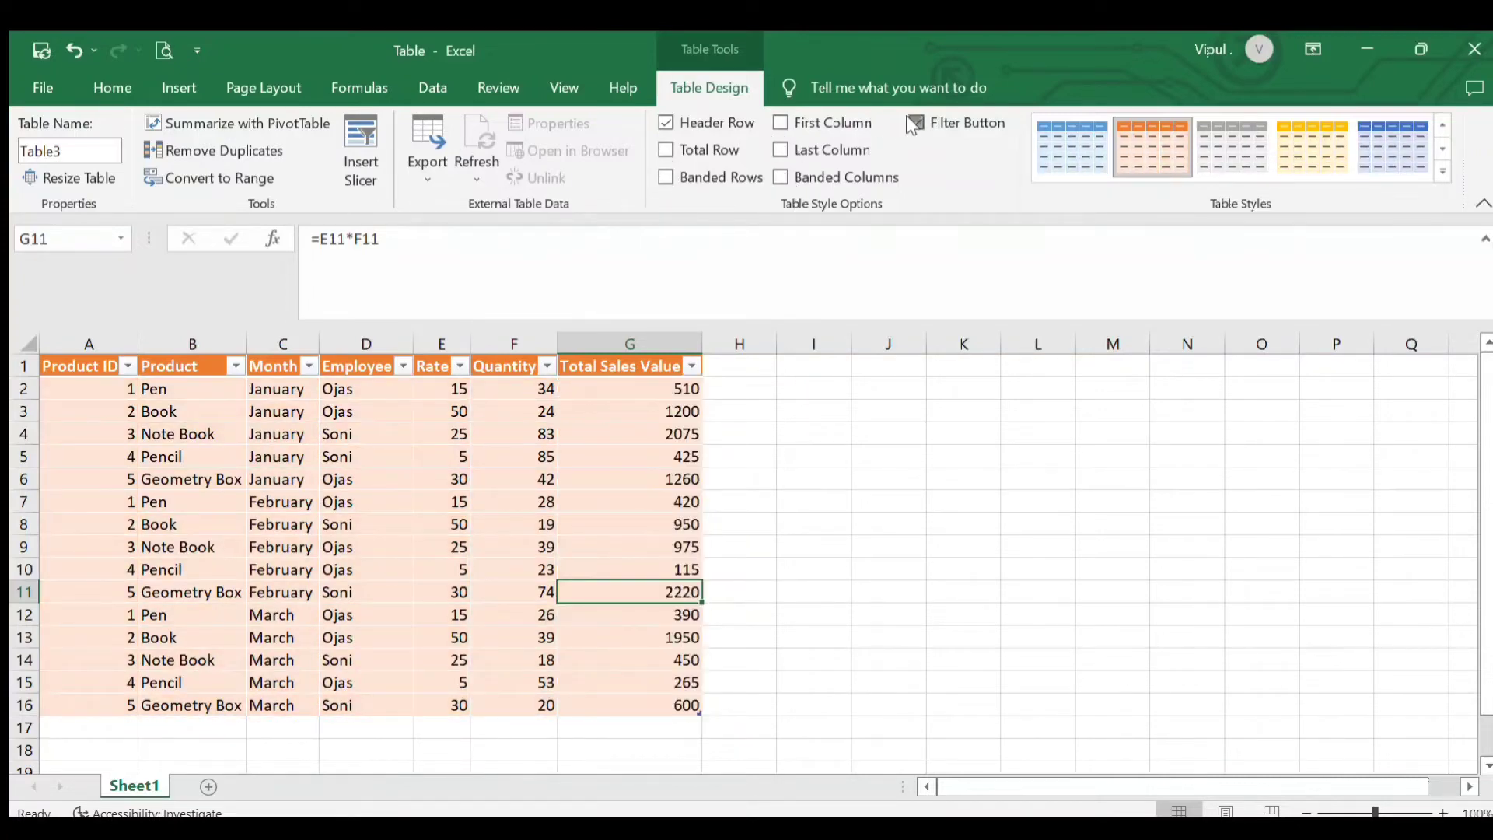
Hide the filter buttons in the table's header row and show them again
left_click(915, 123)
left_click(915, 123)
left_click(780, 435)
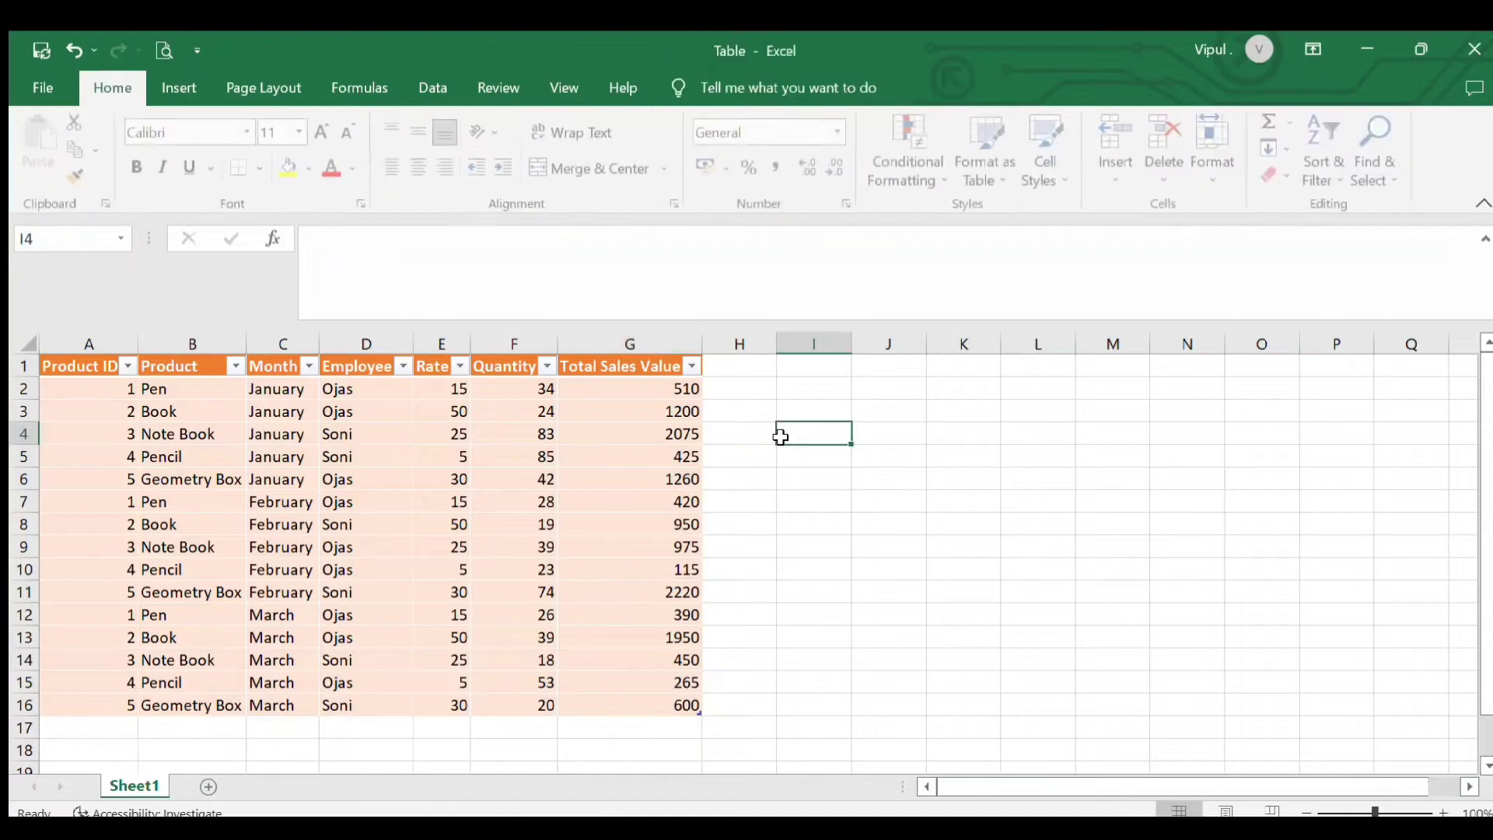
Insert a Month slicer for the table, place it beside the data and shorten it to about 3.8 cm high
left_click(408, 468)
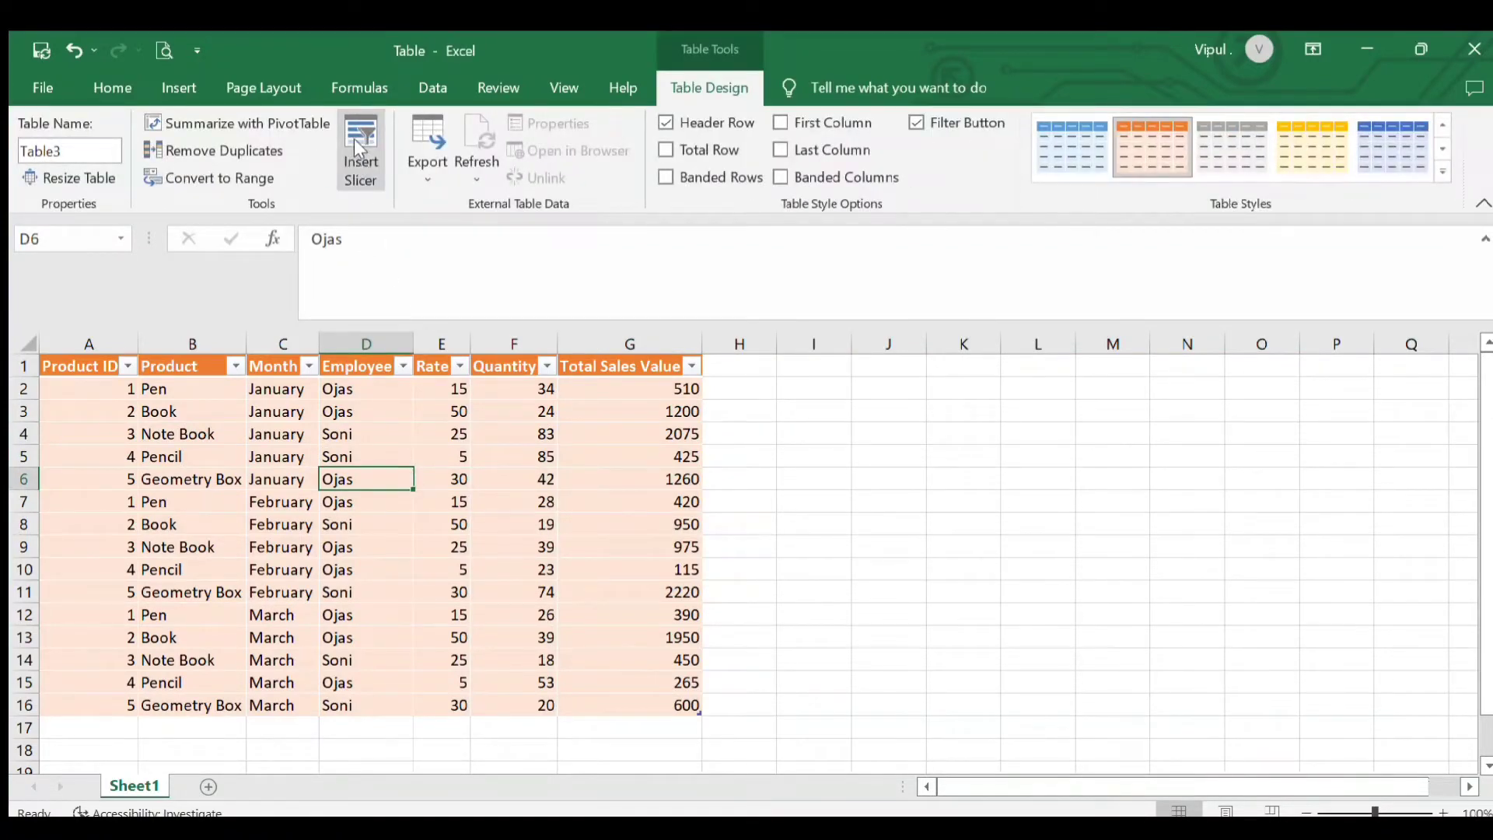
left_click(358, 147)
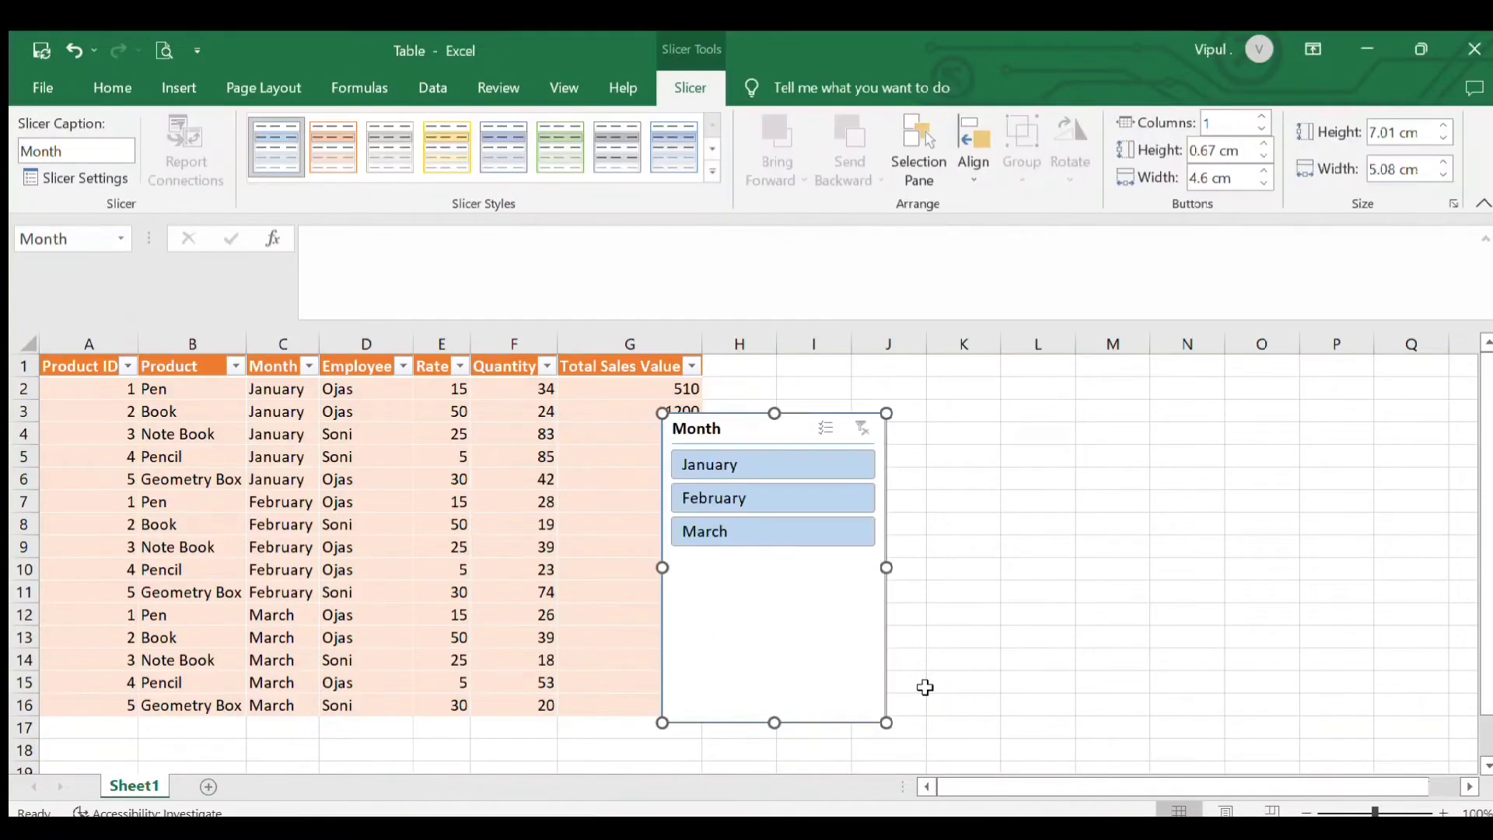
left_click_drag(746, 427, 813, 380)
left_click_drag(842, 675, 863, 538)
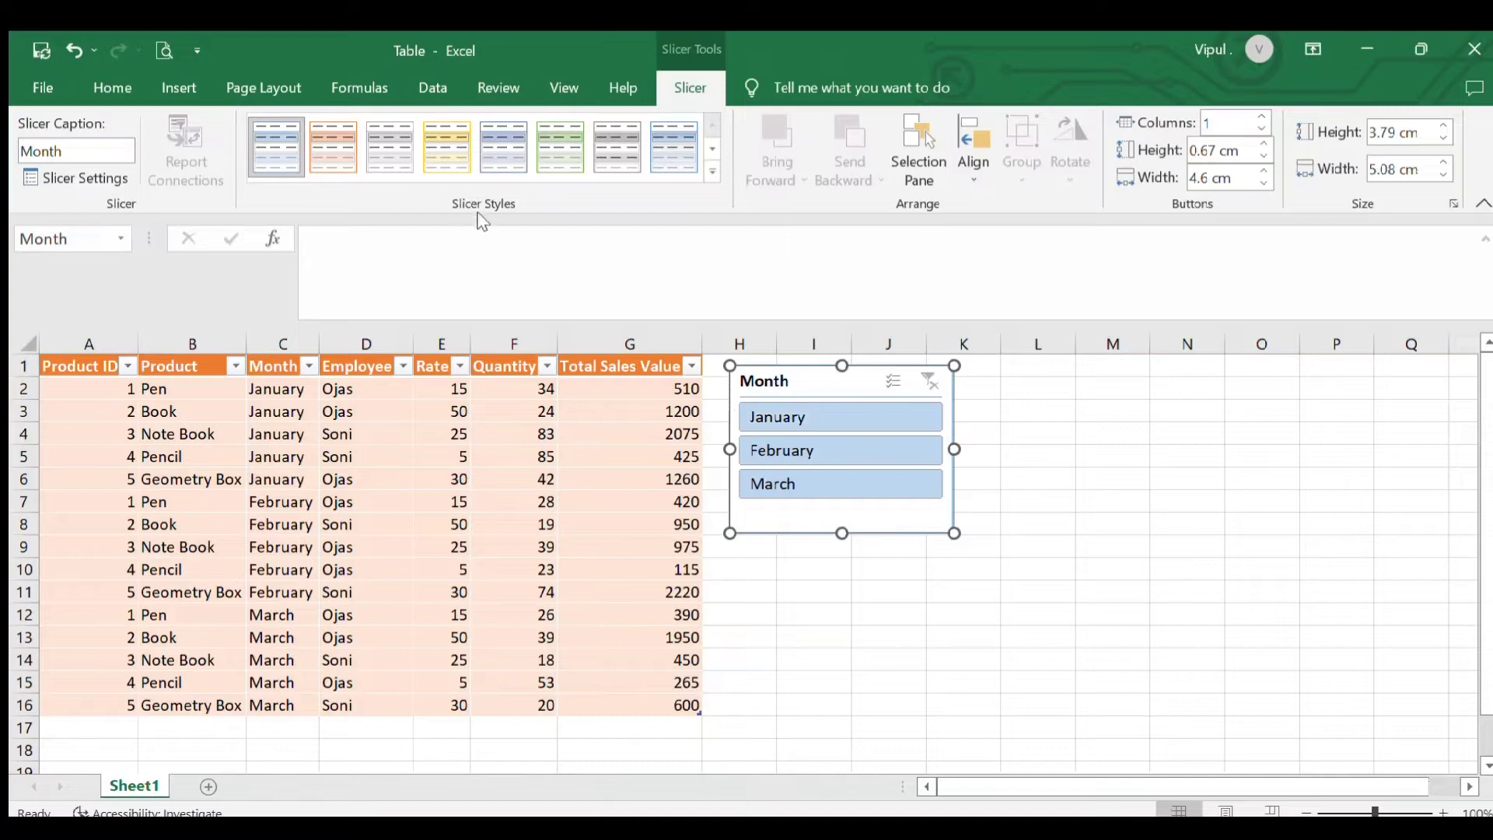
Try other colour styles on the Month slicer, including the light orange one, and apply the light green style
left_click(320, 150)
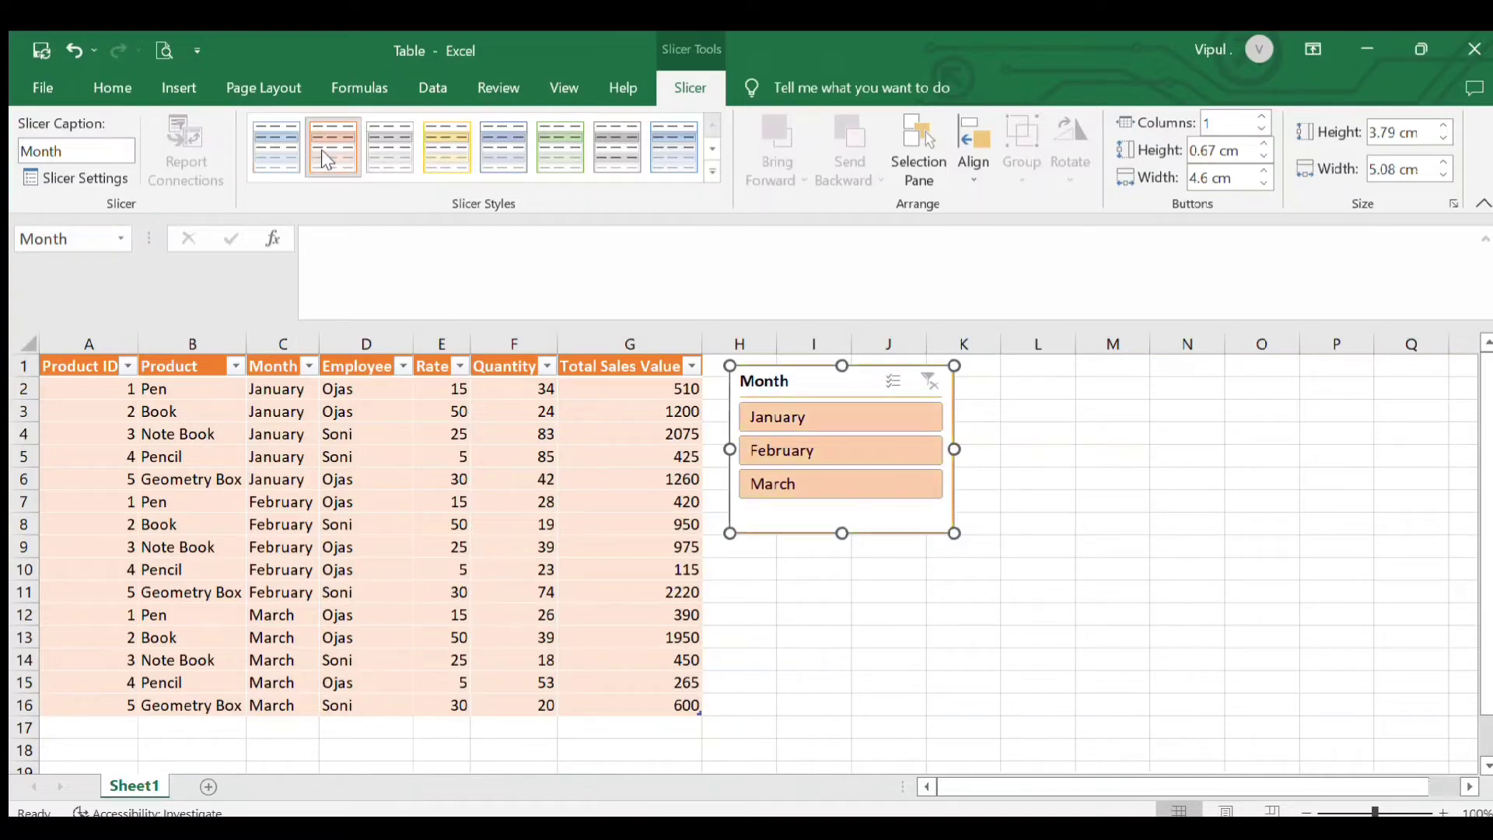
left_click(518, 152)
left_click(561, 149)
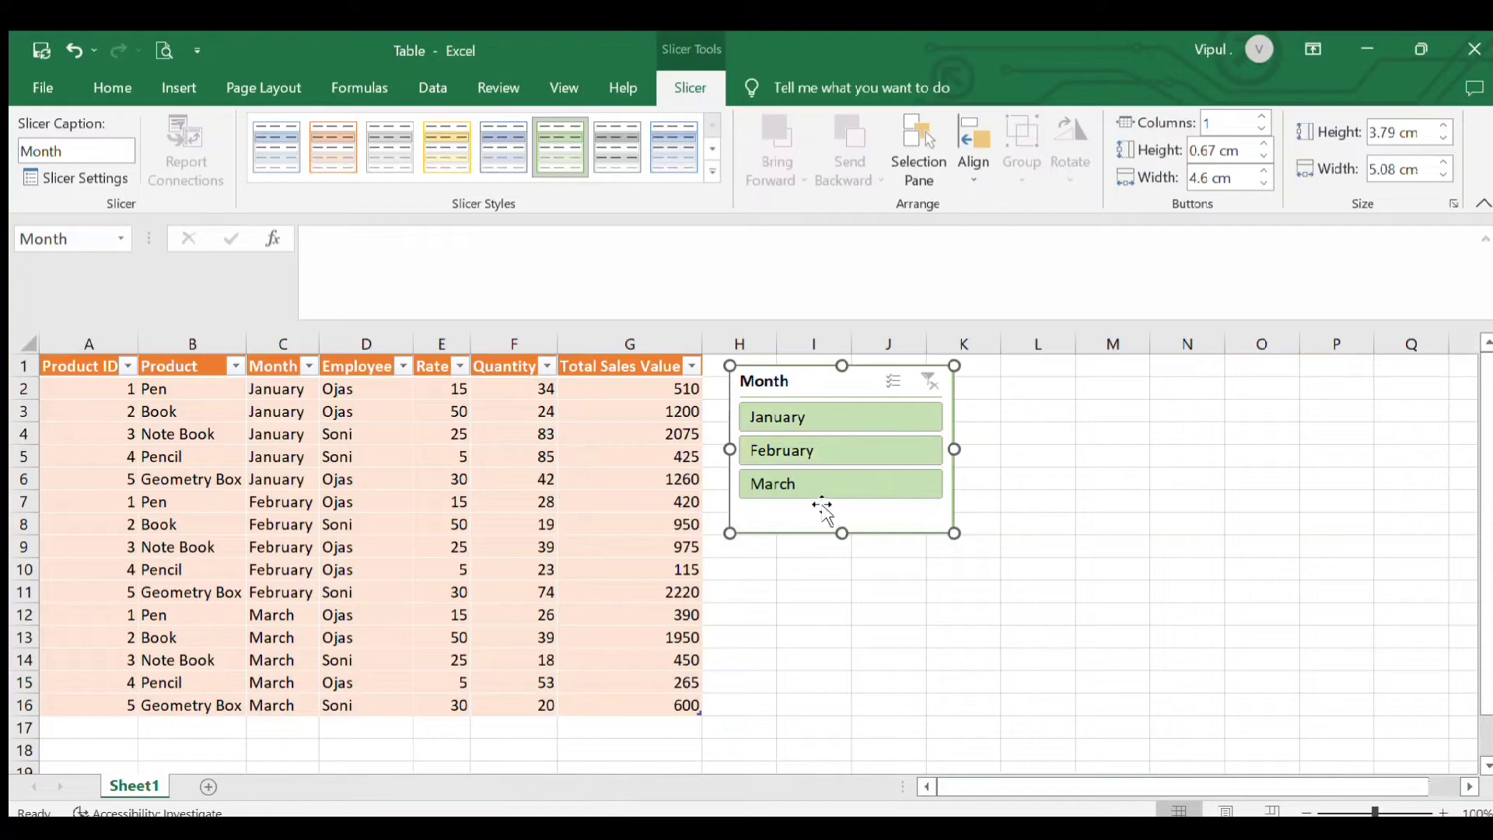
Filter the table by January, February and March in turn using the Month slicer, ending on January
left_click(881, 414)
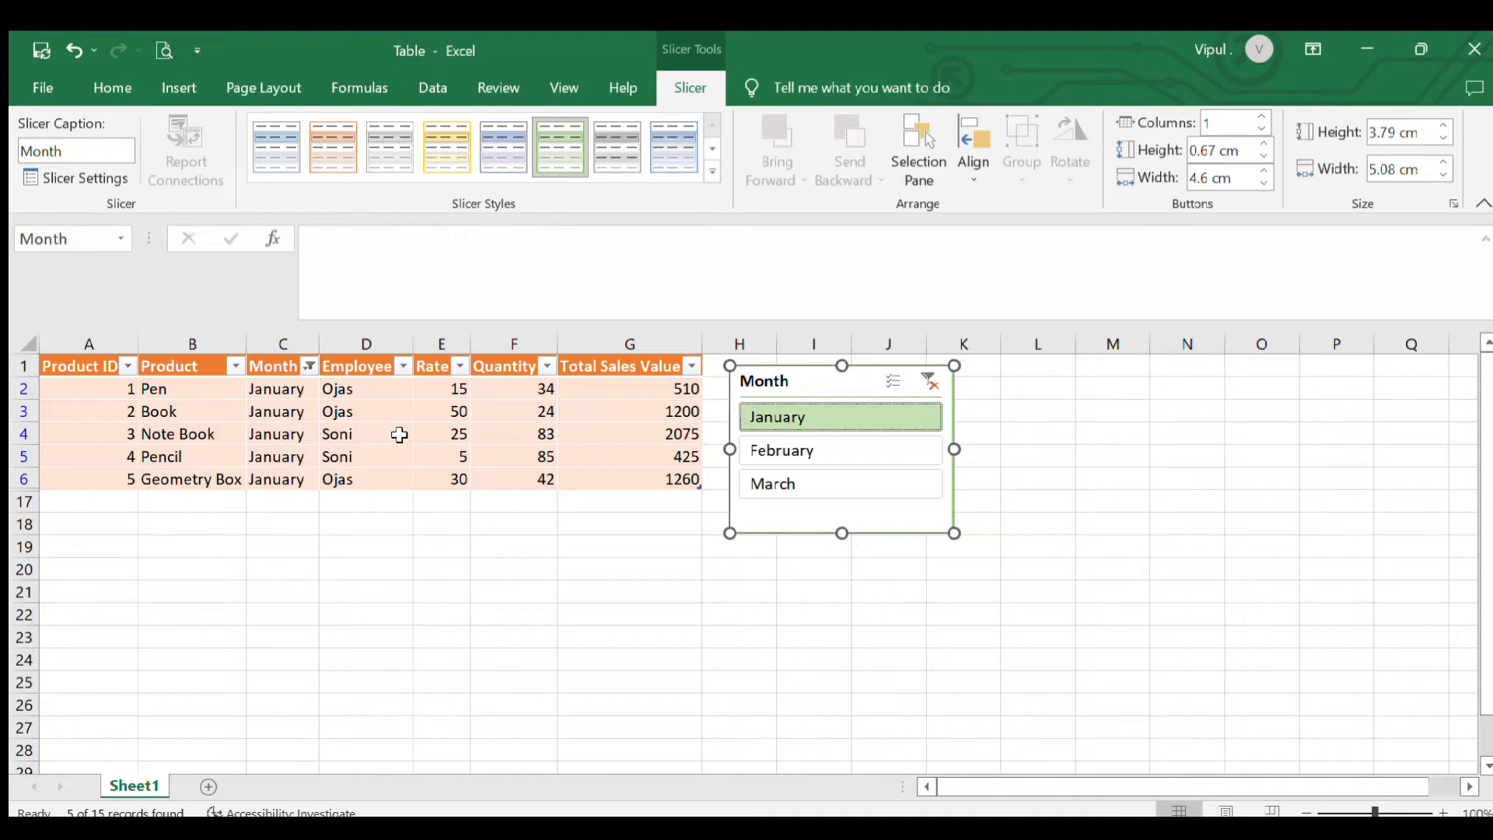
left_click(778, 459)
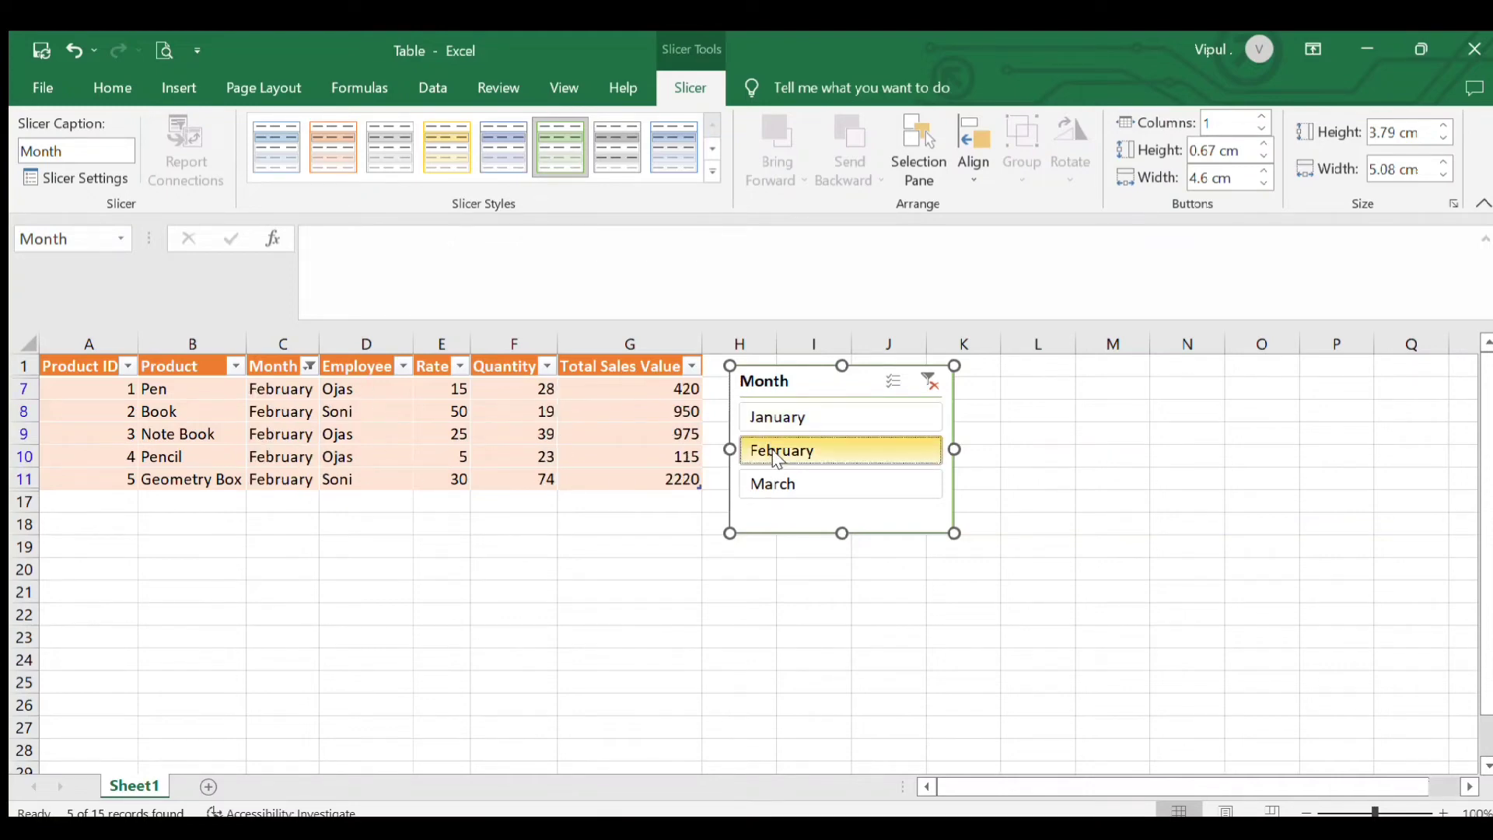
left_click(789, 486)
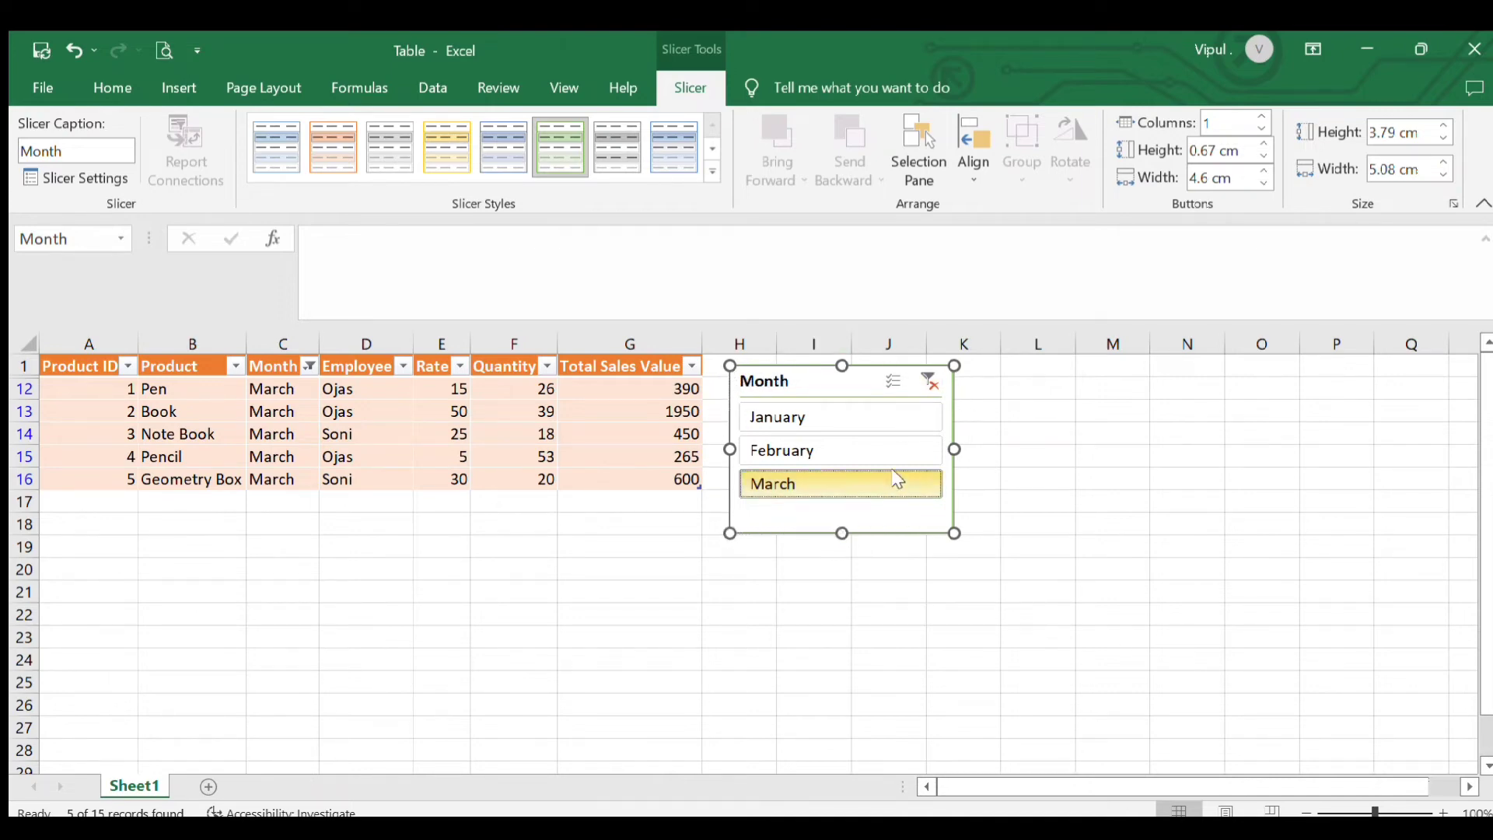
left_click(834, 451)
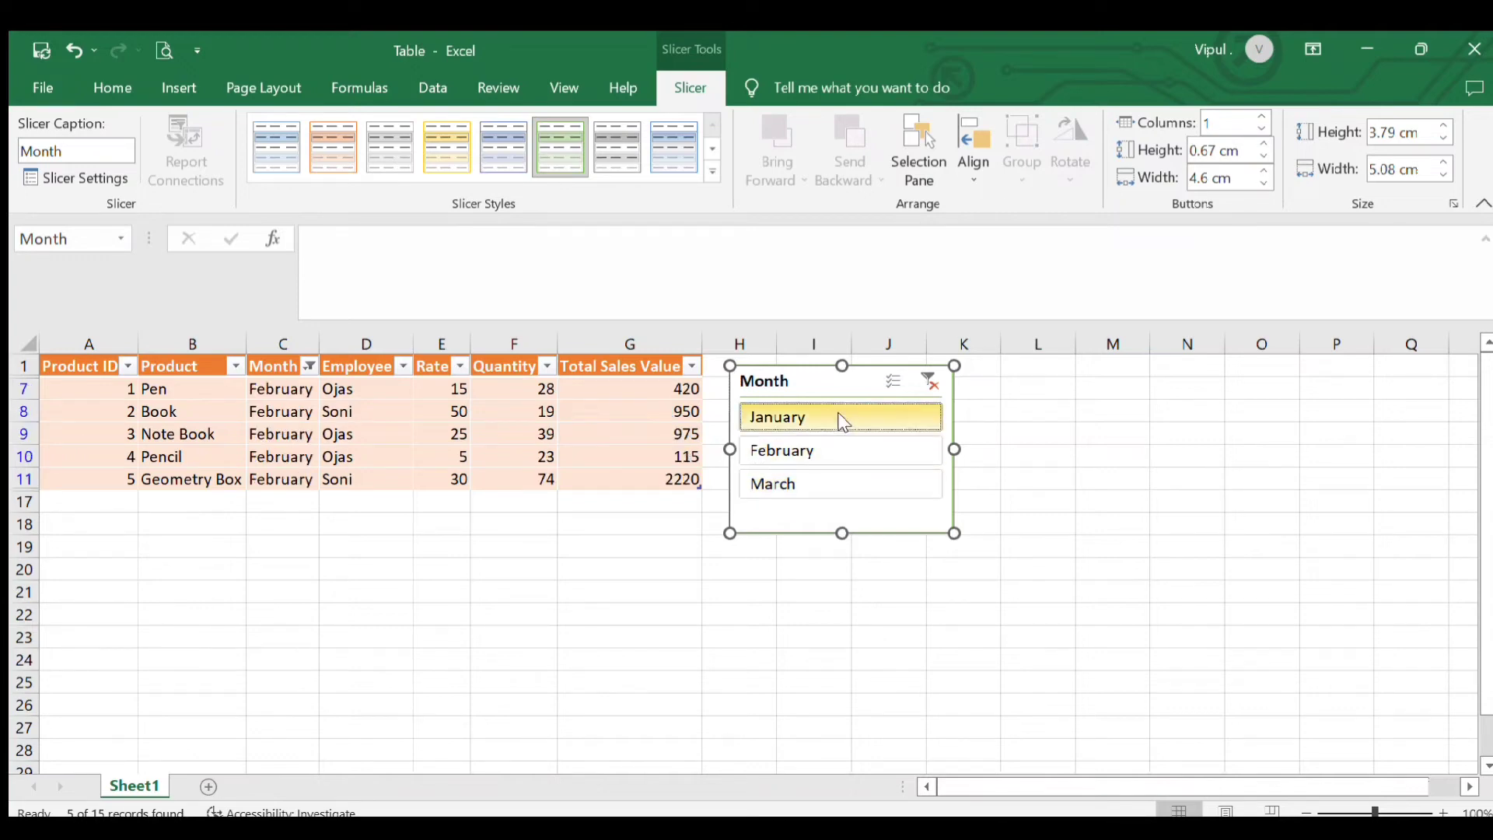
left_click(840, 417)
left_click(834, 451)
left_click(830, 483)
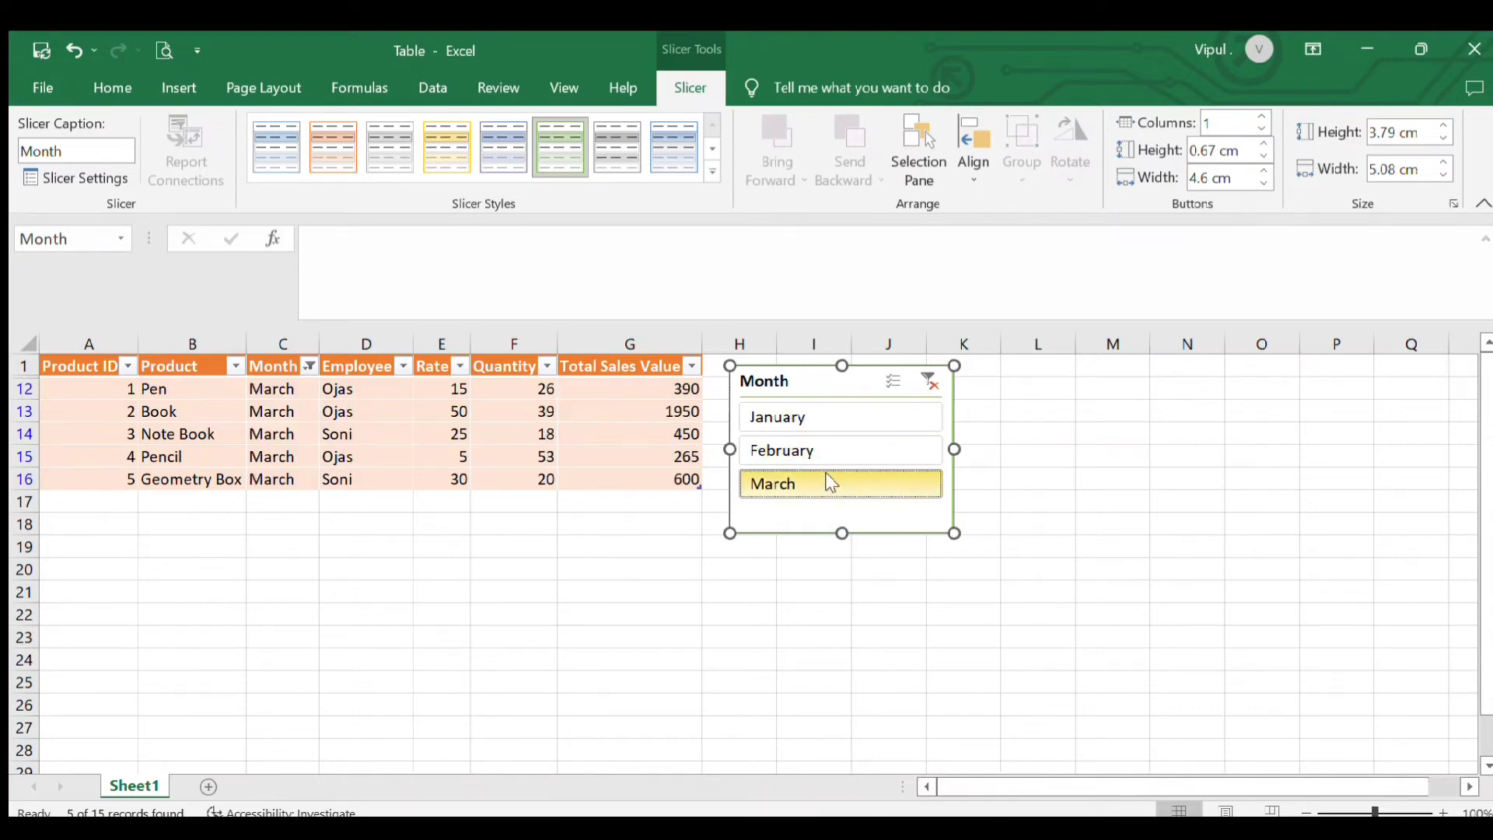
left_click(838, 448)
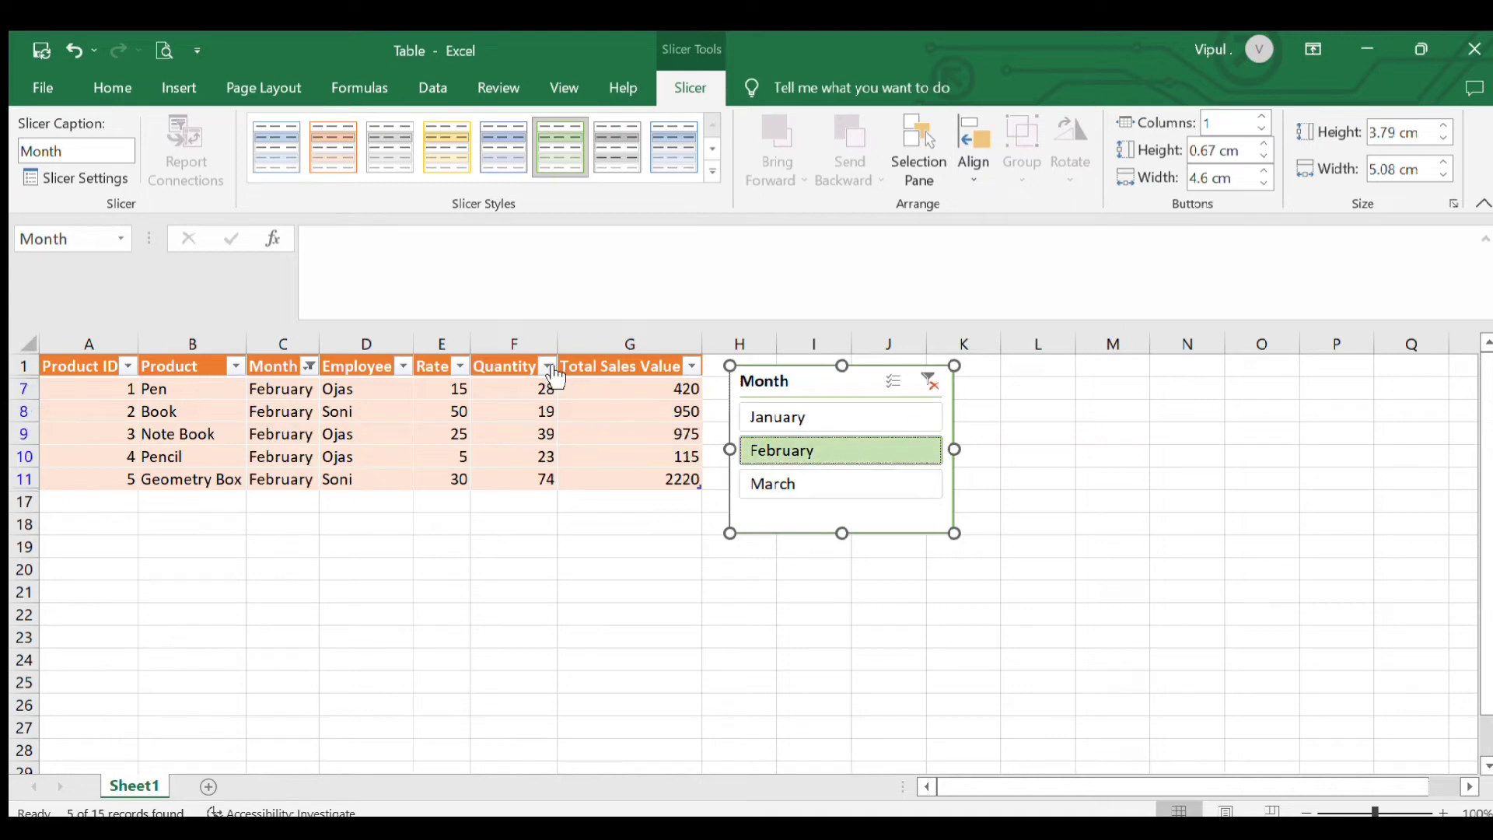
left_click(790, 424)
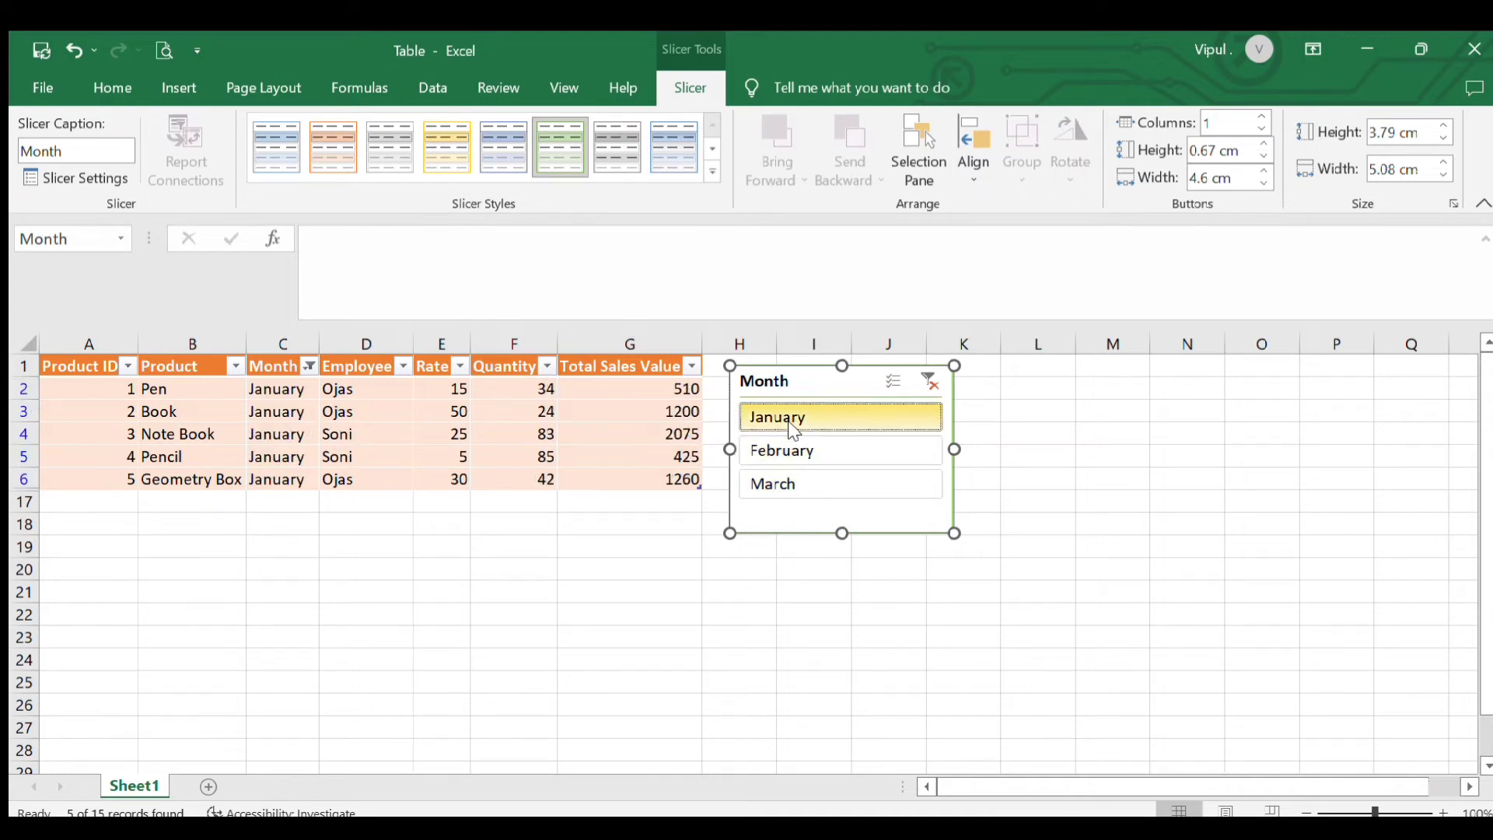
Clear the Month slicer's filter and delete the slicer
left_click(926, 386)
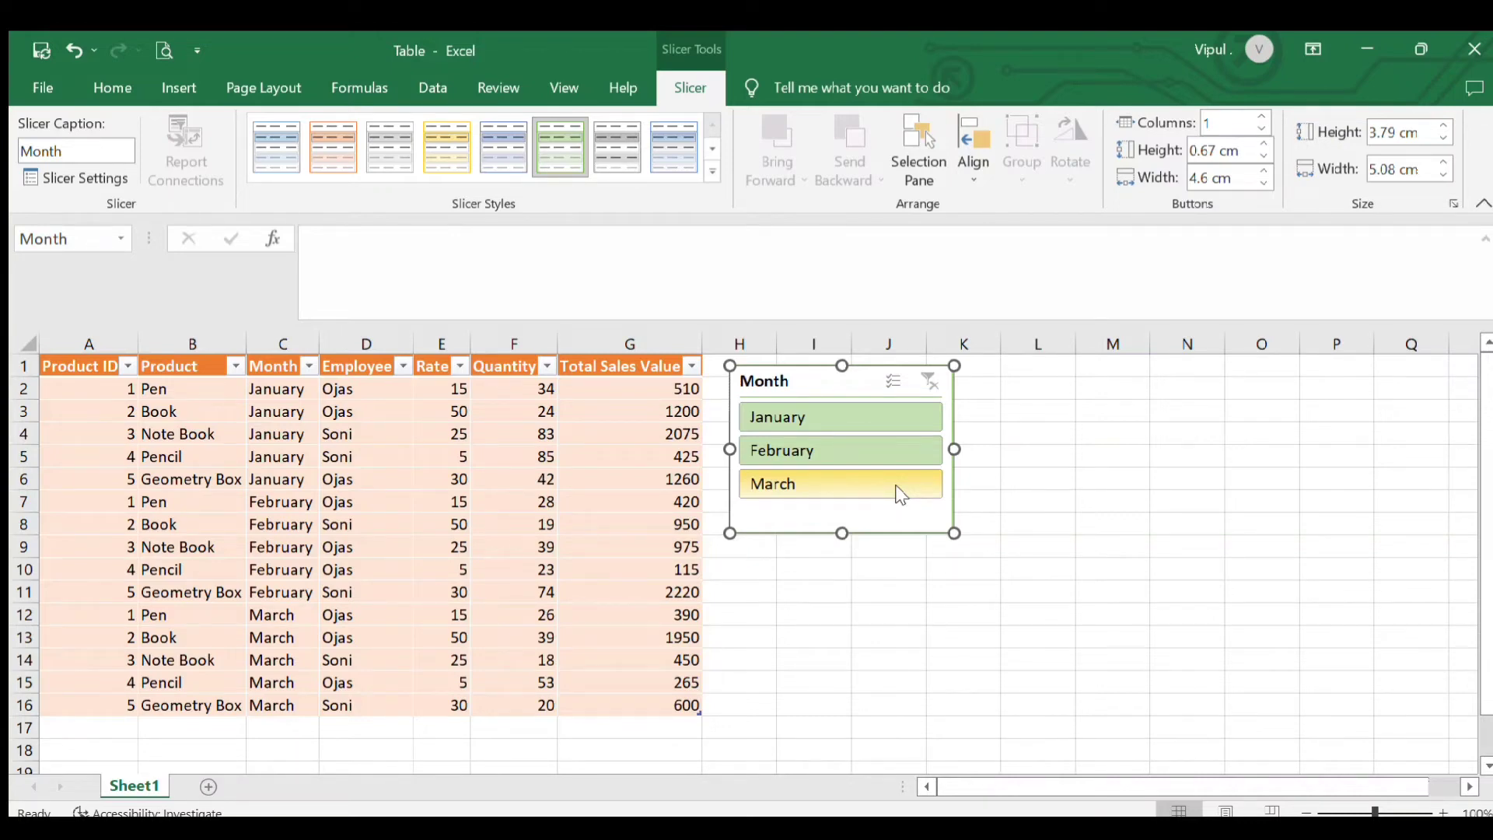
key("Delete")
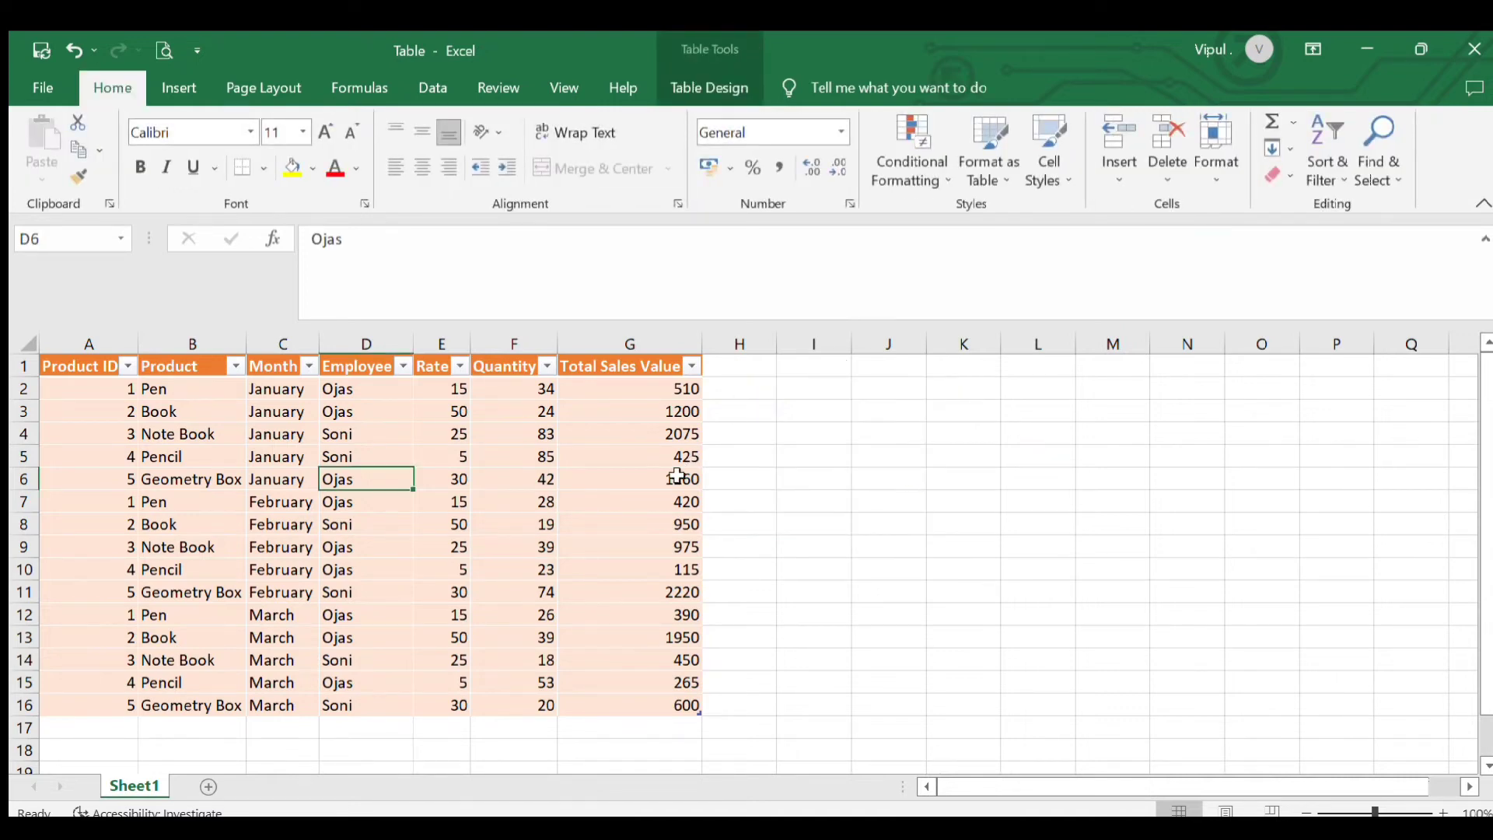
Insert an Employee slicer for the table, shorten it to about 2.9 cm high and place it beside the data
left_click(542, 520)
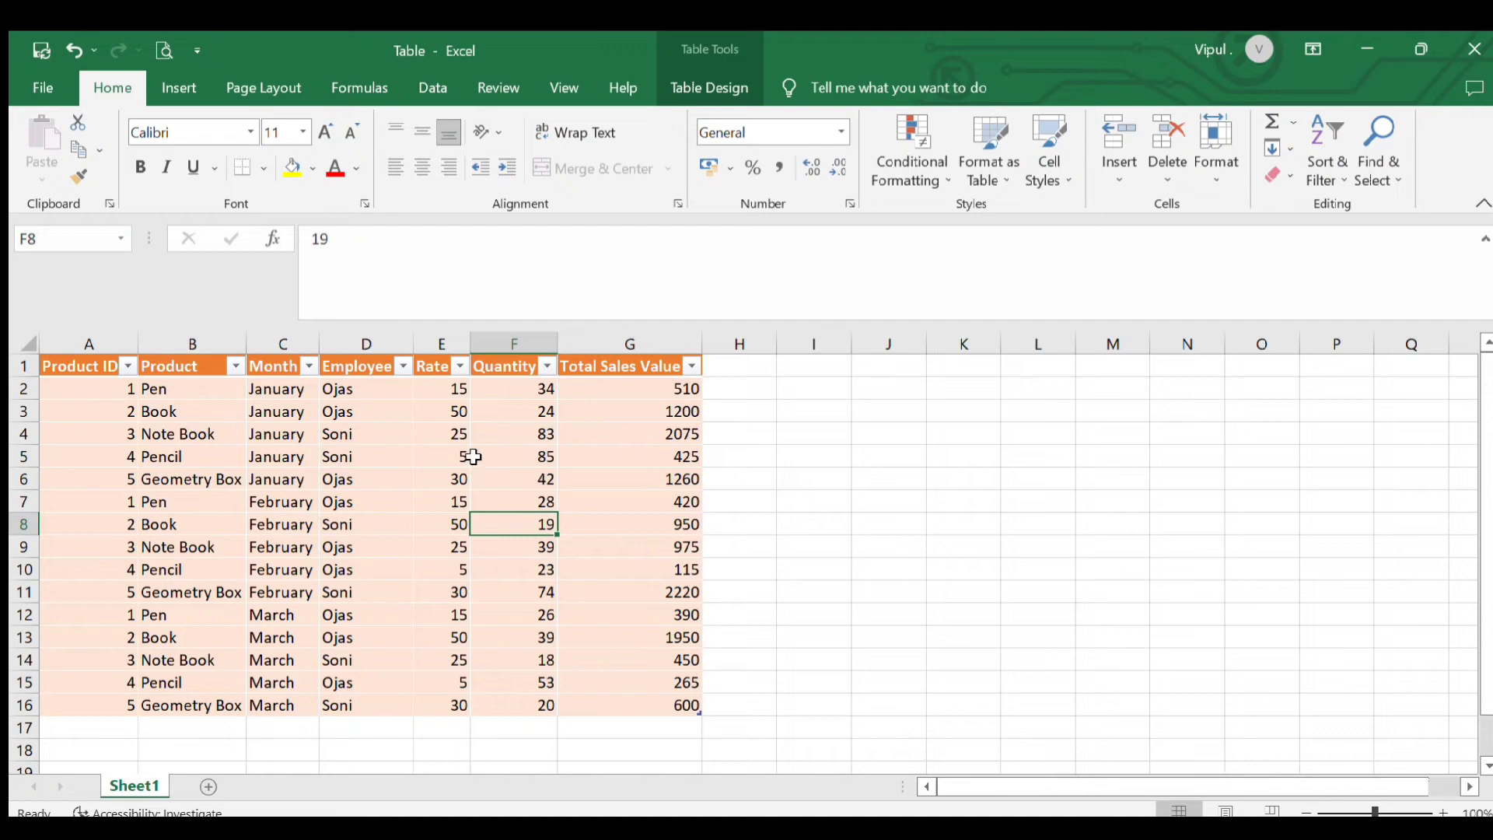
left_click(721, 50)
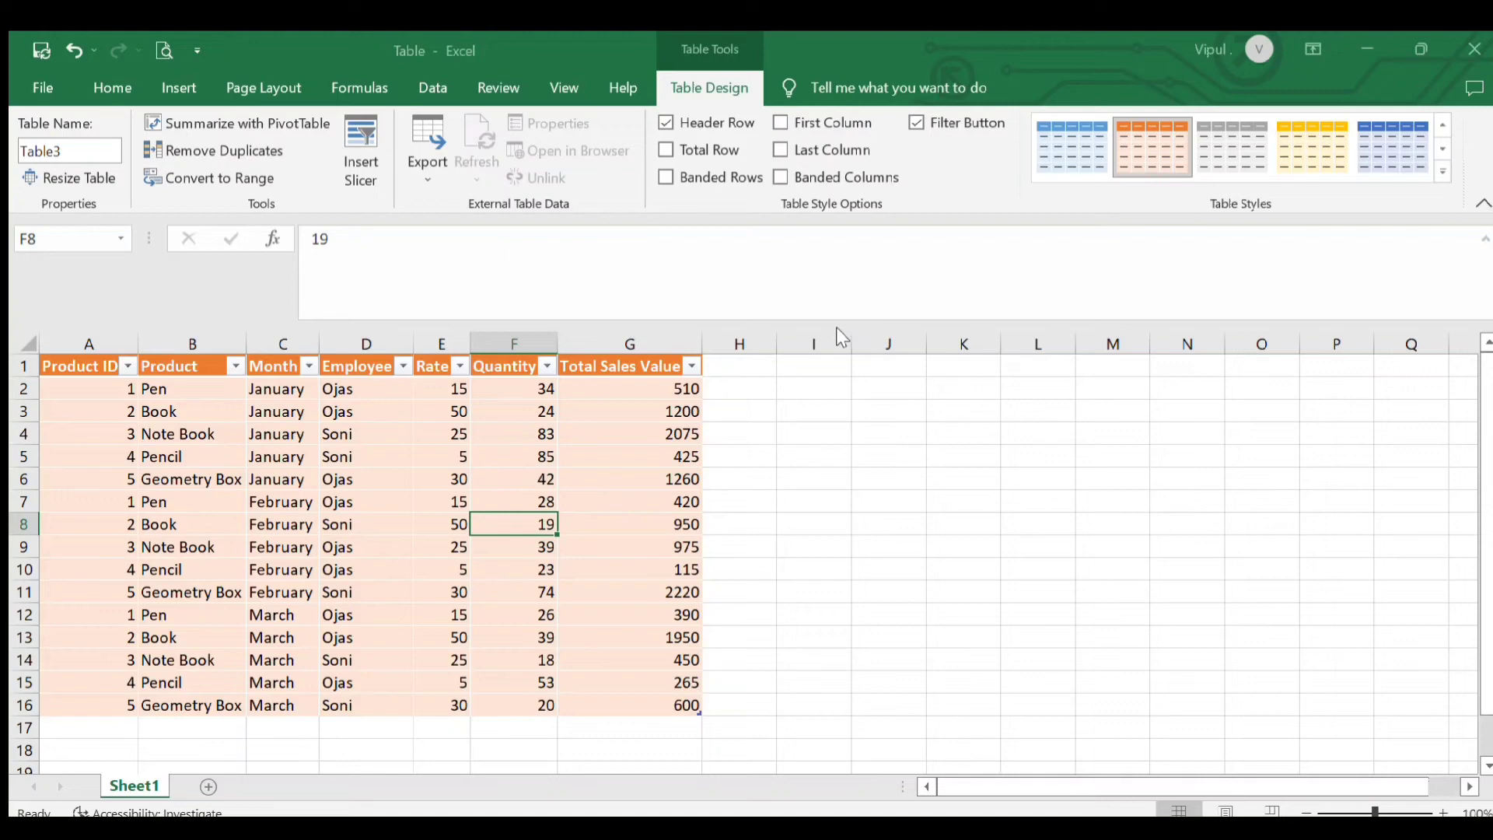
left_click(934, 694)
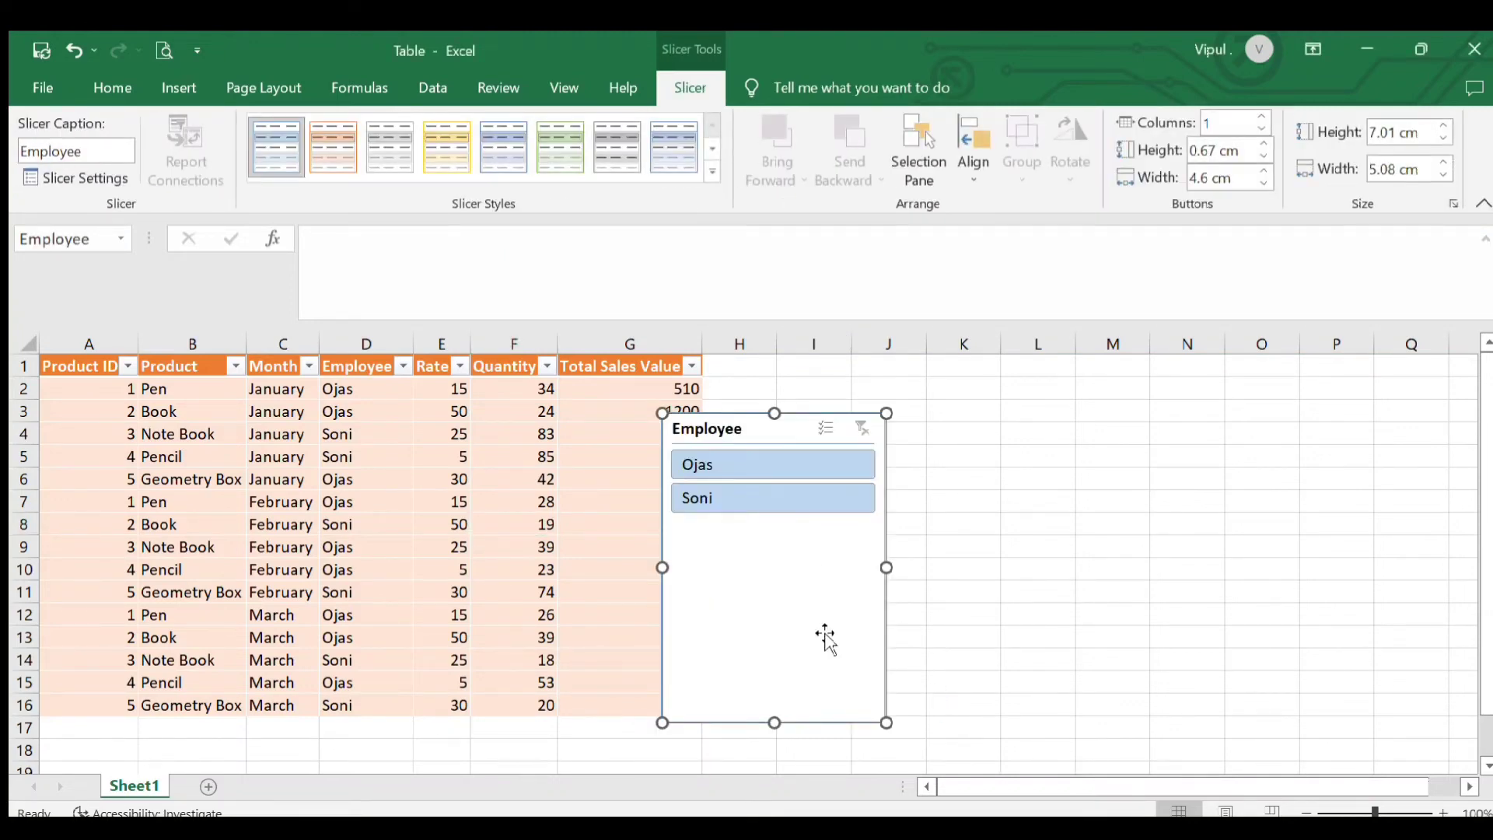
left_click_drag(771, 727, 781, 544)
left_click_drag(805, 428, 908, 411)
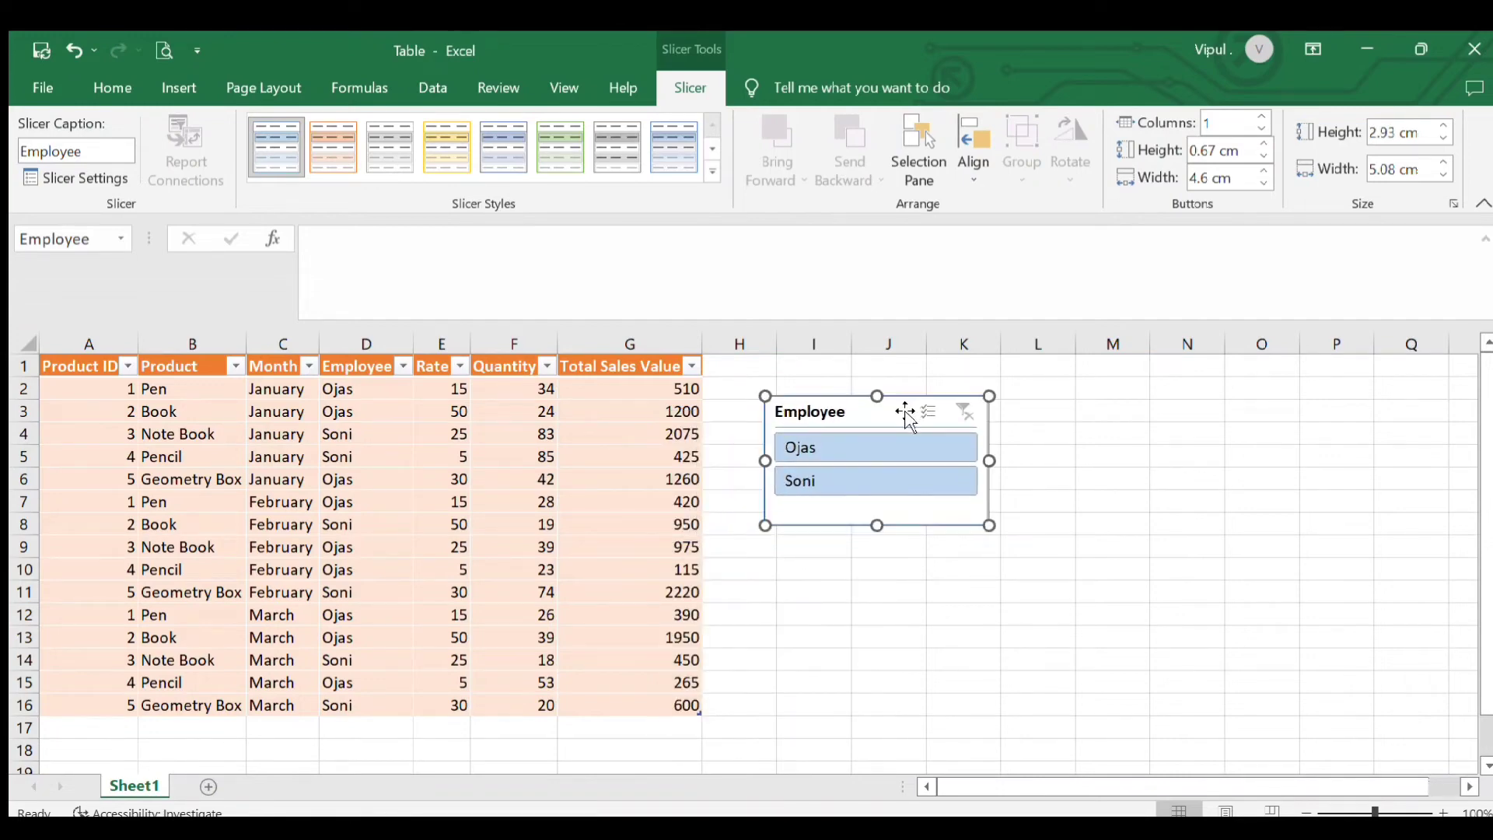
Filter the table alternately by each of the two employees using the Employee slicer, ending on the first one
left_click(872, 456)
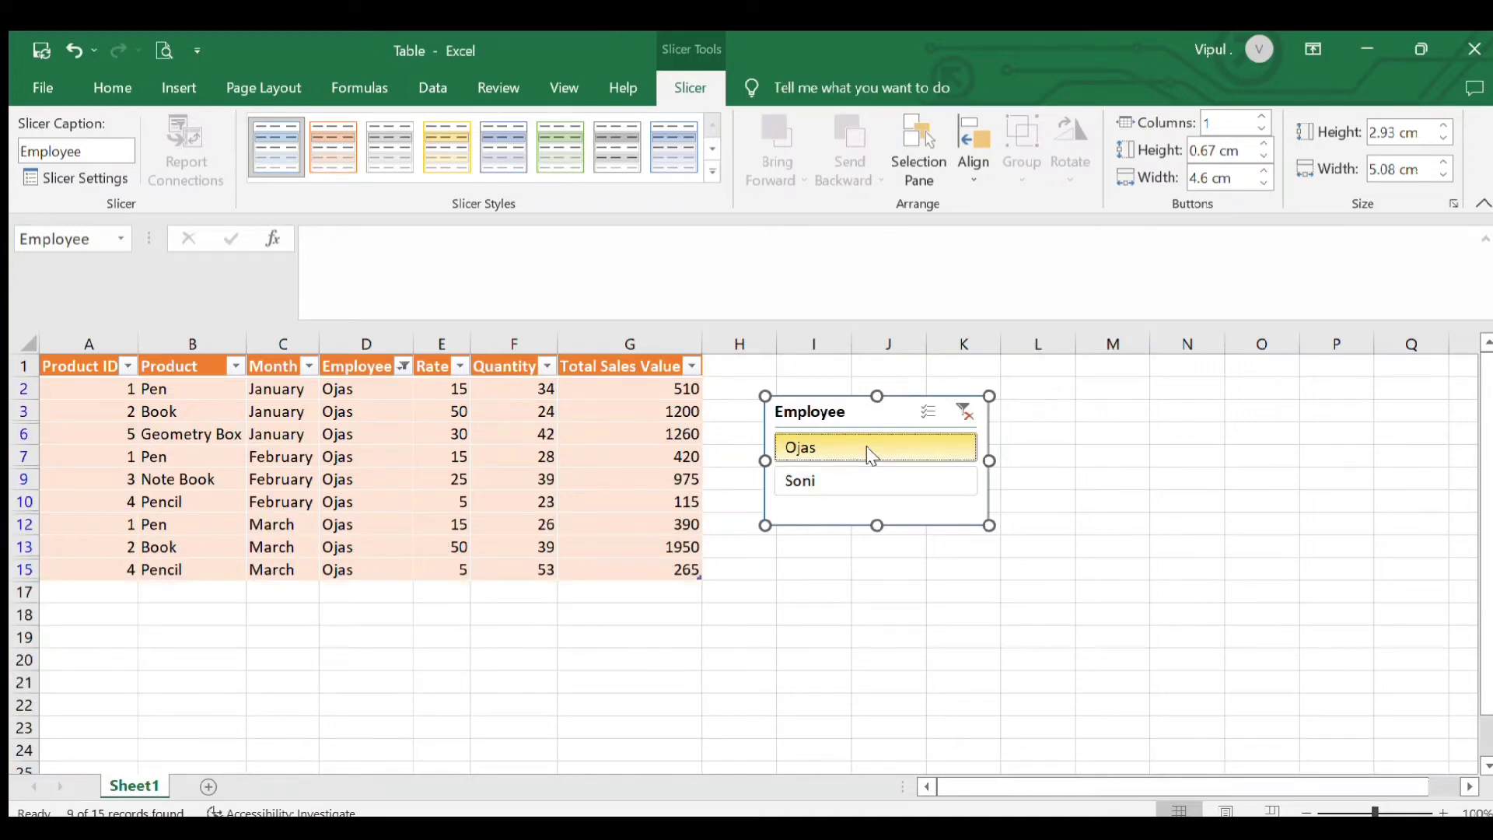
left_click(814, 482)
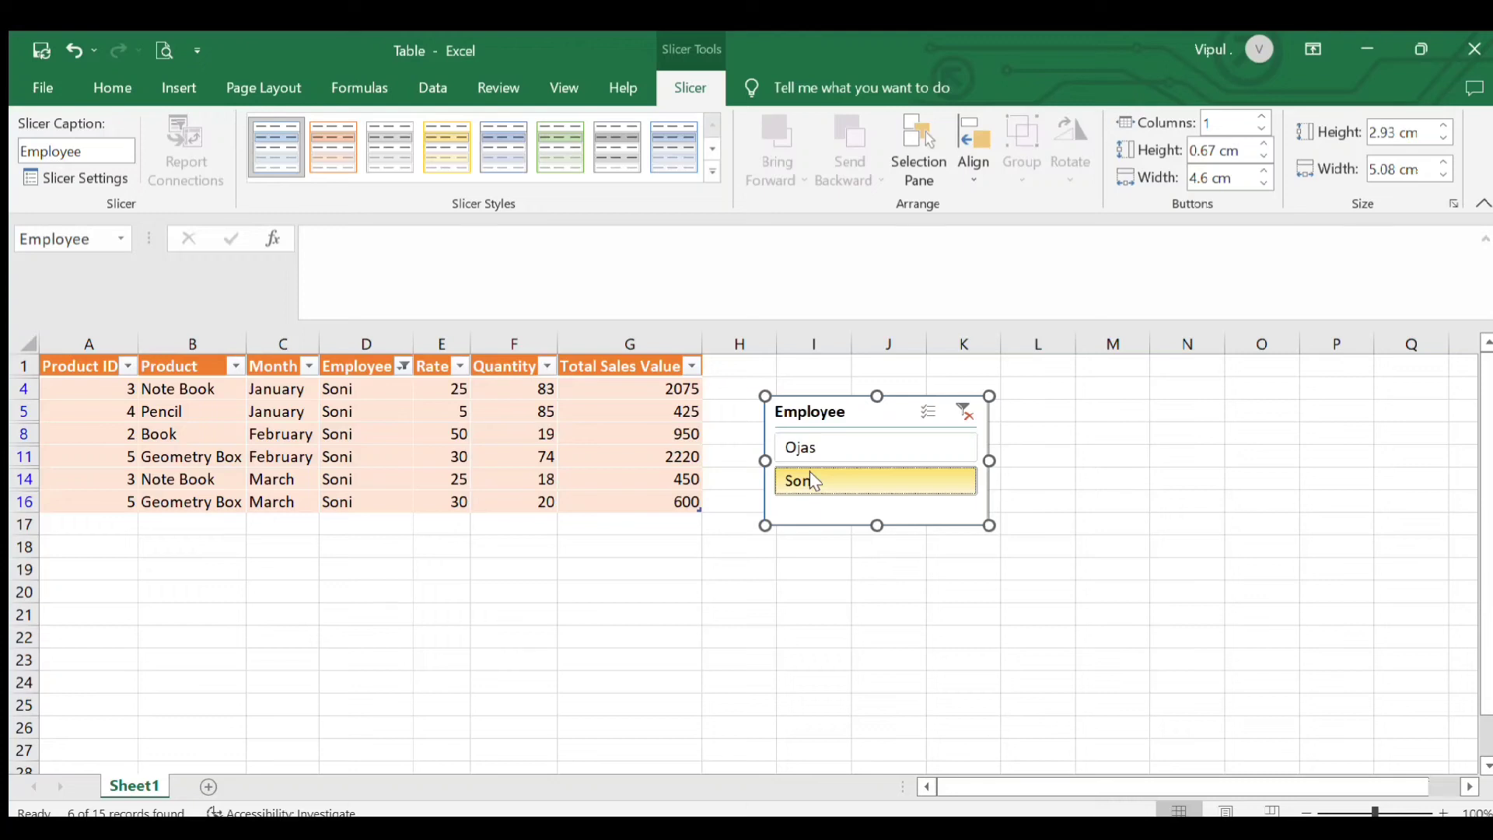
left_click(834, 450)
left_click(837, 472)
left_click(855, 448)
left_click(840, 476)
left_click(837, 445)
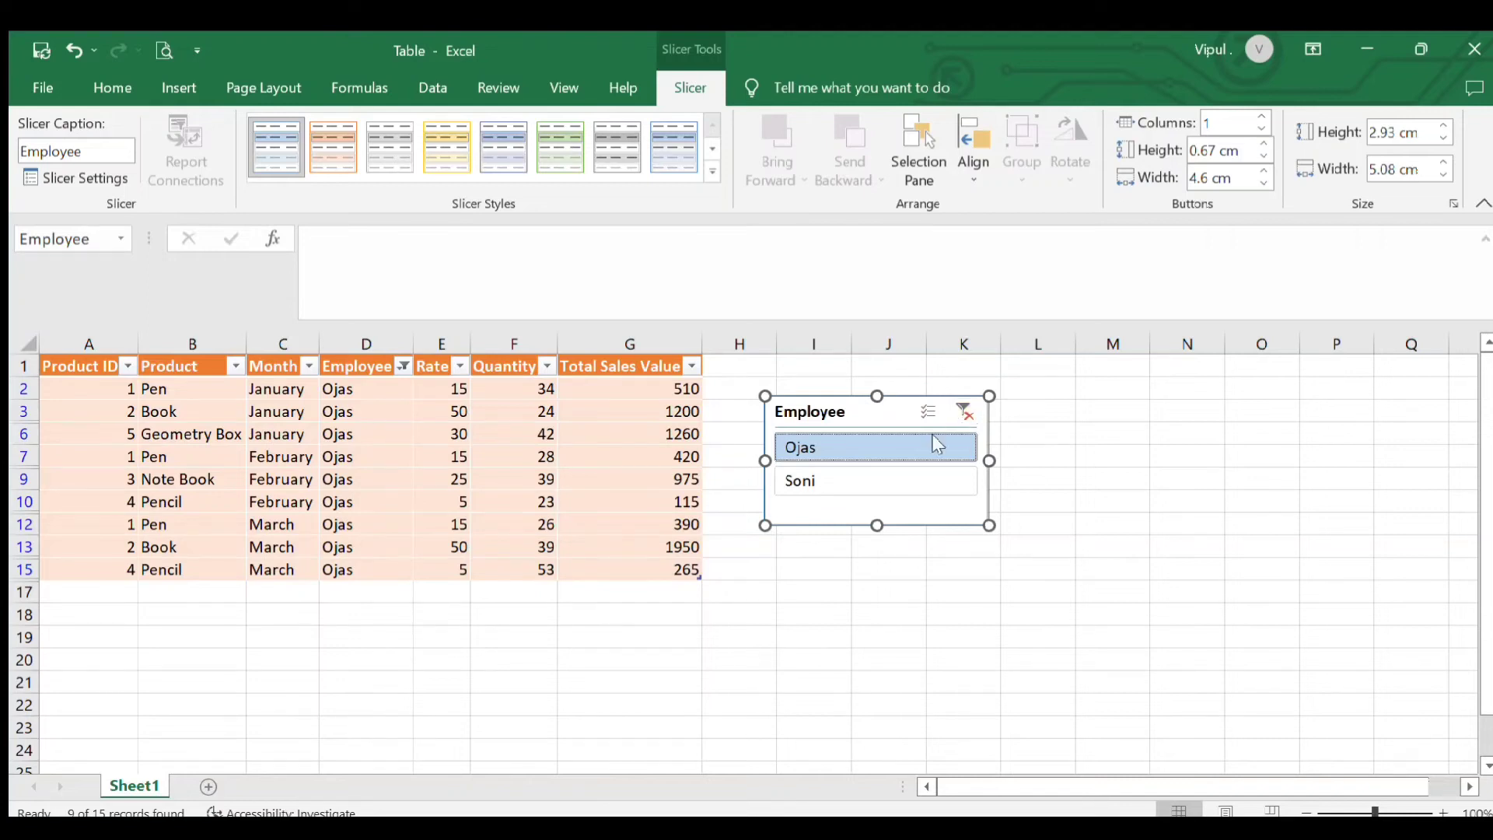
Clear the Employee slicer's filter and delete the slicer
left_click(965, 412)
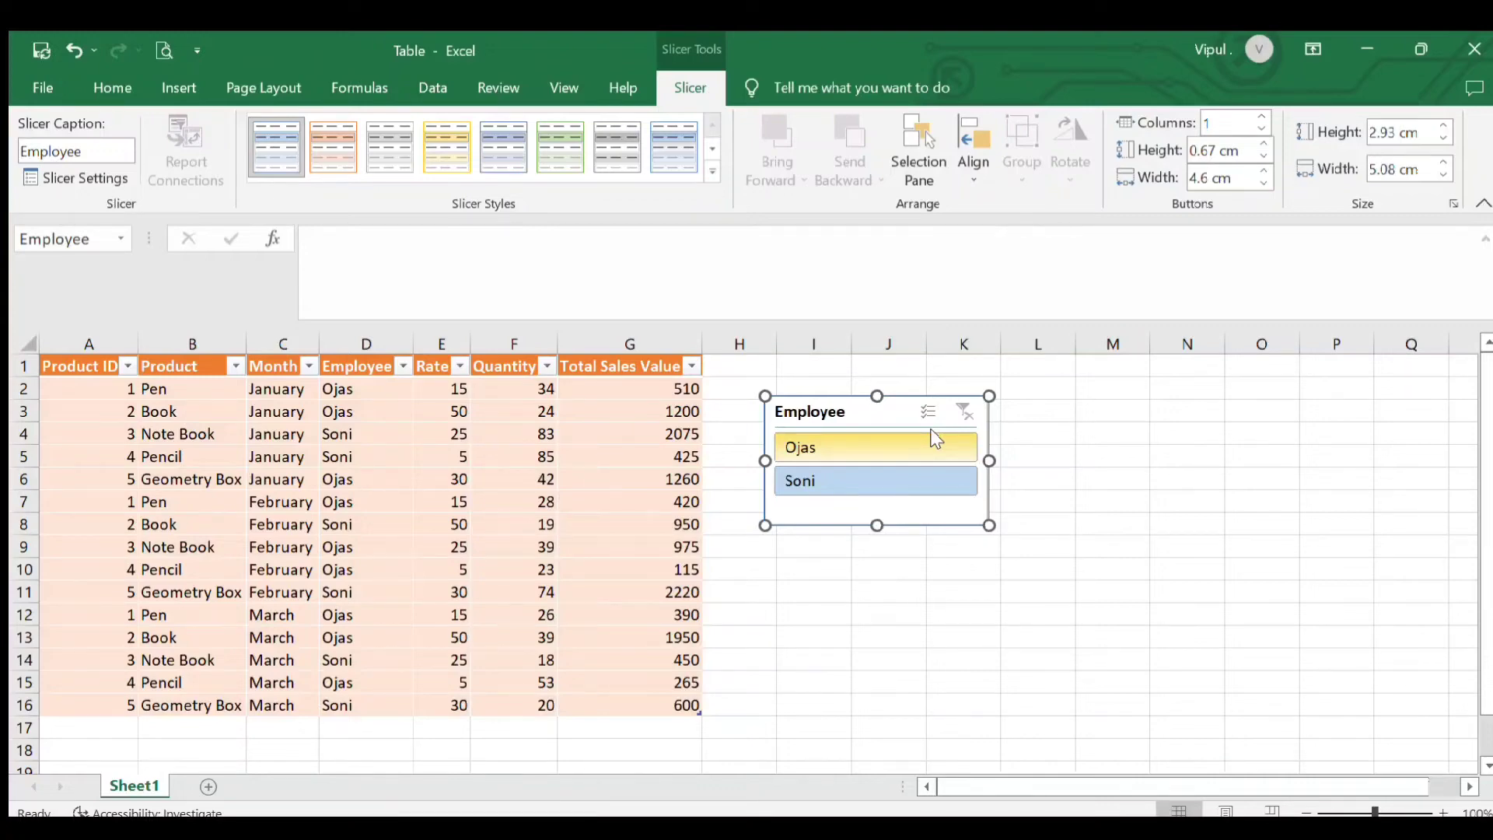
key("Delete")
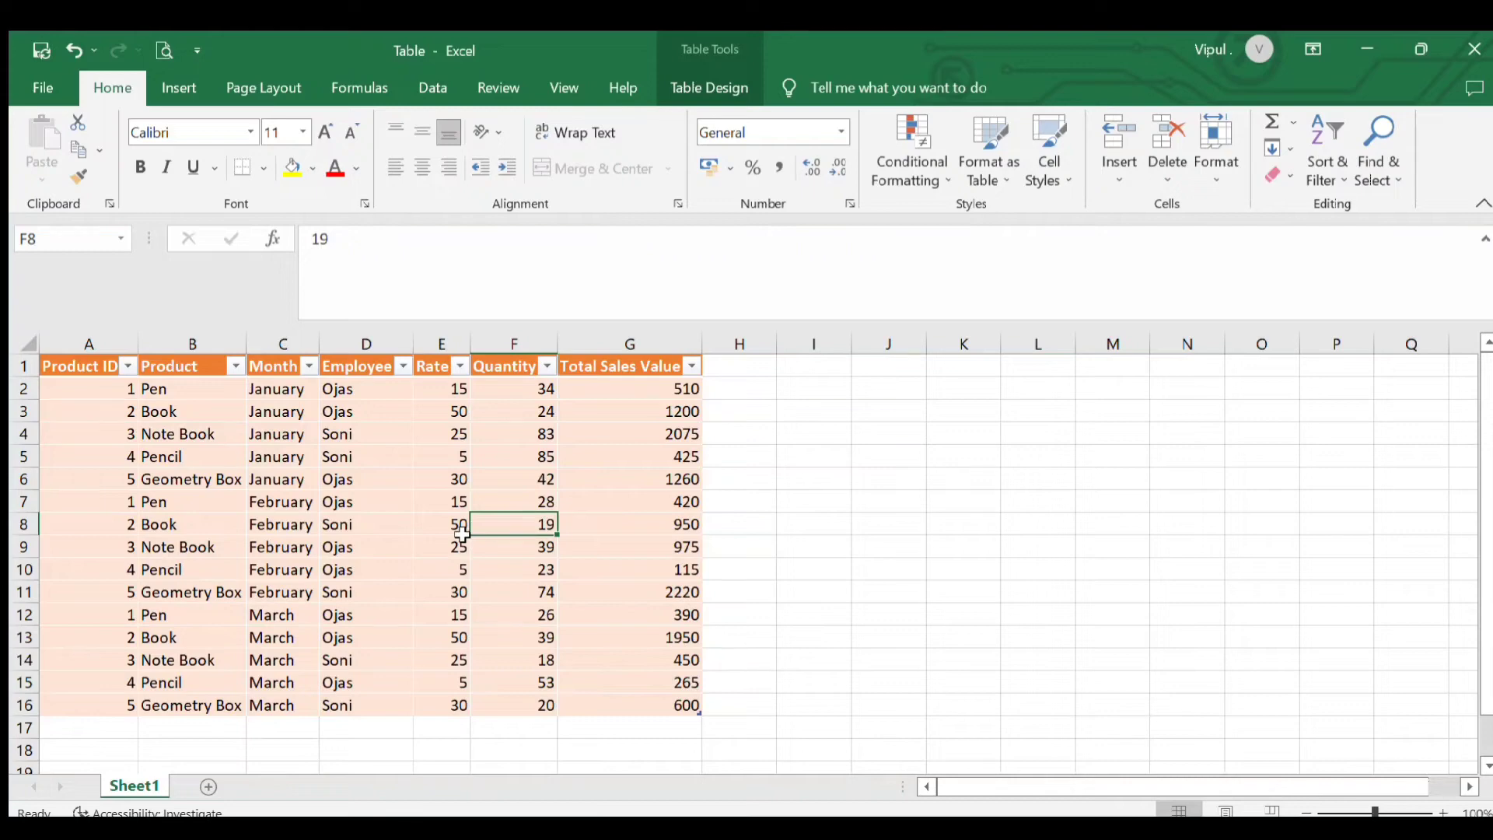
Convert the product sales table back to a normal cell range
left_click(360, 523)
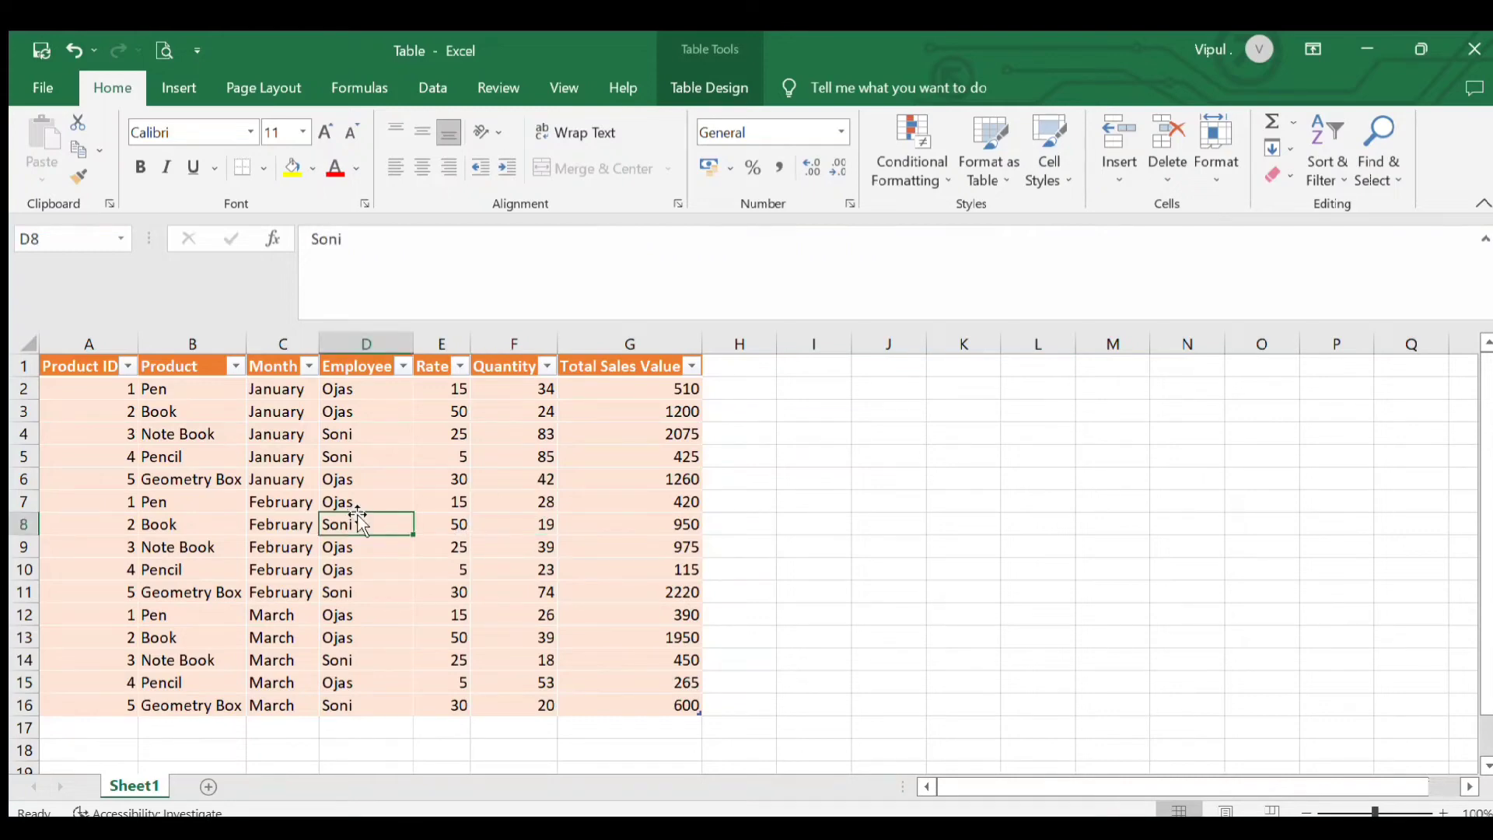
double_click(395, 522)
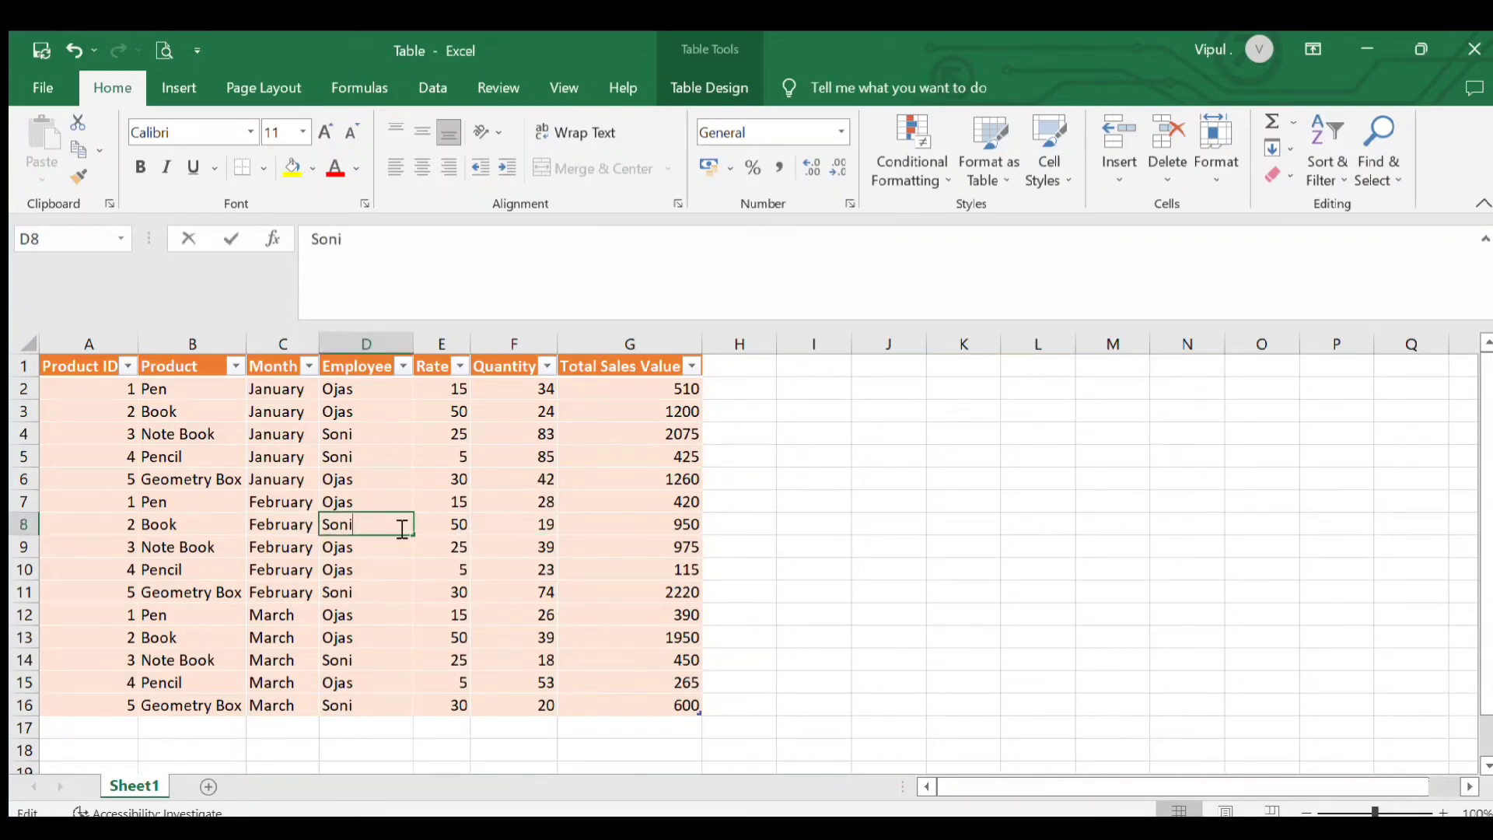
left_click(691, 45)
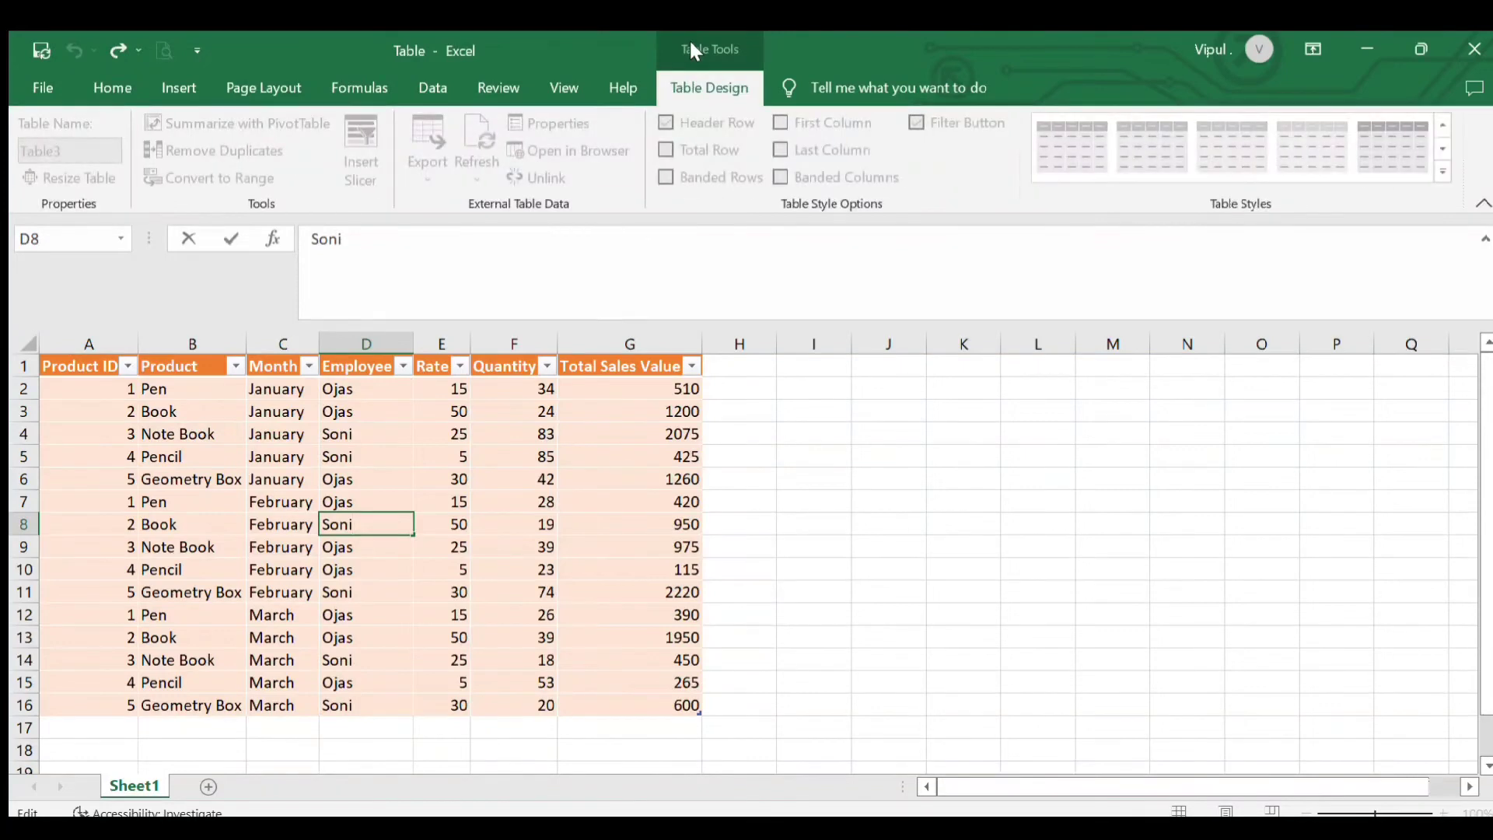
left_click(633, 502)
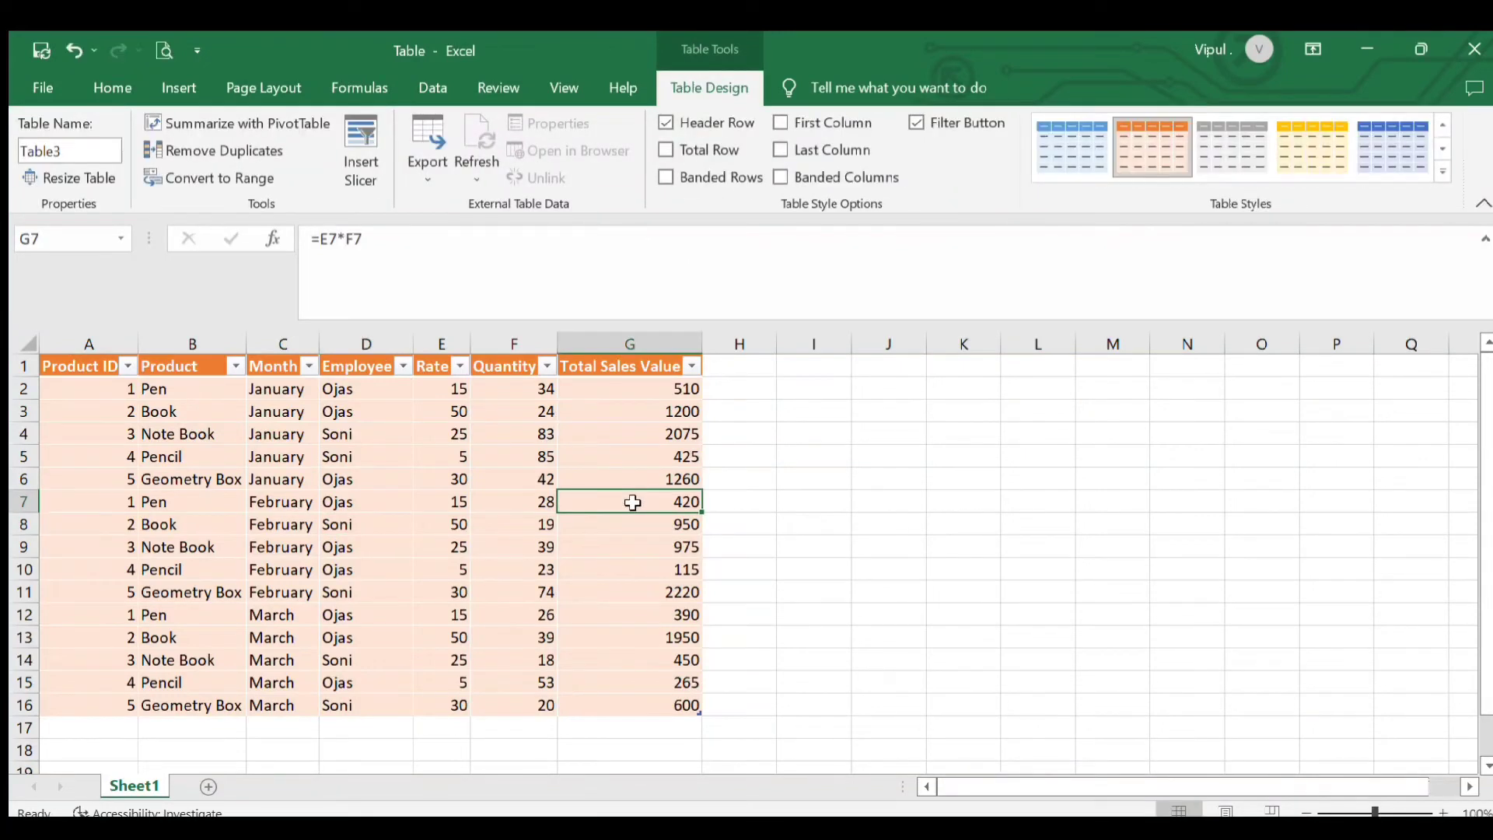
left_click(240, 169)
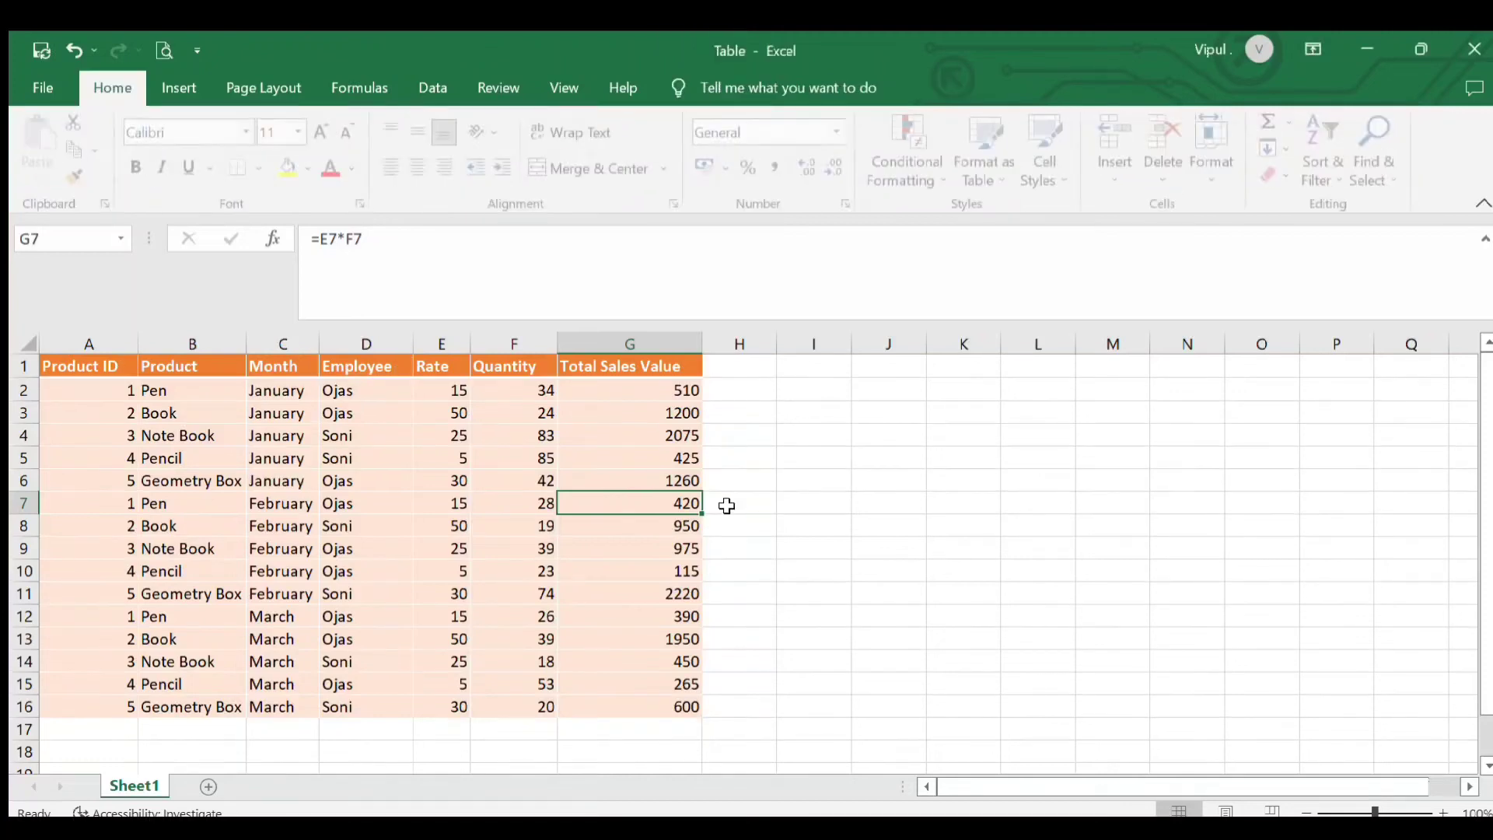
Select several cells inside and beside the converted range to check whether table tools are still offered
left_click(342, 547)
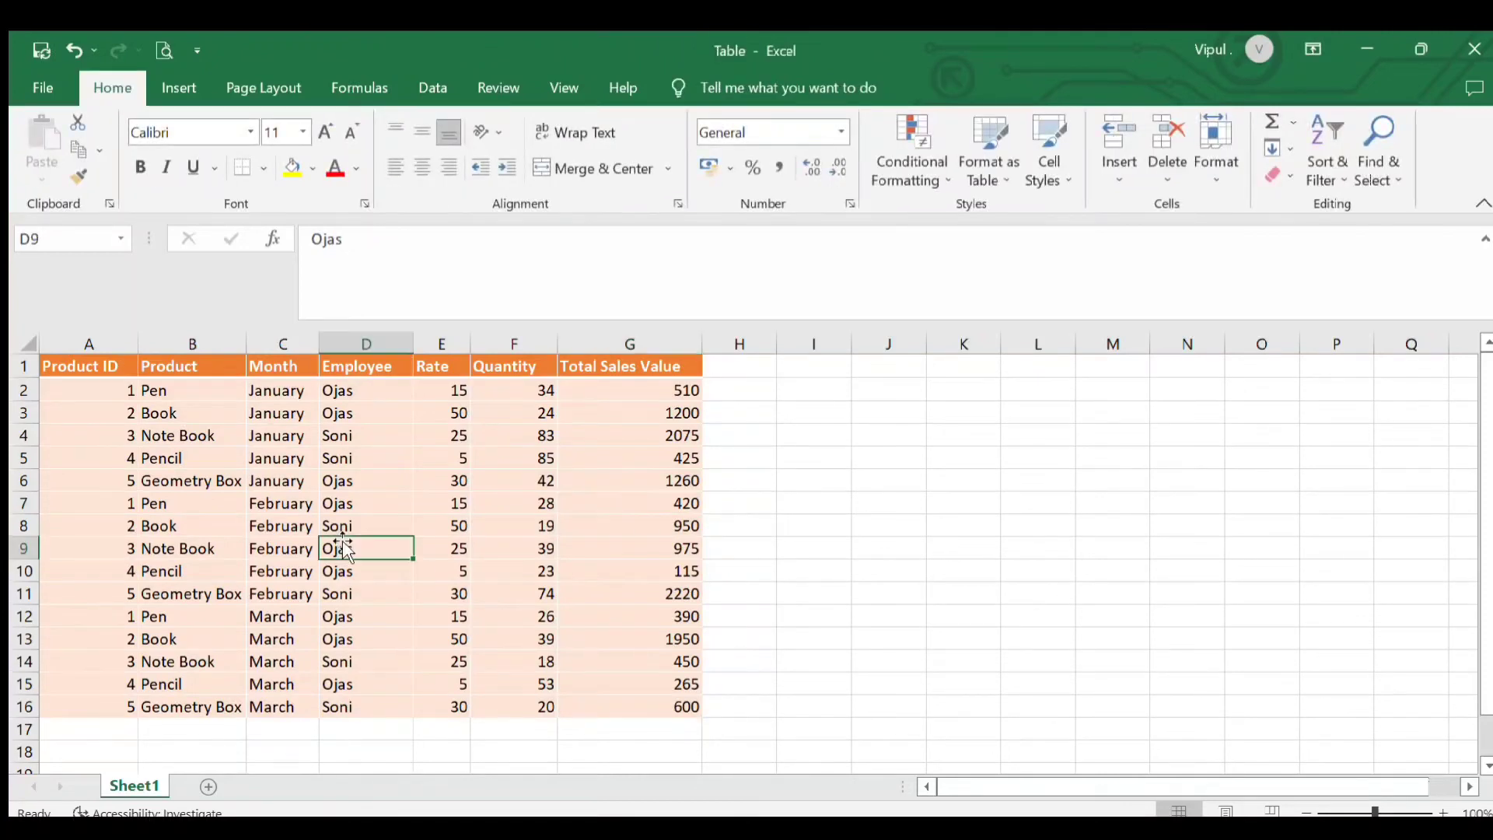
left_click(311, 454)
left_click(438, 526)
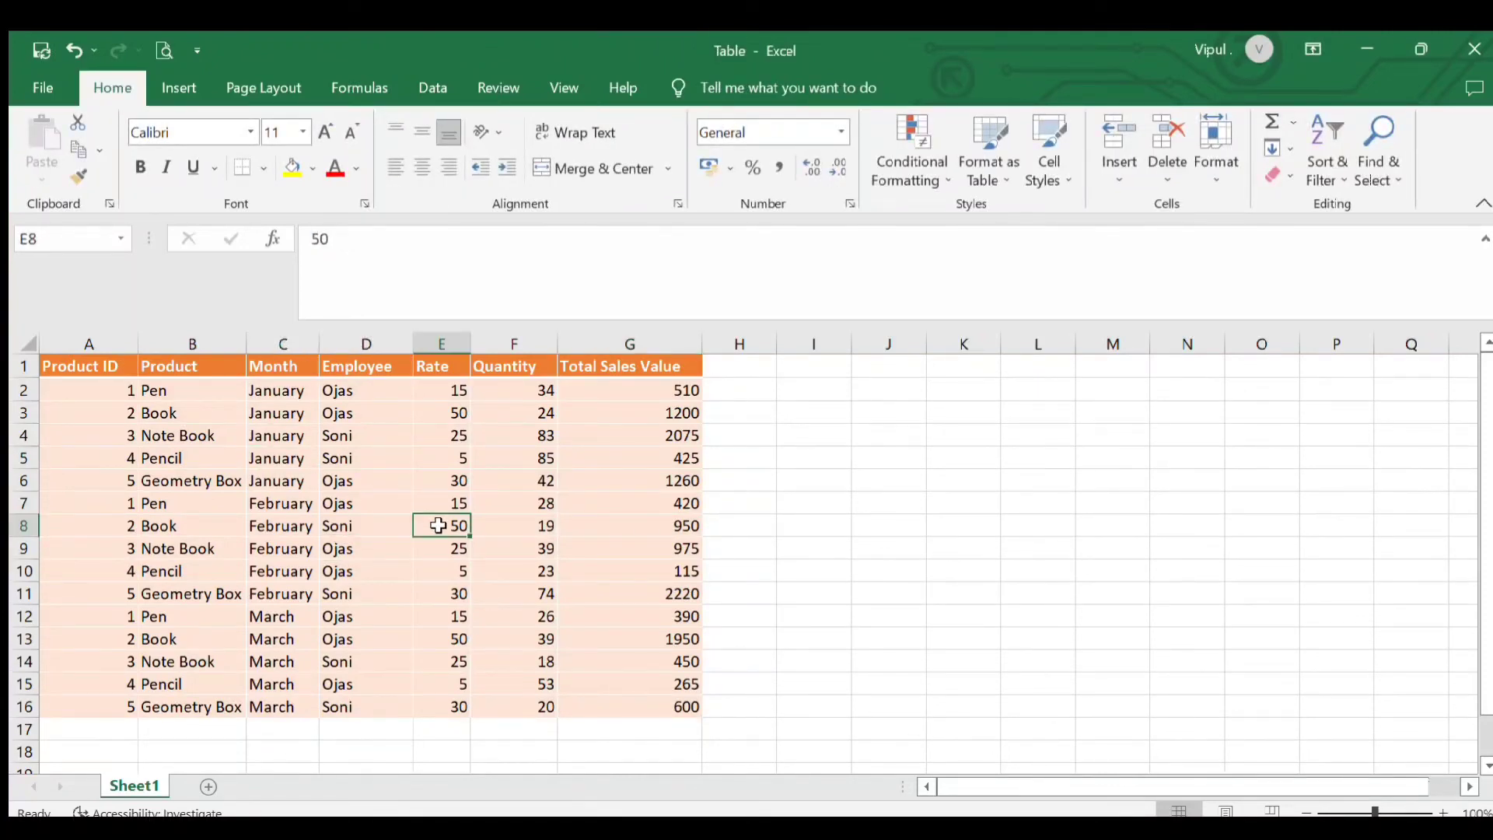
left_click(344, 503)
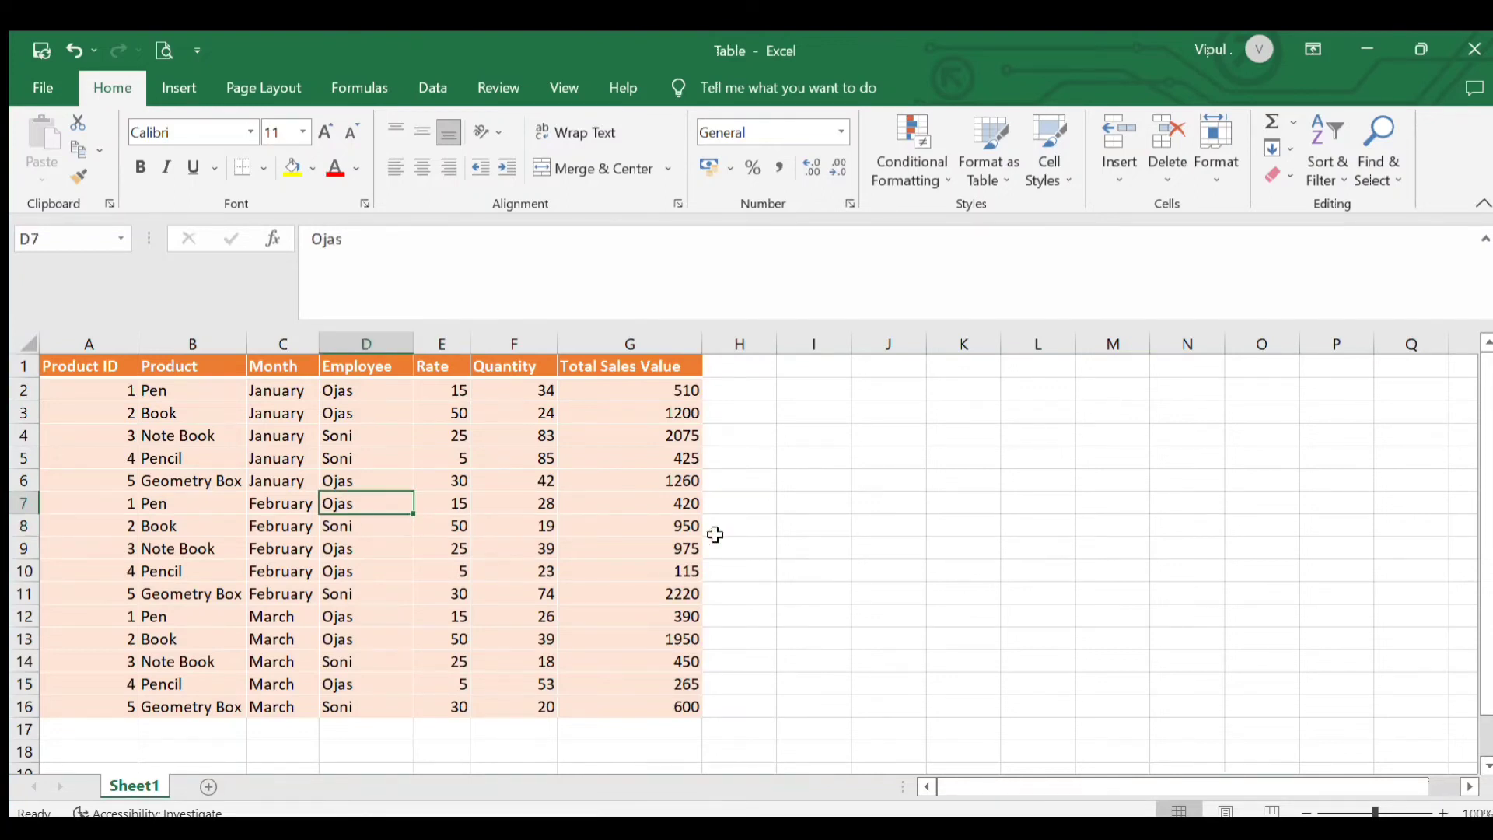
left_click(712, 530)
left_click(460, 548)
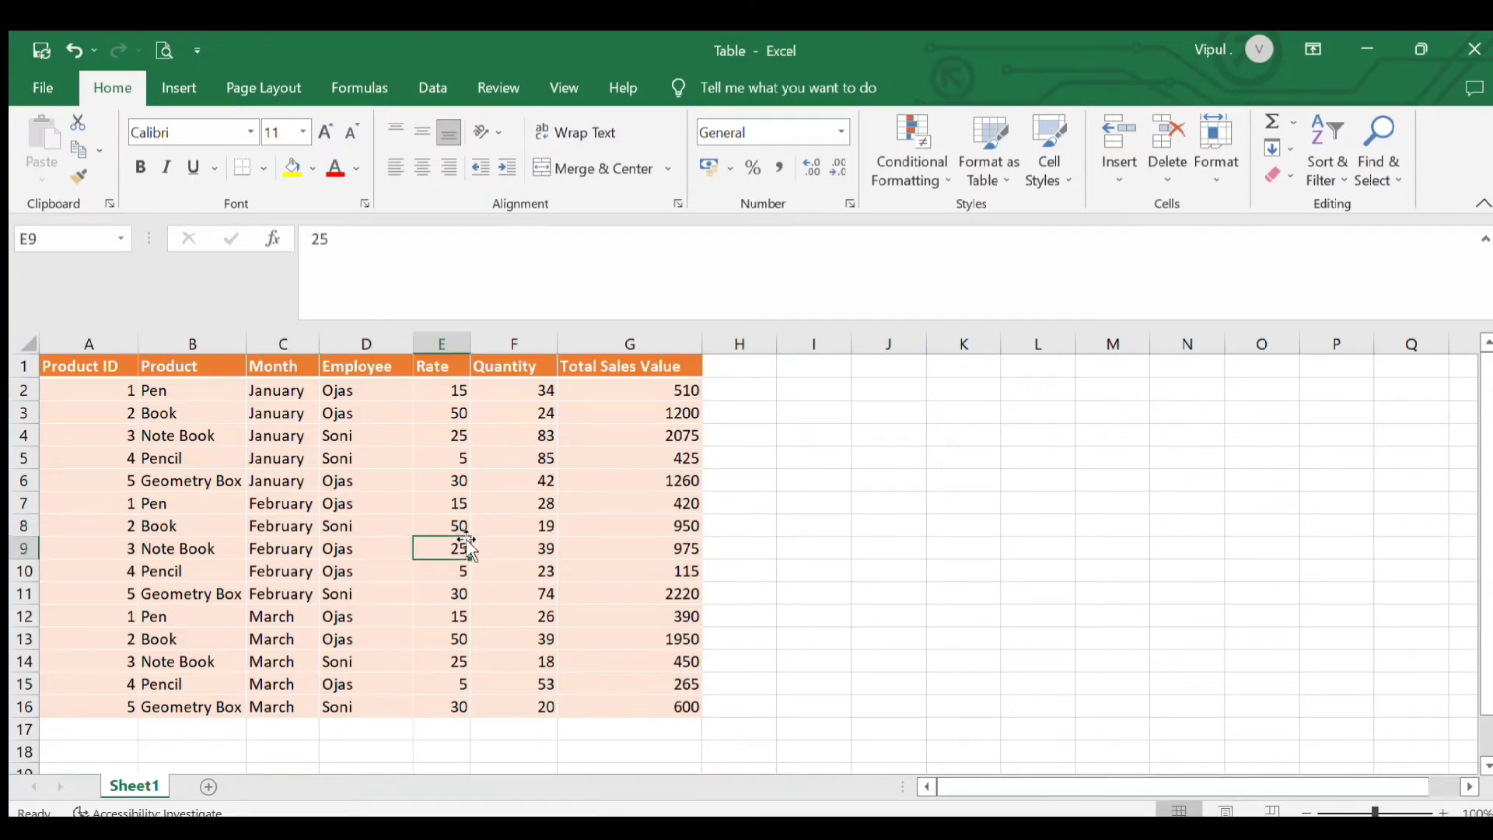
Enter the word Control in cell I6, beside the product data
left_click(220, 471)
left_click(809, 481)
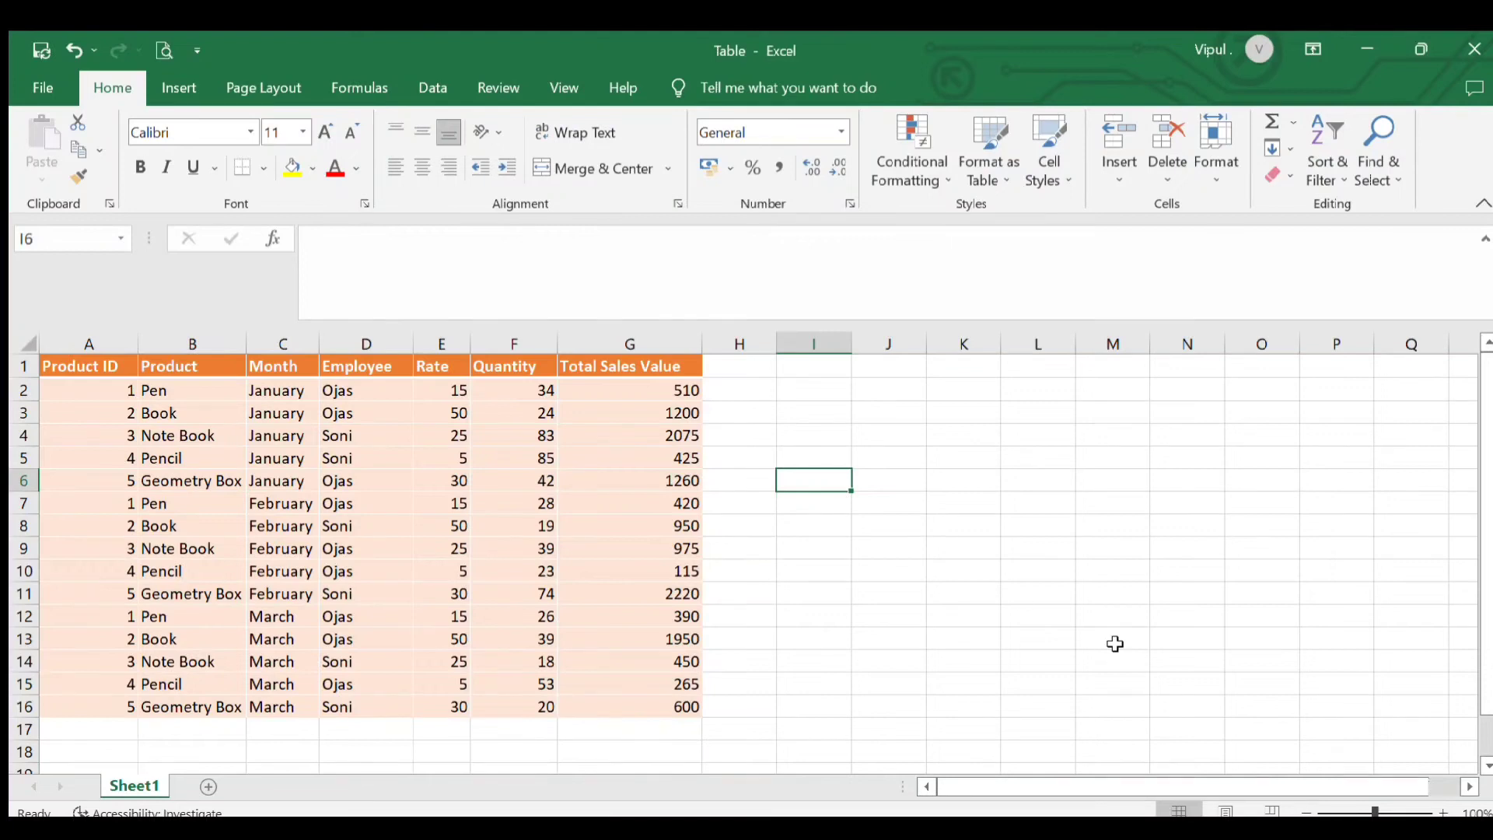
type("Cntrol")
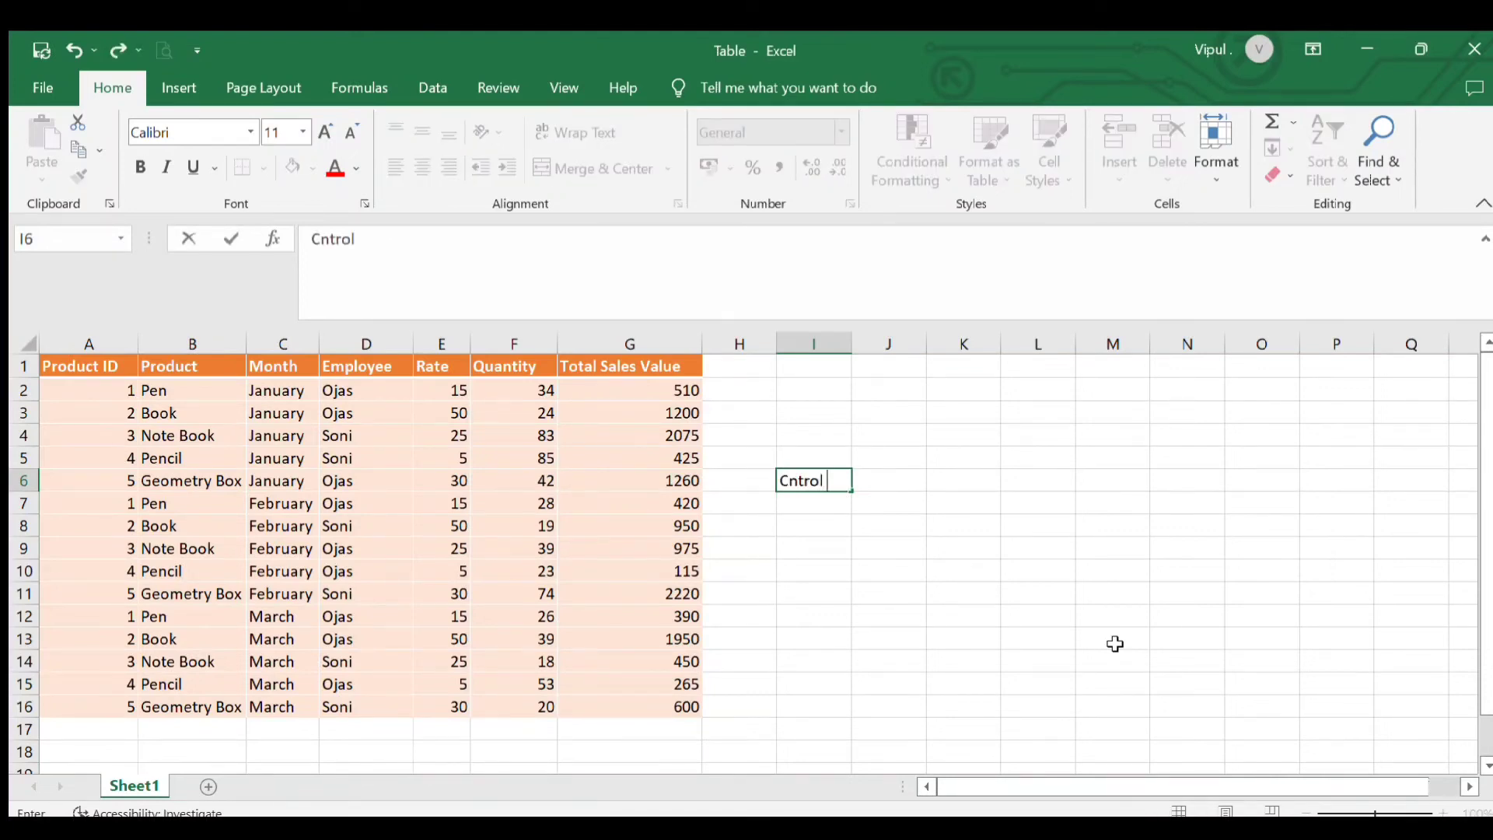
key("ctrl+Return")
key("End")
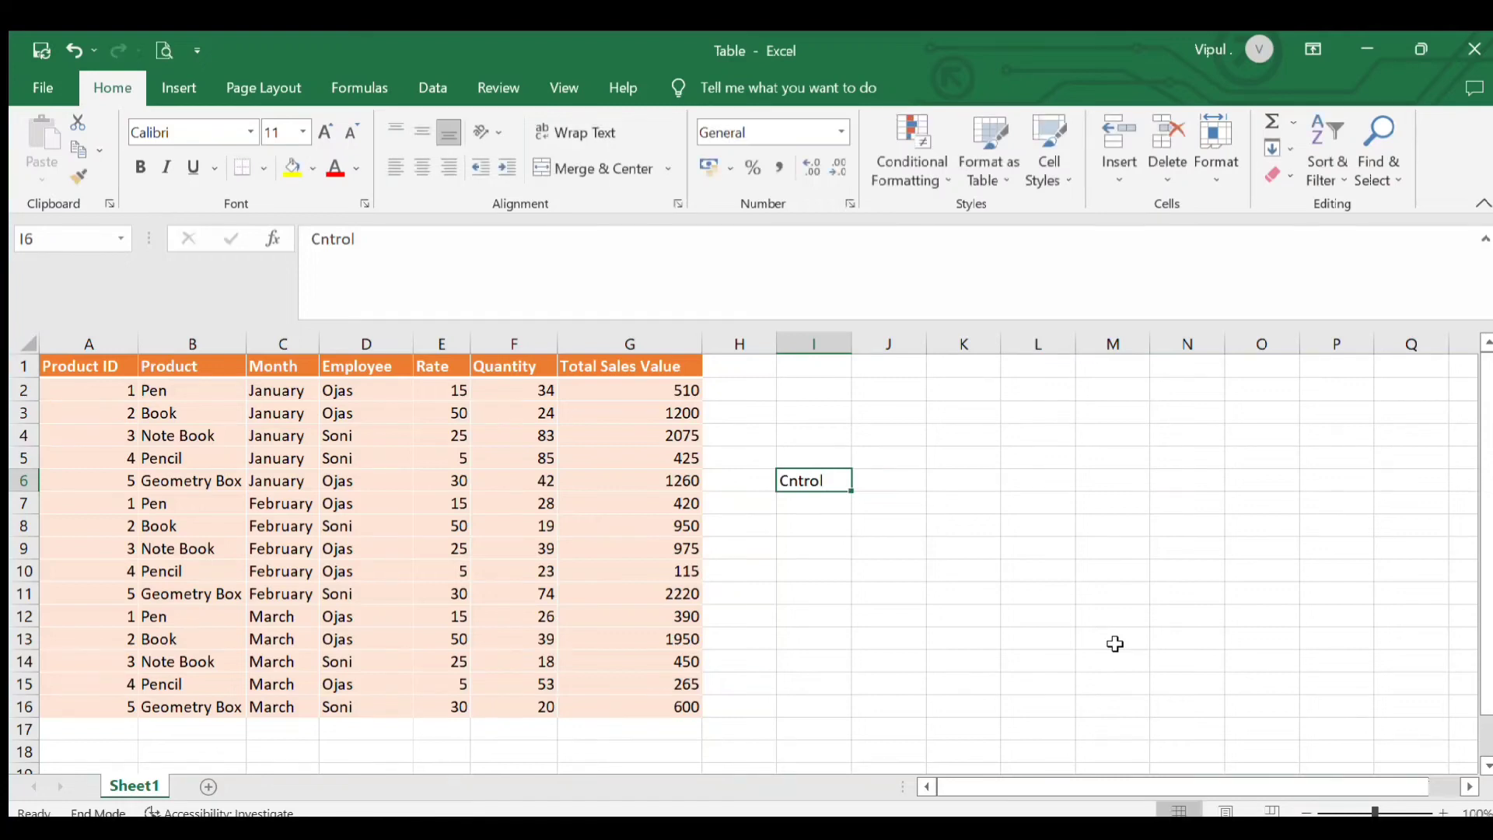
key("BackSpace")
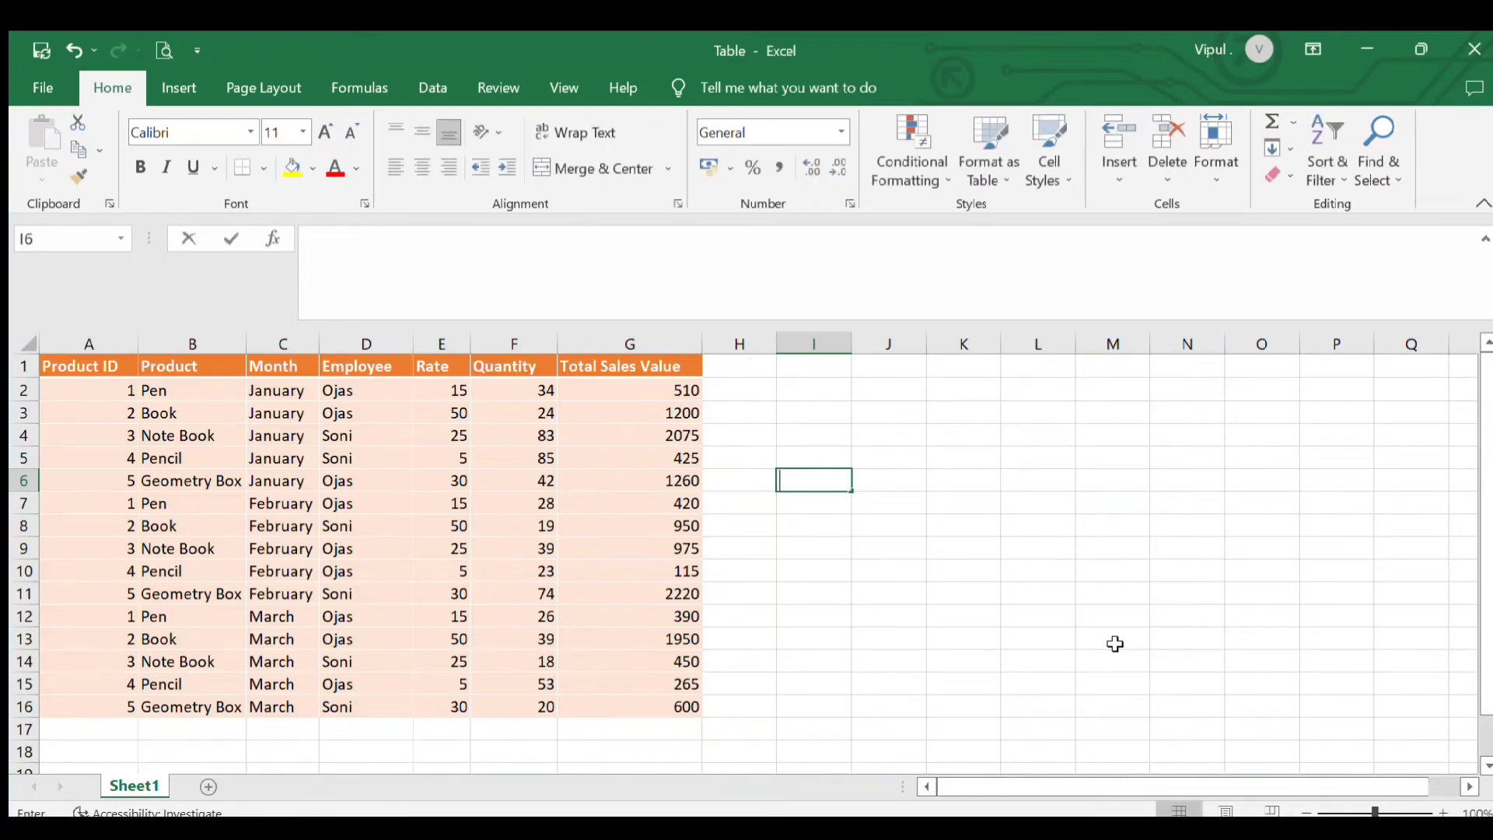
type("Con")
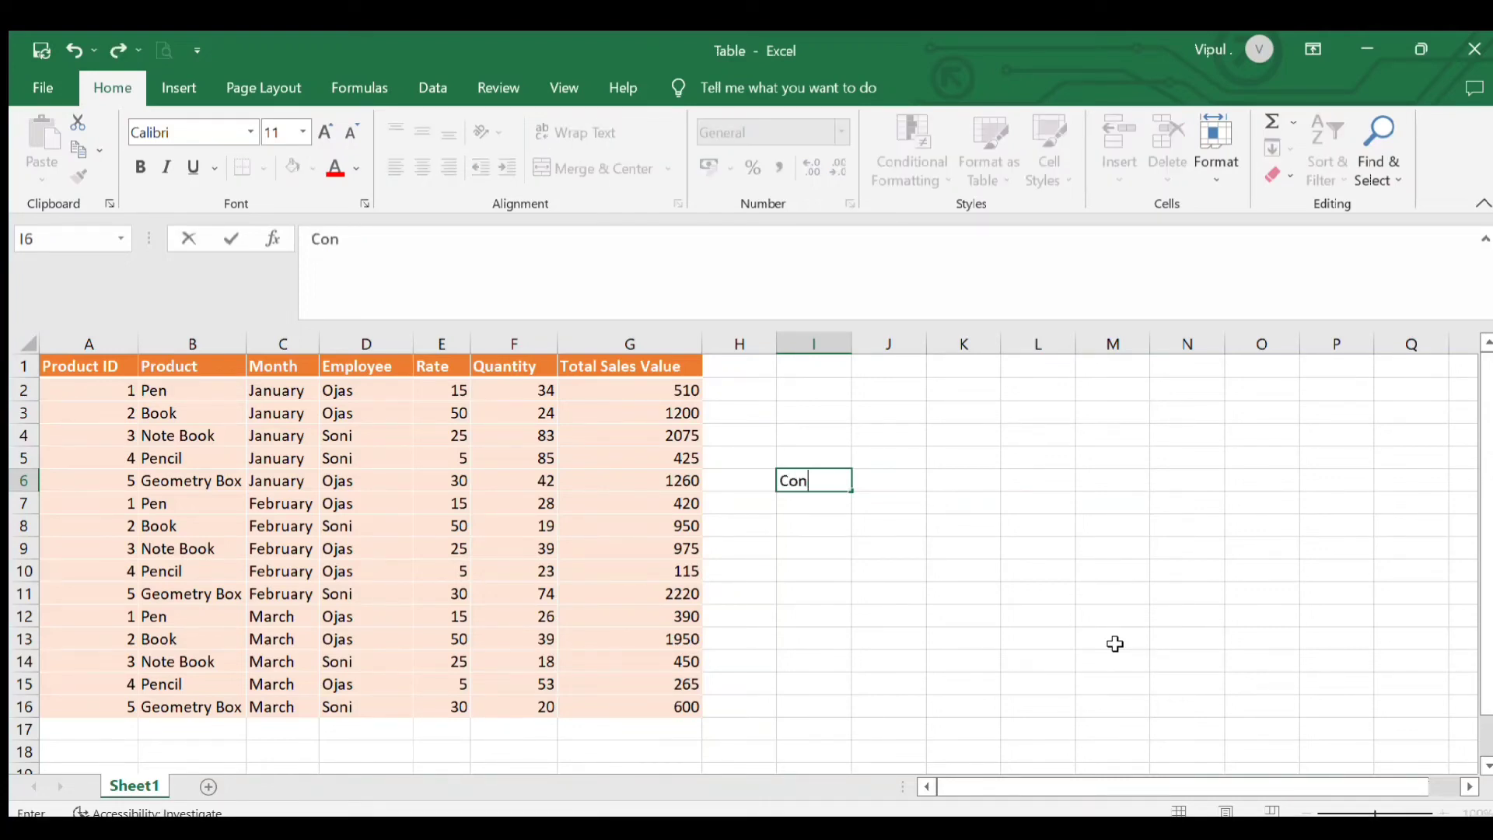
type("trol")
key("Return")
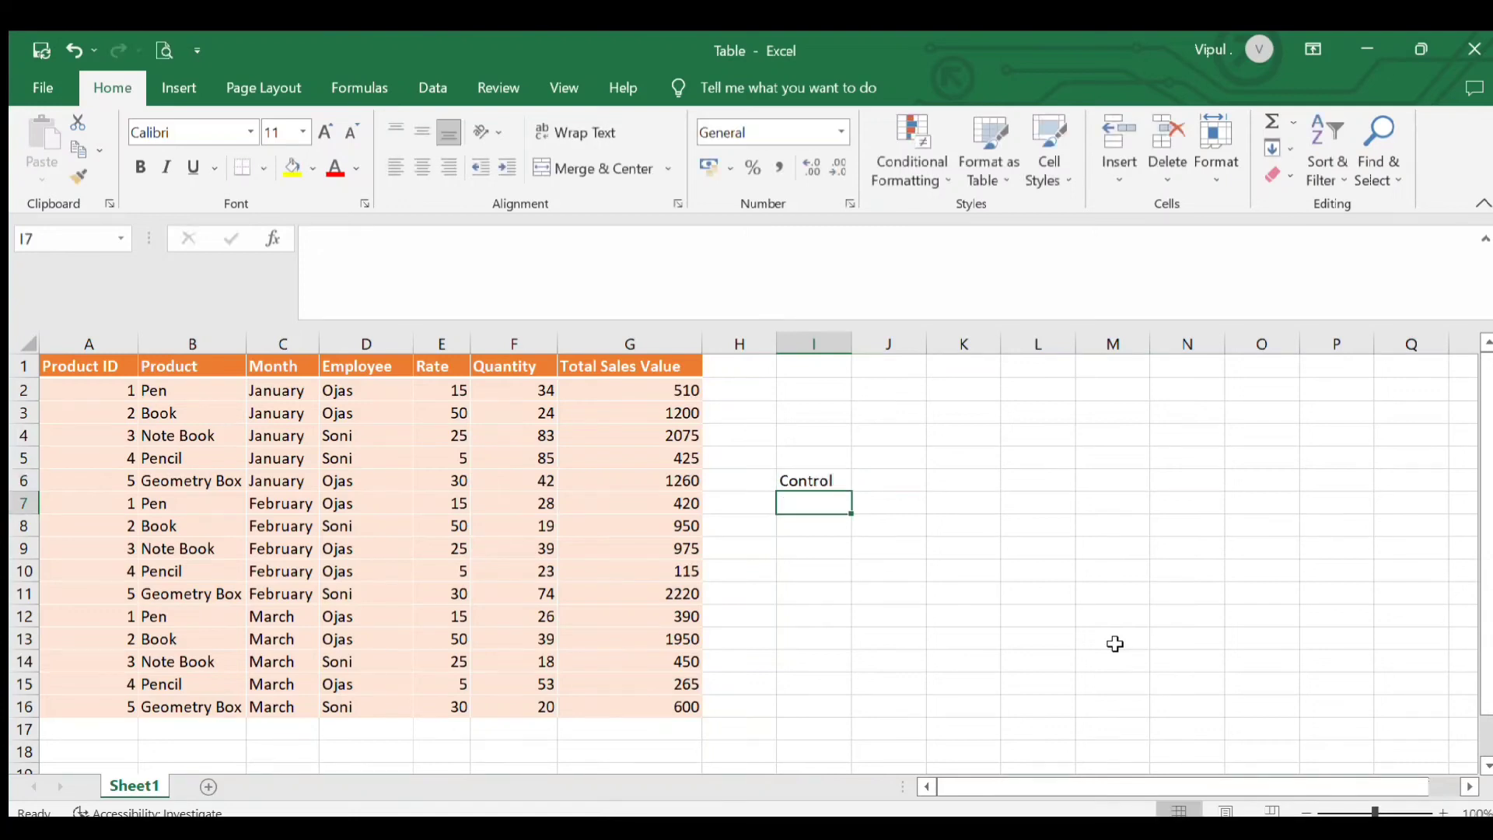
Enter the letter T in cell J6, next to the Control label
key("Up")
key("Right")
type("T")
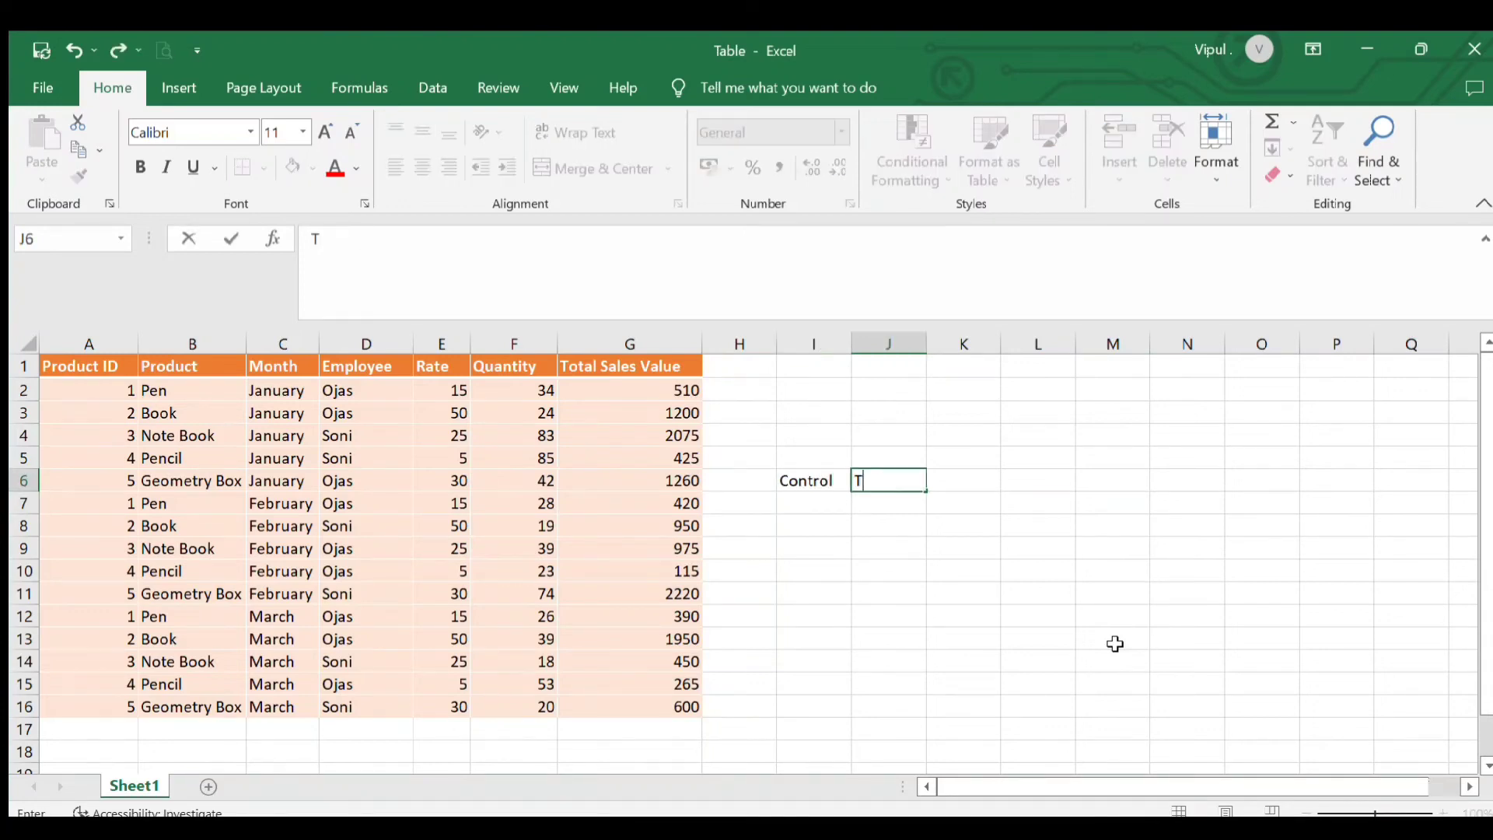
key("Return")
key("Up")
key("Left")
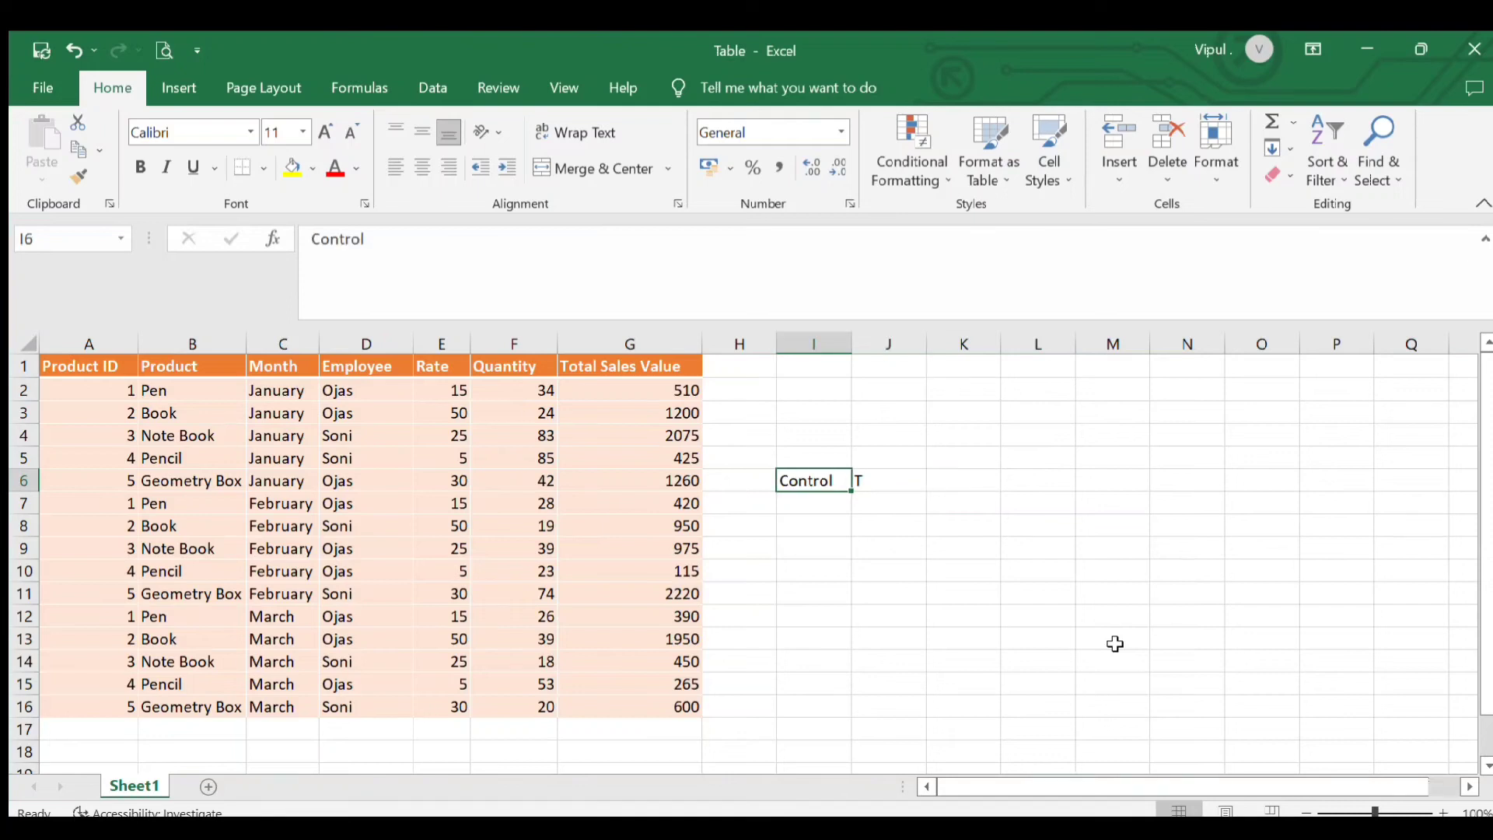
Convert the product sales range A1:G16 into a table, using its first row as headers
key("Right")
key("Left")
key("Left")
key("Left")
key("Left")
key("Left")
key("Left")
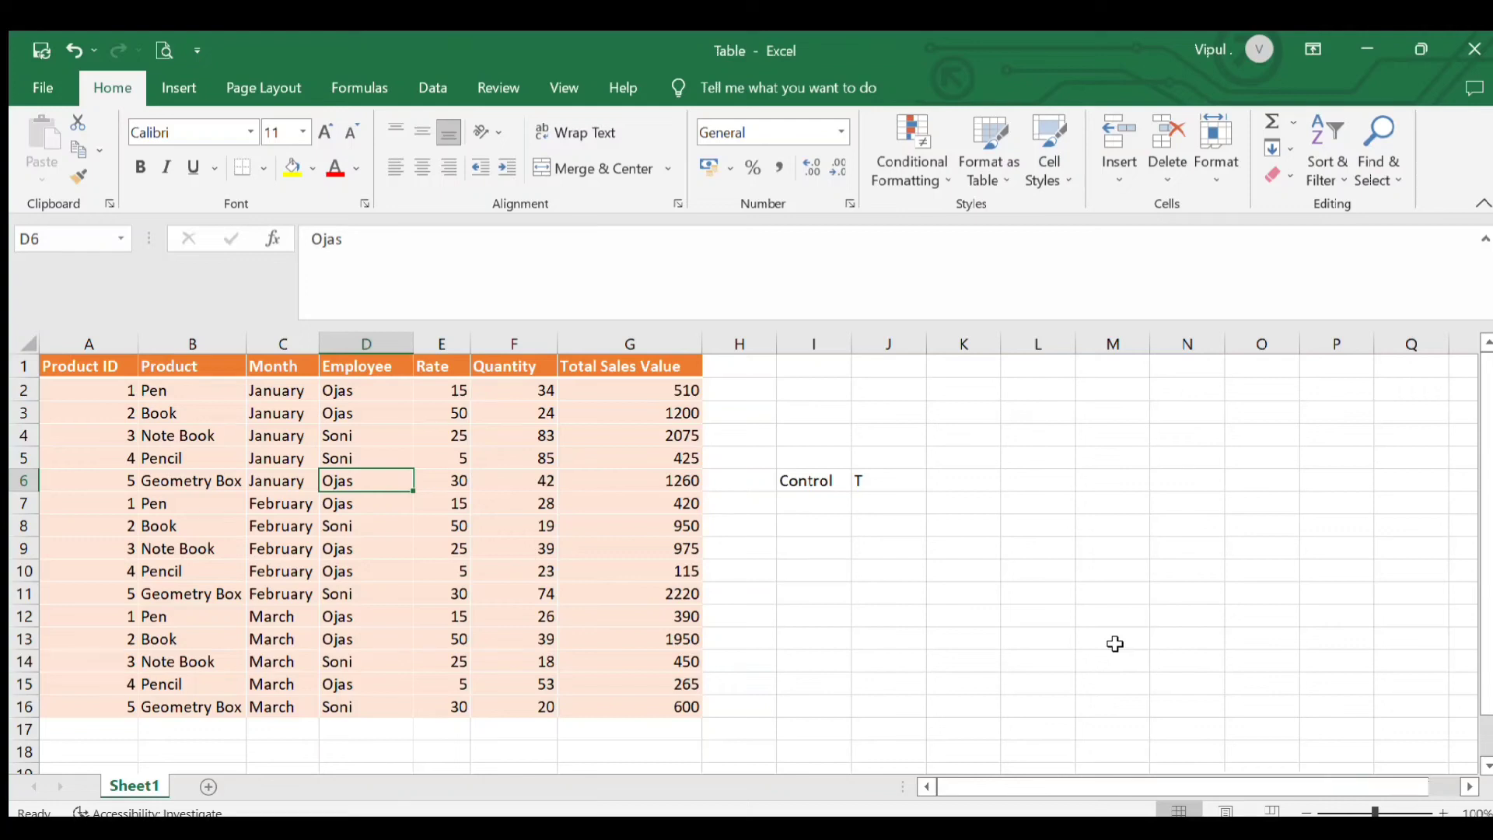
key("ctrl+t")
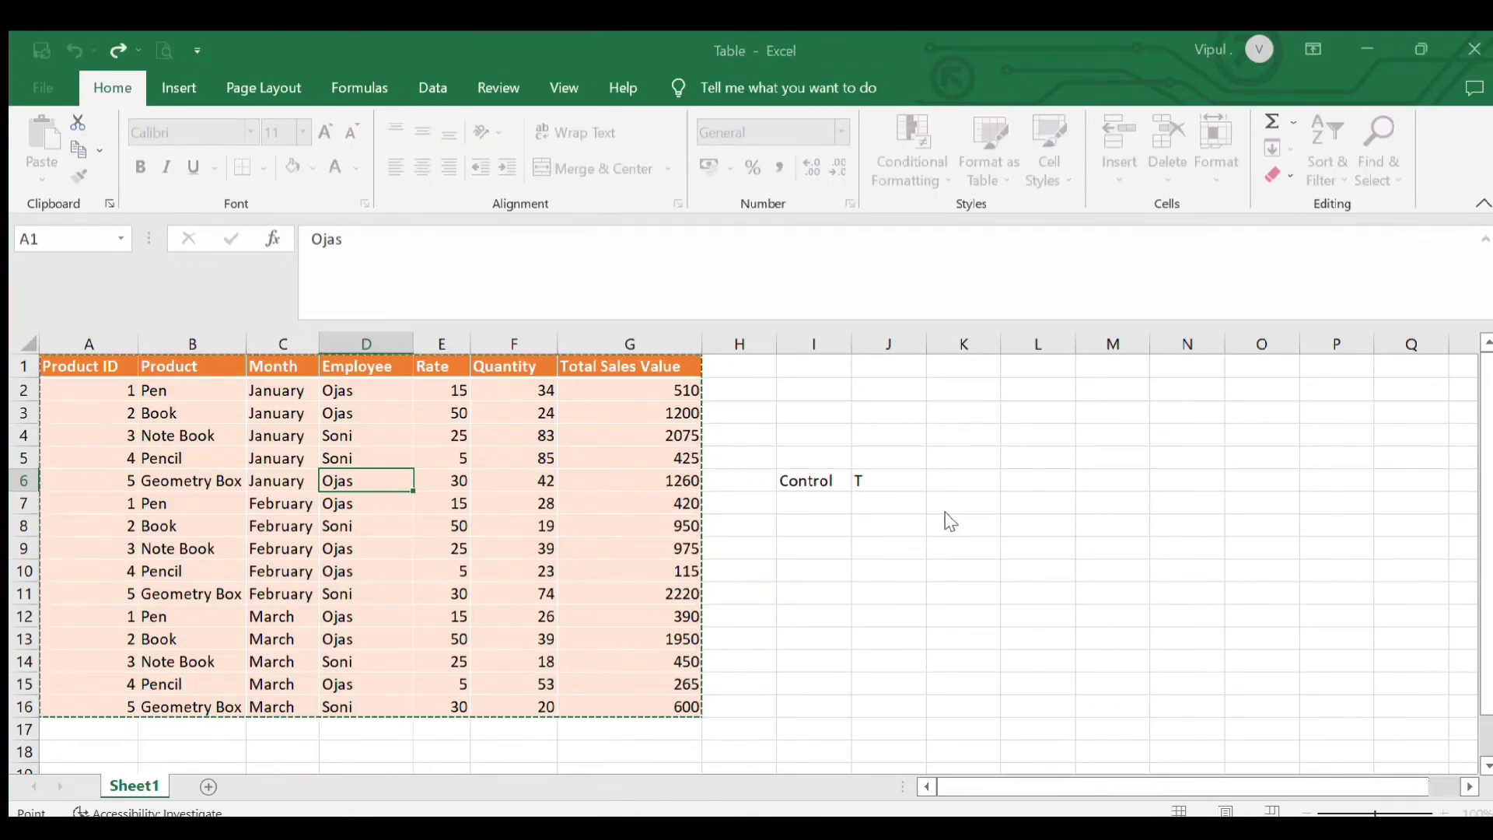
key("Return")
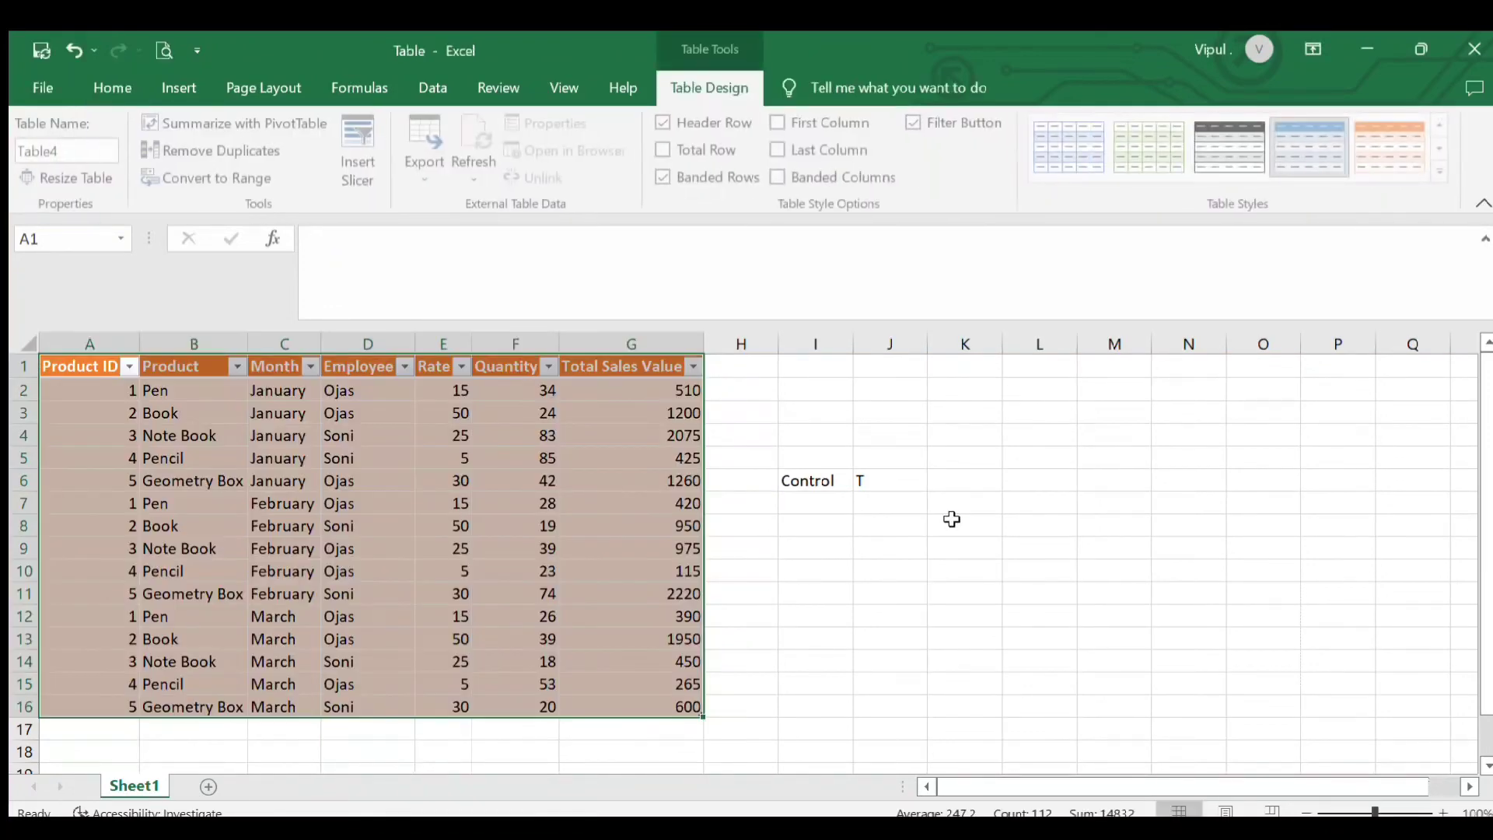
Select several cells in the Rate, Quantity and Total Sales Value columns to check that table design tools are offered
left_click(630, 555)
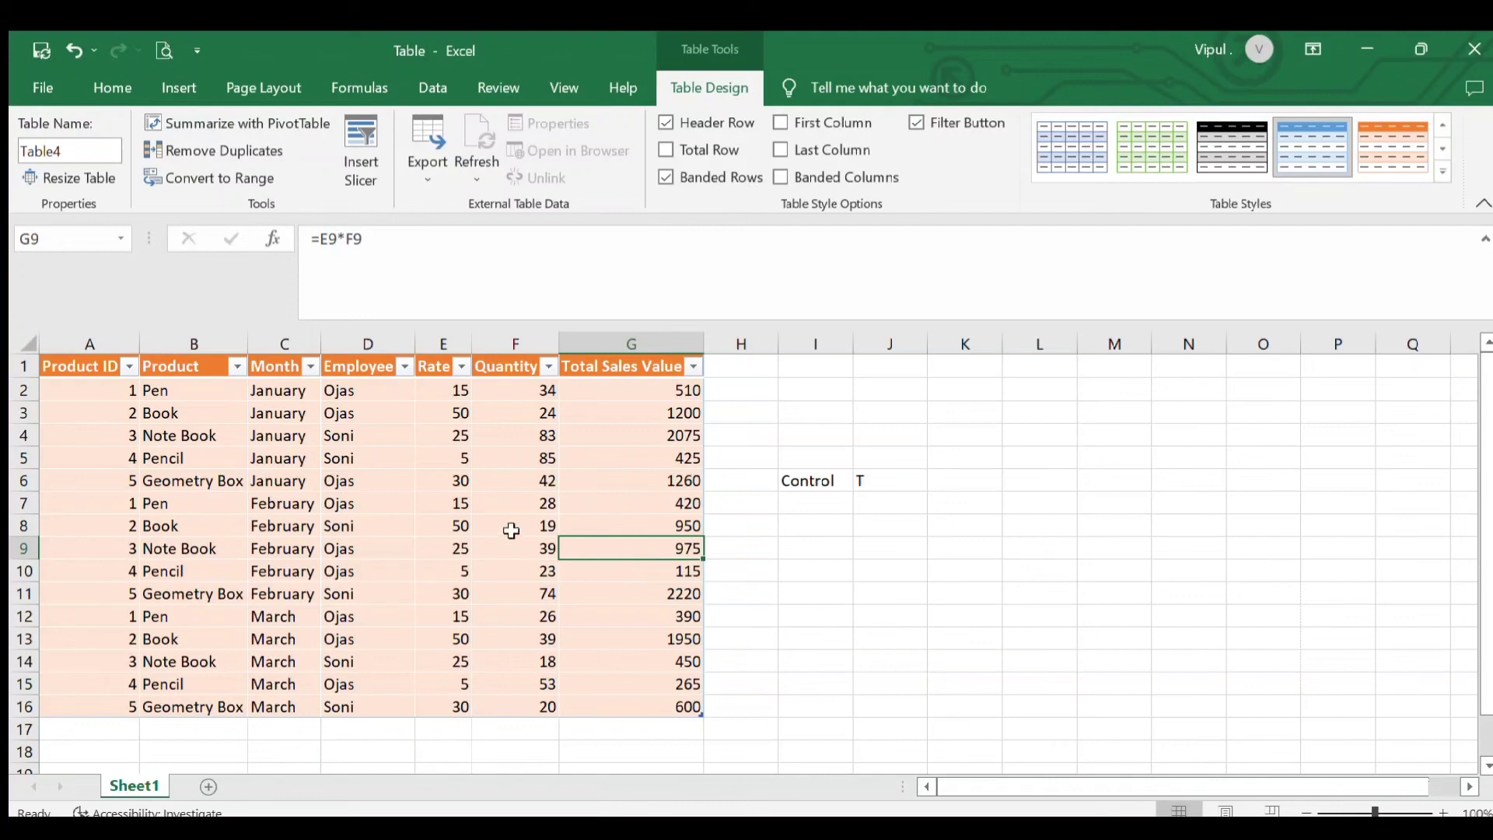
left_click_drag(461, 499, 460, 486)
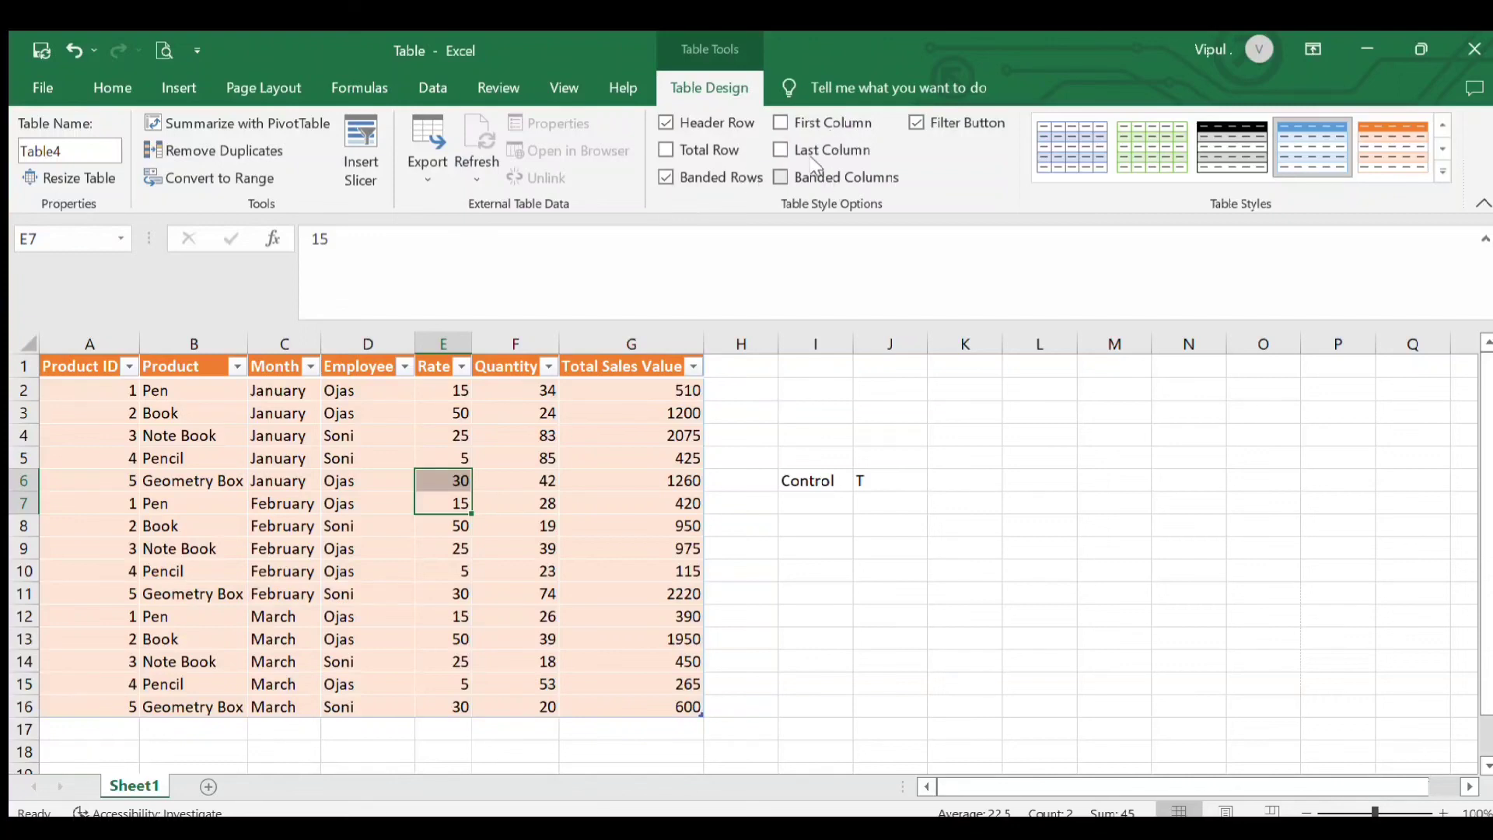
left_click(587, 498)
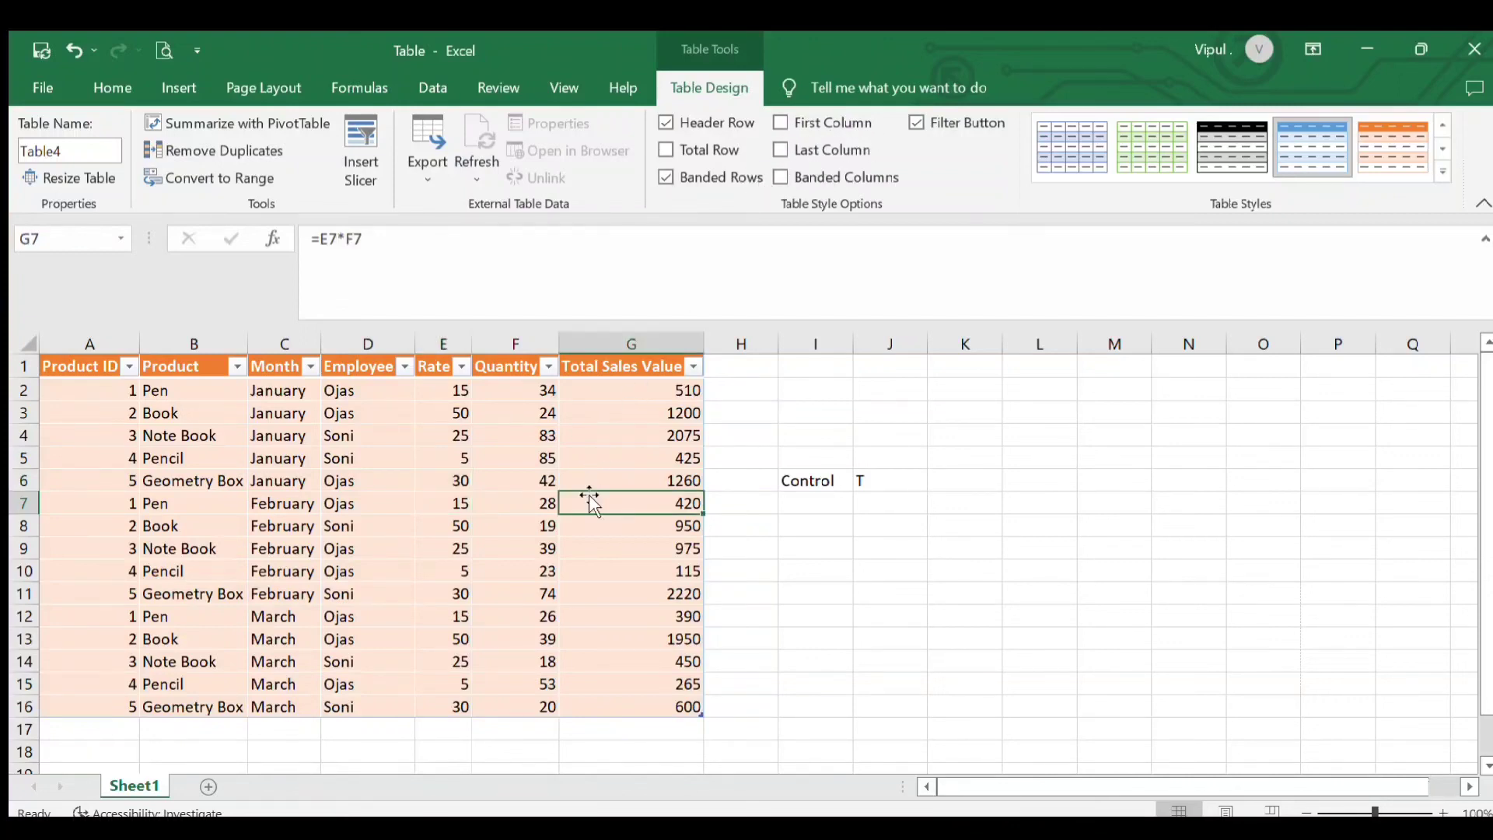
left_click(507, 567)
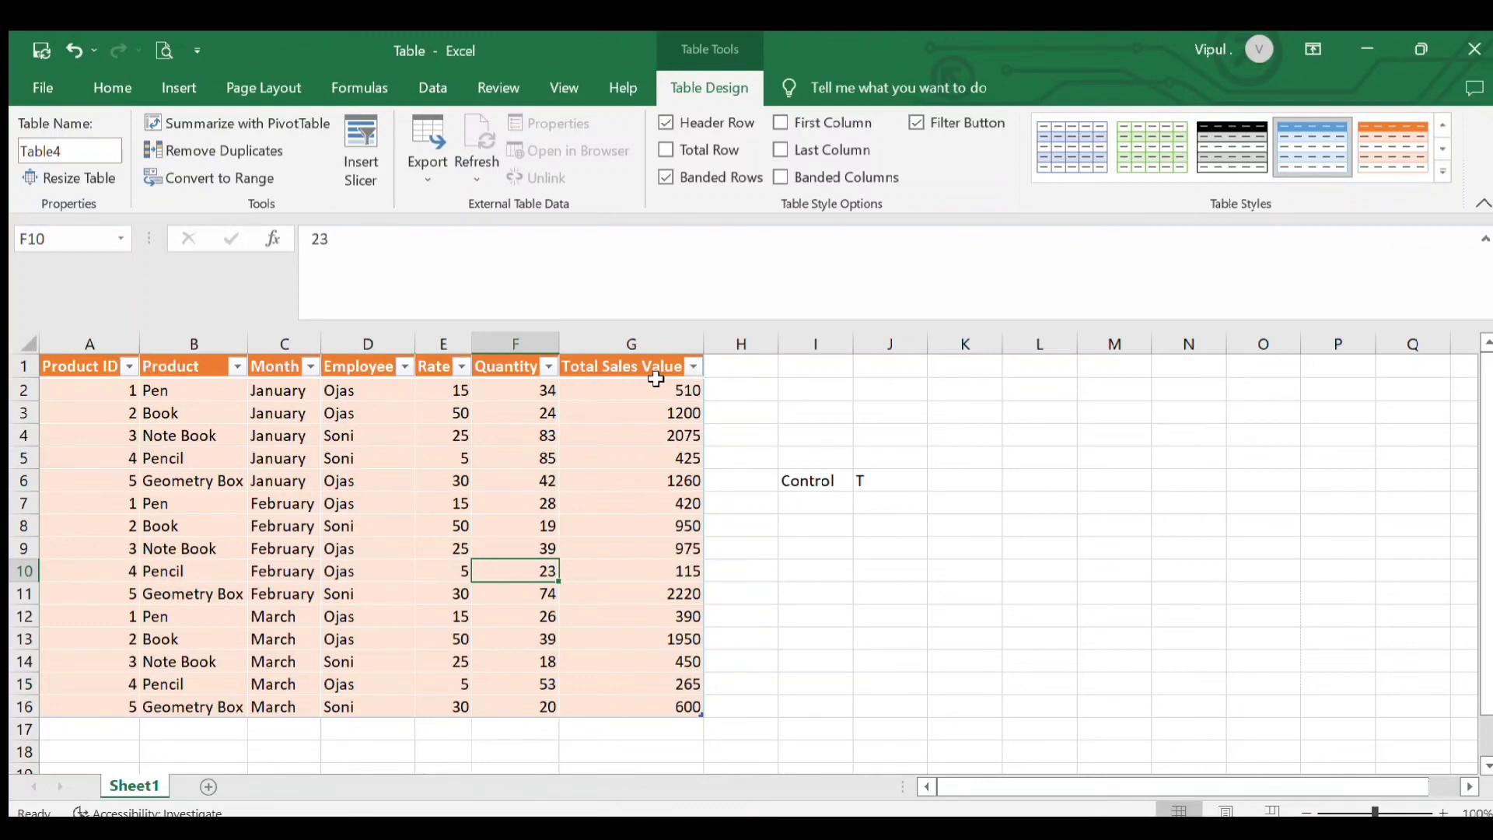
Switch the table's header filter buttons off and on repeatedly, ending with them hidden
left_click(916, 122)
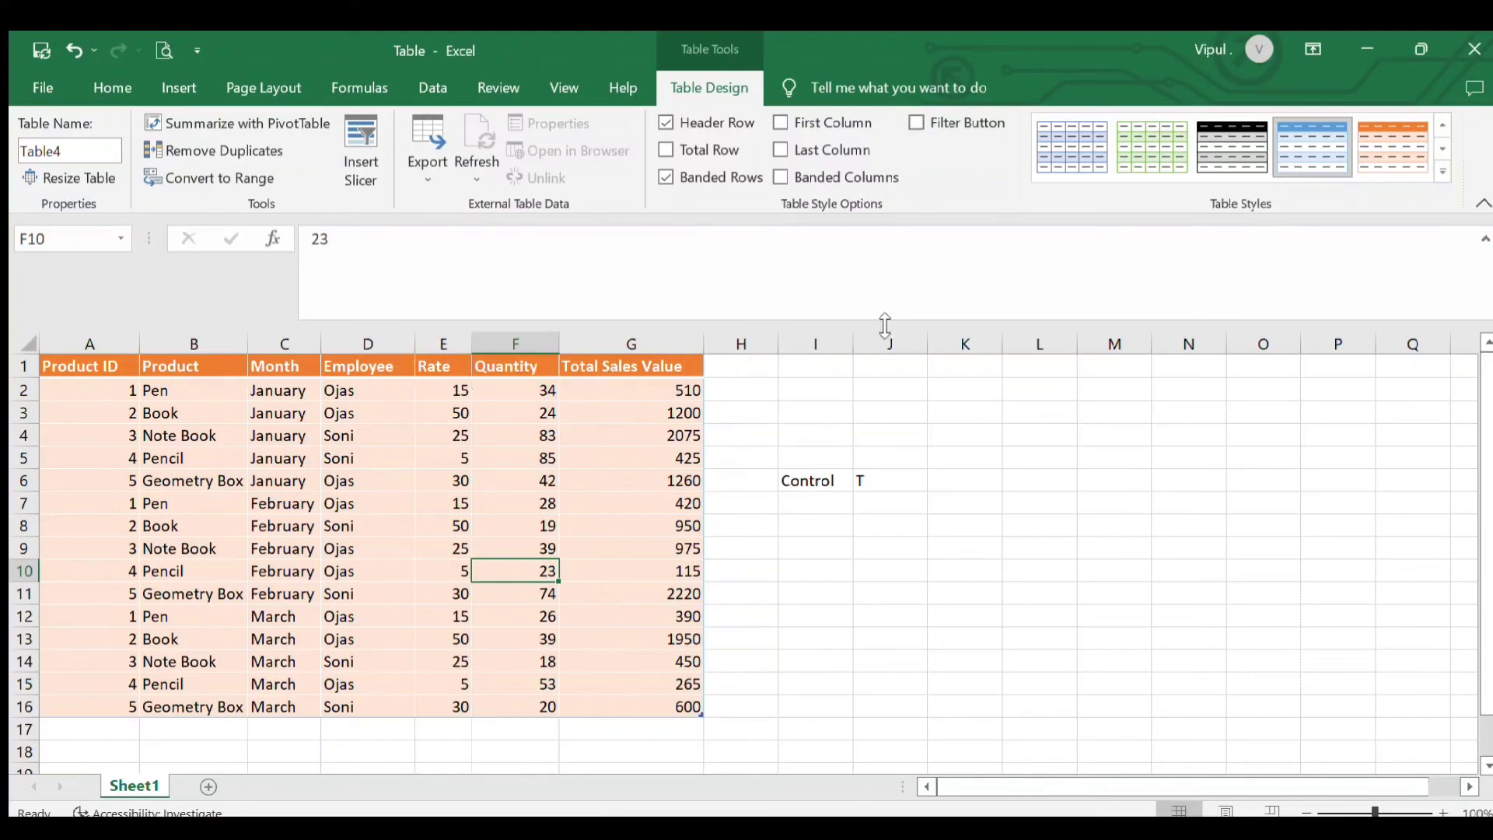
left_click(915, 122)
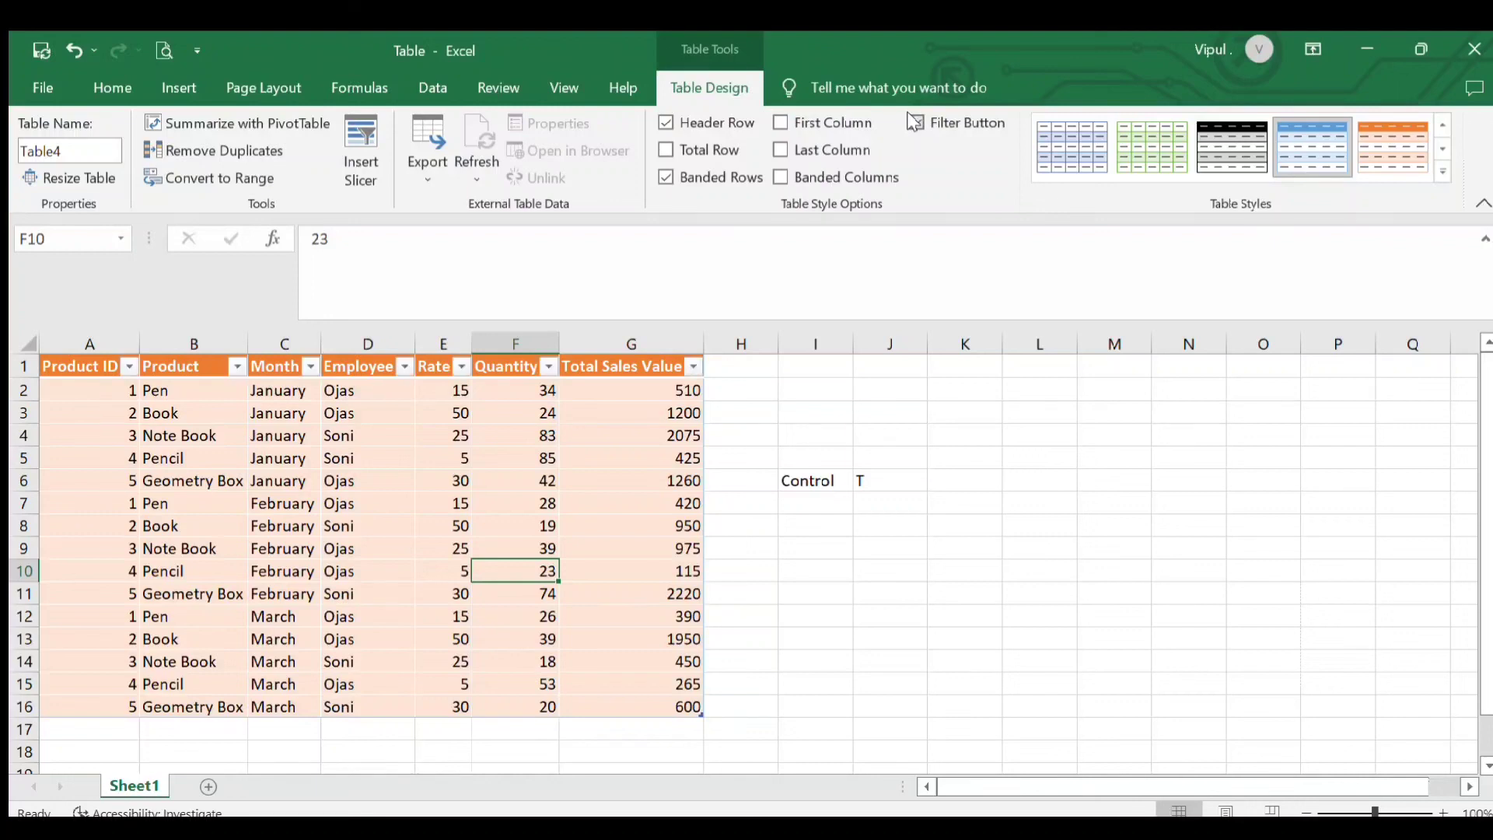
left_click(914, 122)
left_click(914, 122)
left_click(914, 122)
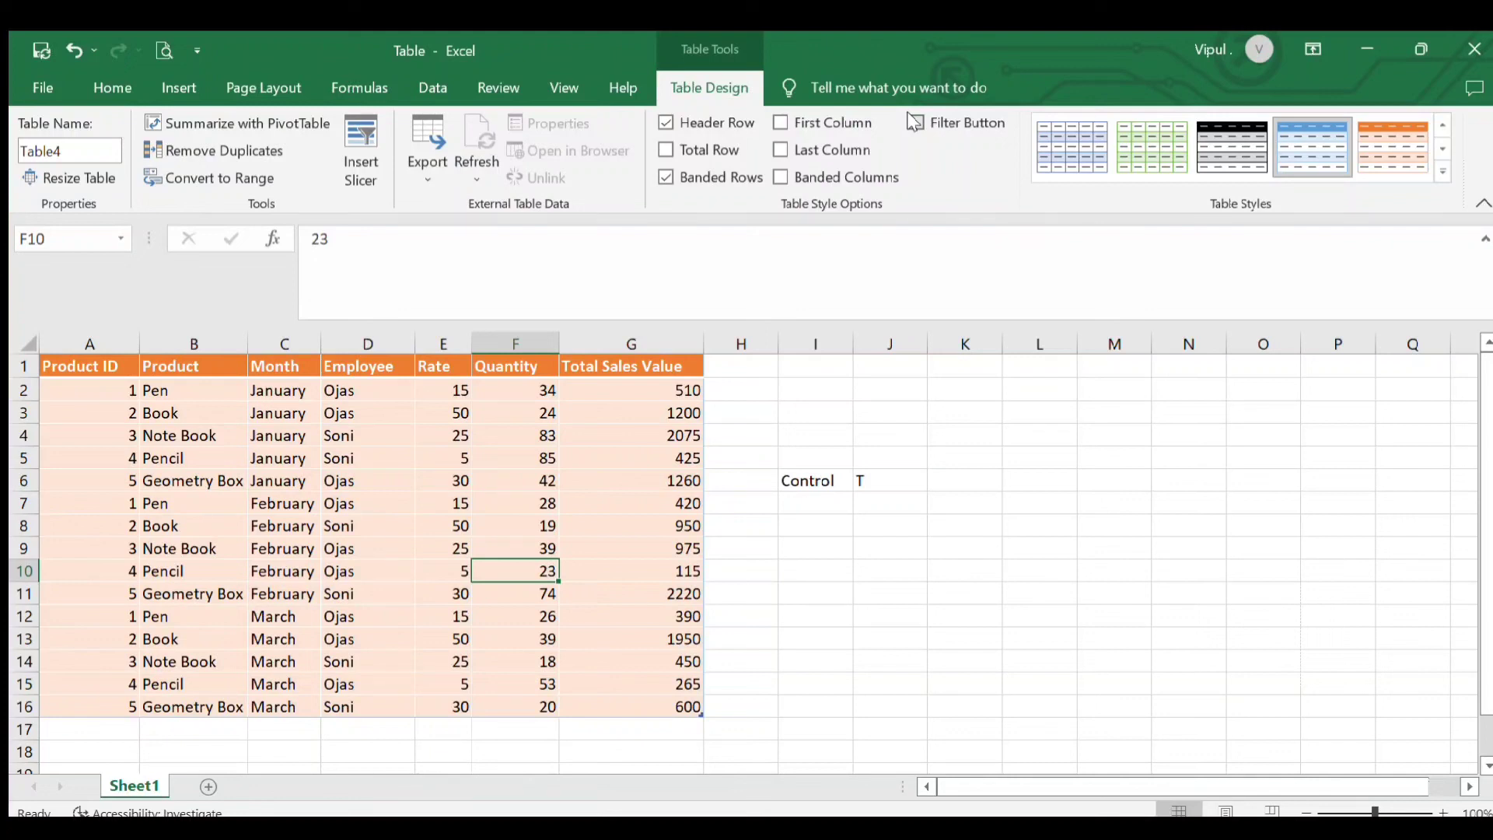
left_click(602, 475)
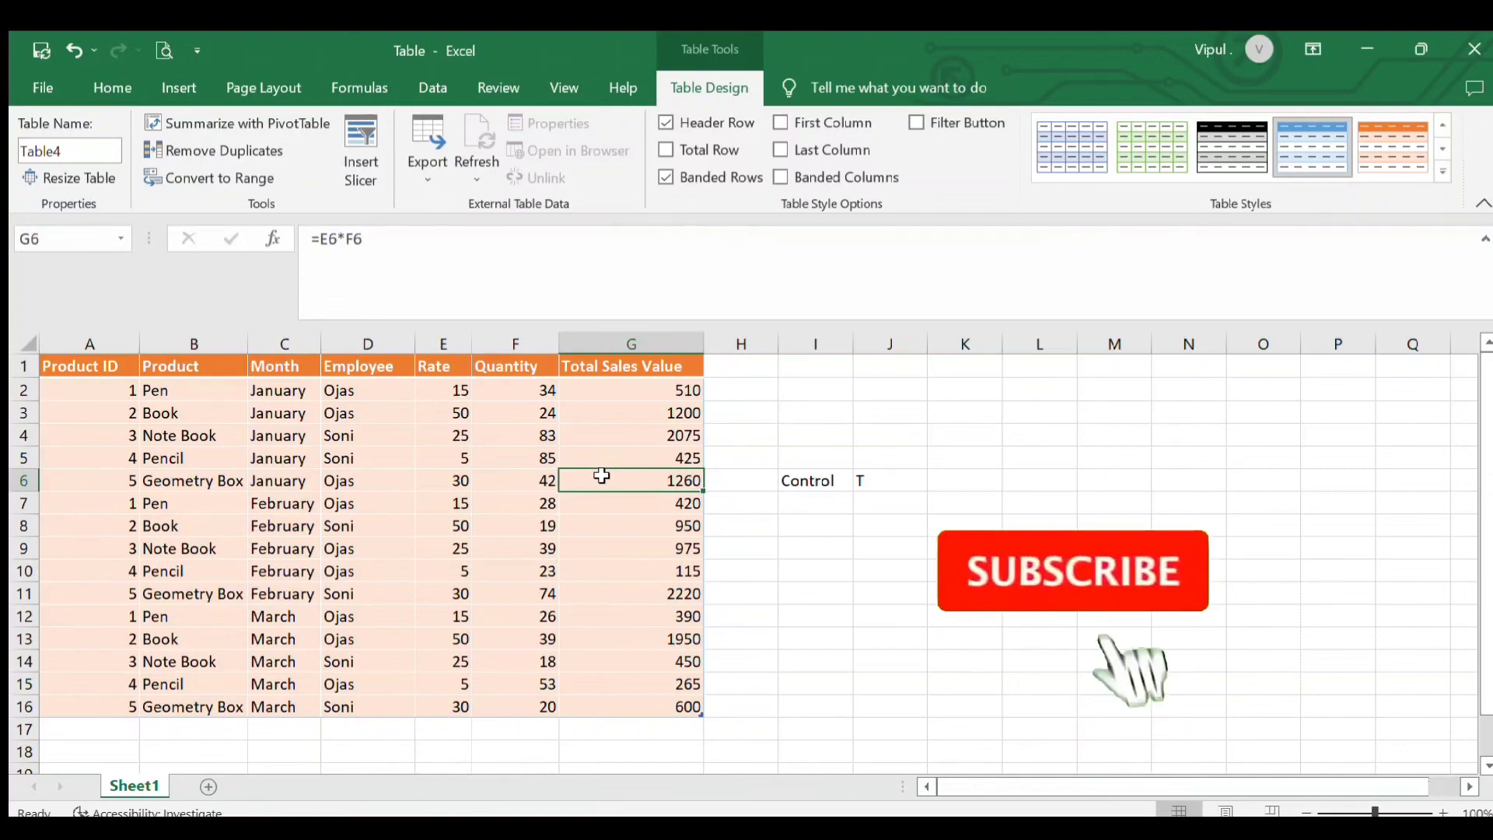